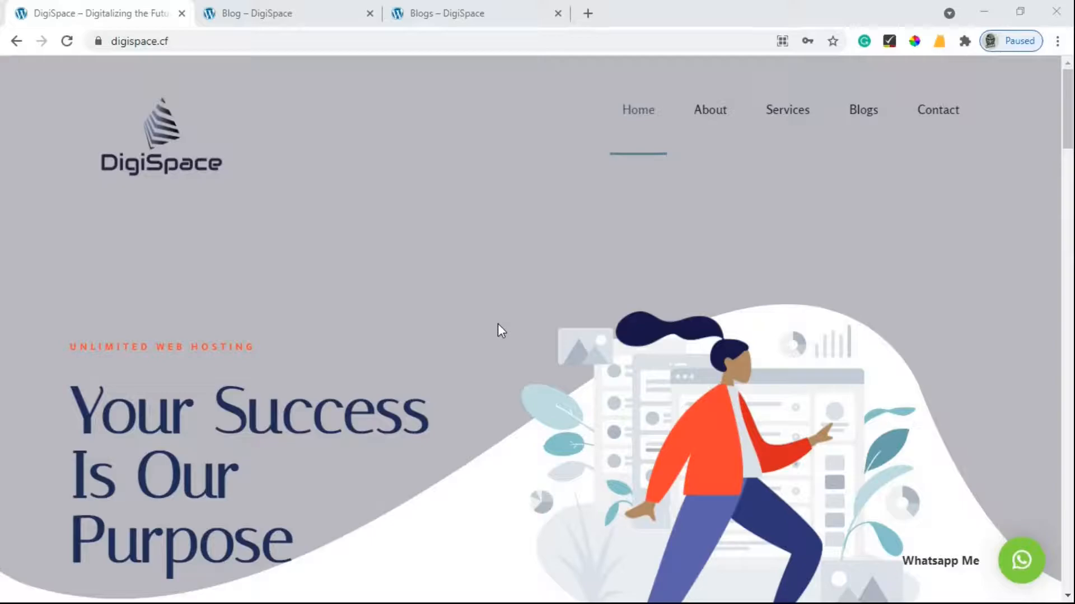
# - Compare the default Blog page with the two-column Blogs page of the DigiSpace site
pyautogui.click(273, 17)
pyautogui.scroll(-15, 738, 326)
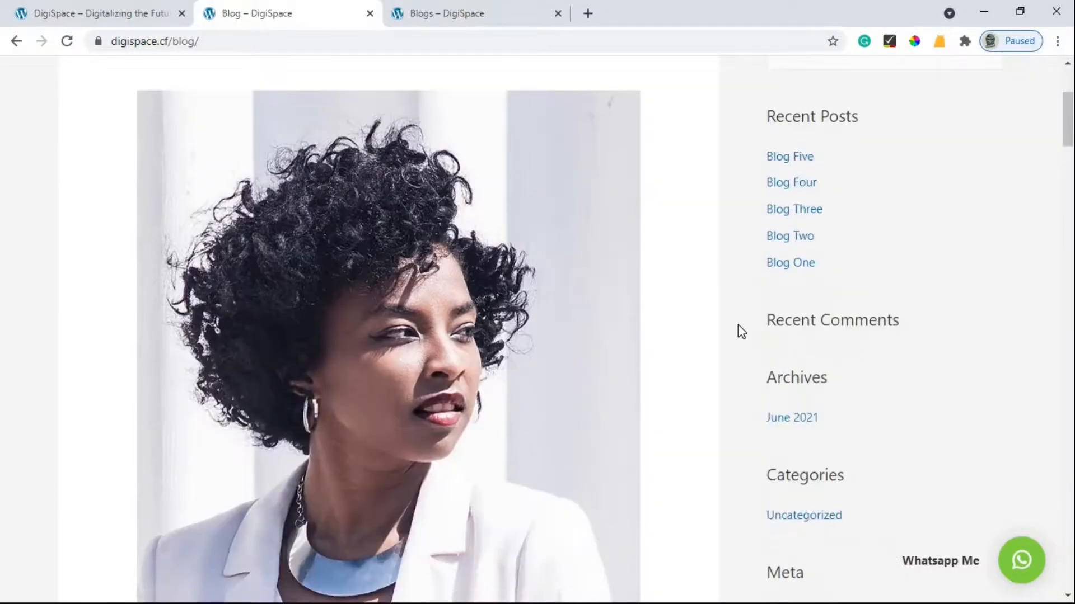
pyautogui.scroll(-15, 737, 326)
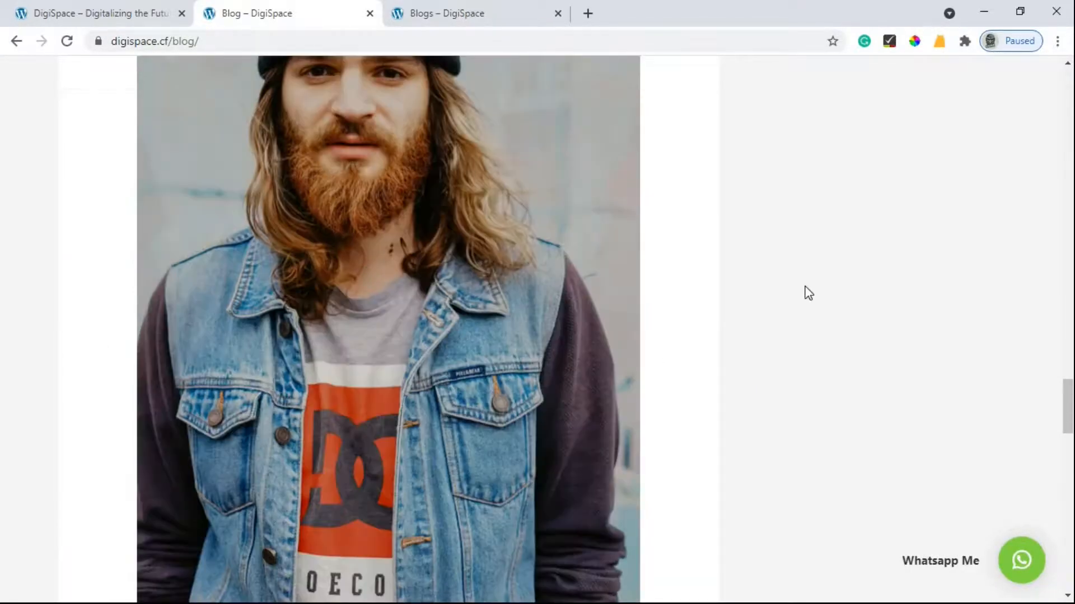
pyautogui.scroll(6, 807, 293)
pyautogui.click(477, 8)
pyautogui.scroll(-10, 517, 216)
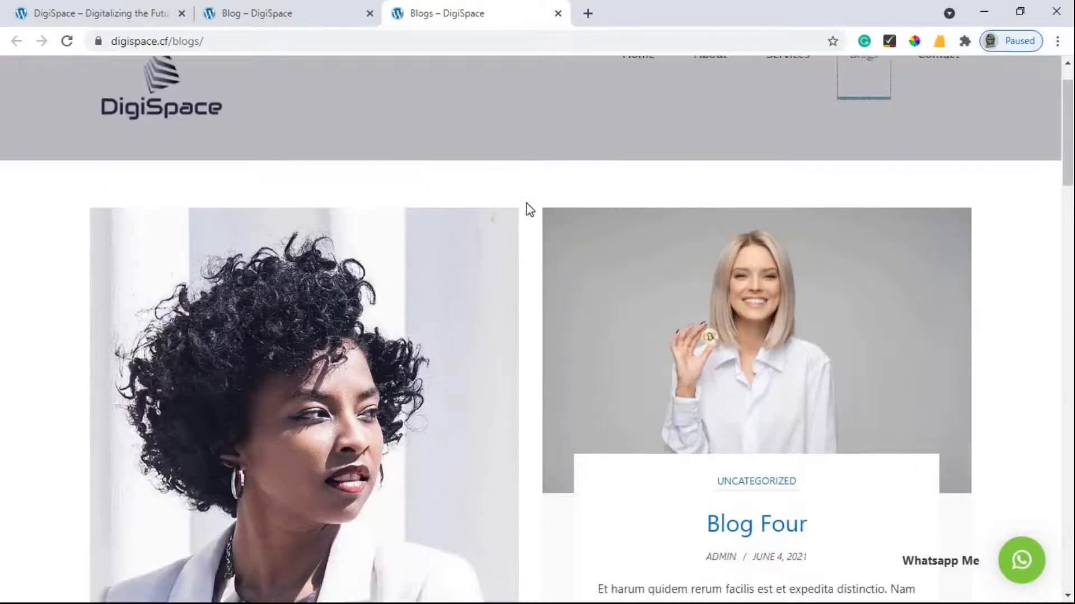
pyautogui.scroll(-10, 535, 358)
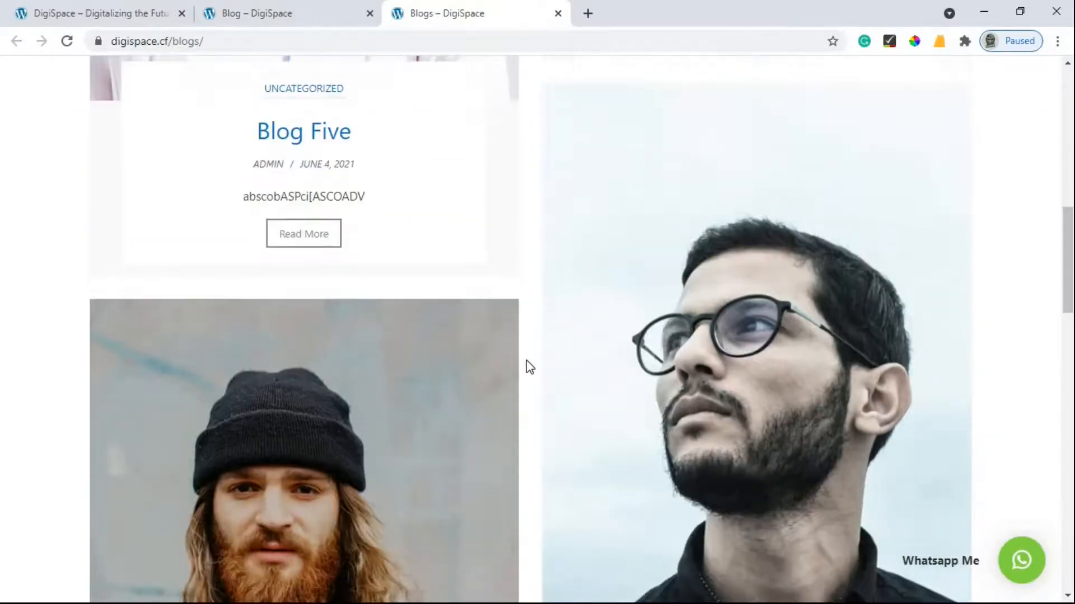
pyautogui.scroll(-10, 529, 367)
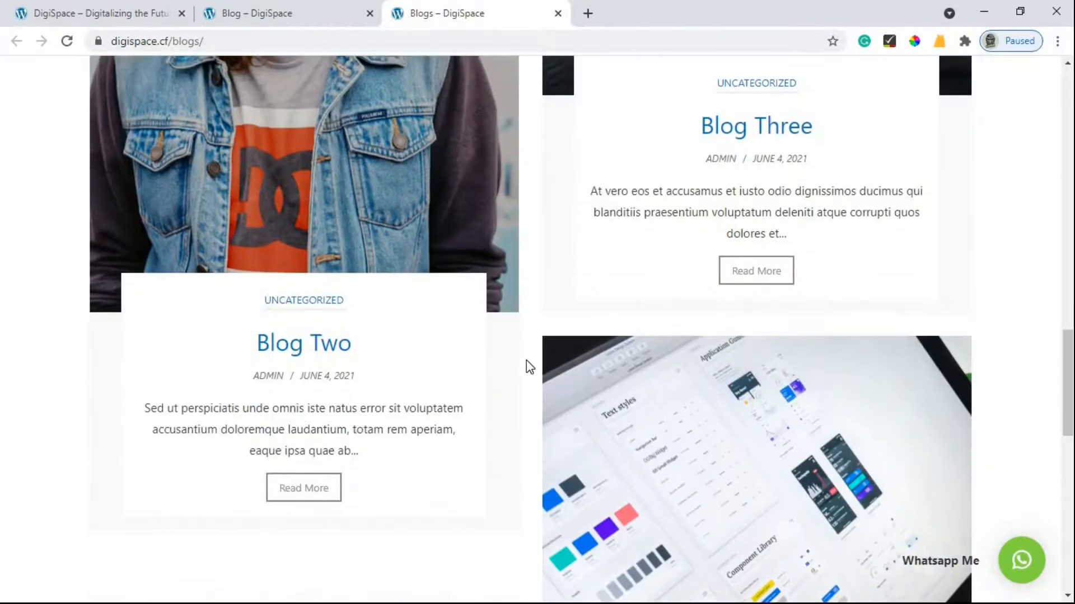
pyautogui.scroll(-4, 529, 366)
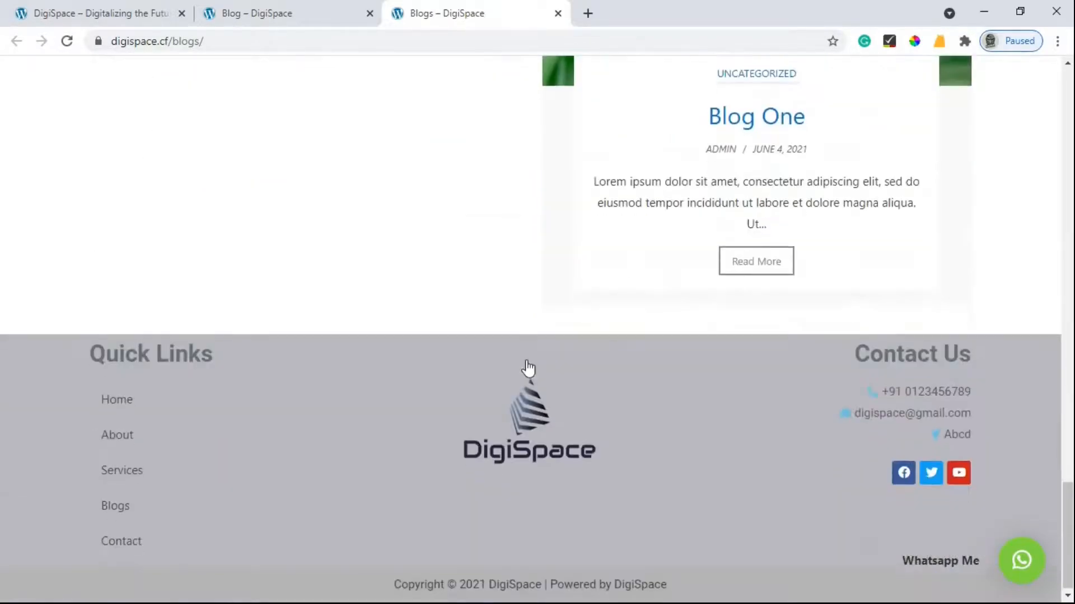
pyautogui.scroll(12, 526, 367)
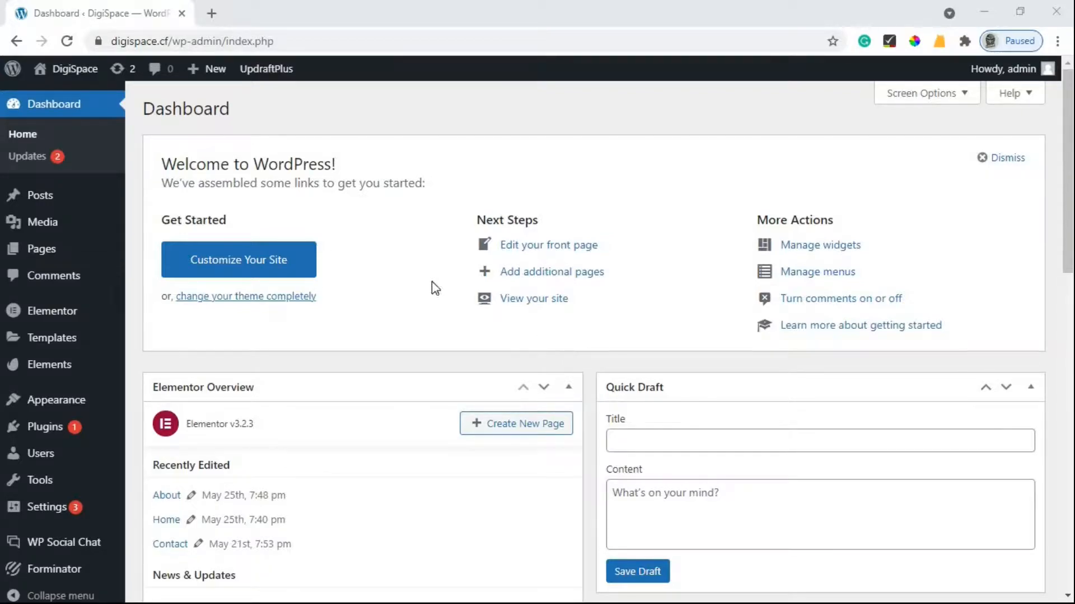
# - Create a new page titled "Blogs" and publish it
pyautogui.moveTo(41, 250)
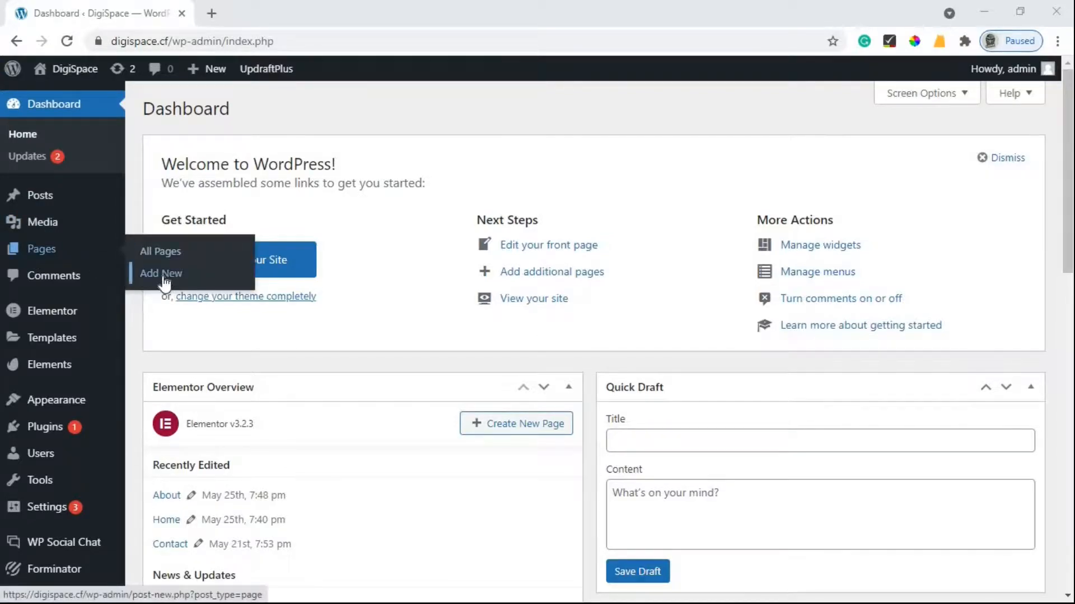
pyautogui.click(161, 274)
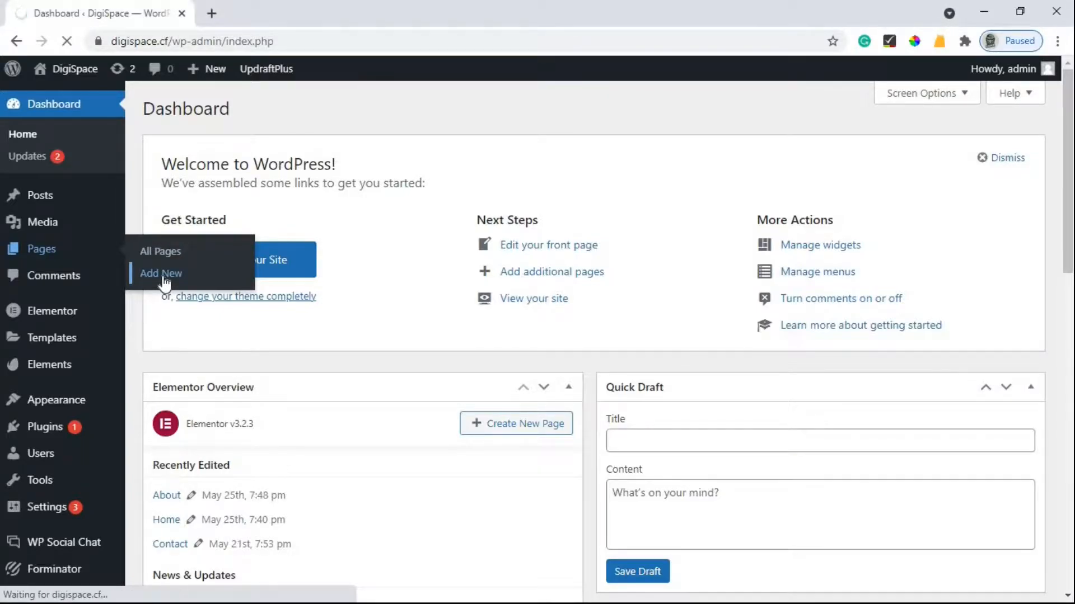
pyautogui.write('Blogs')
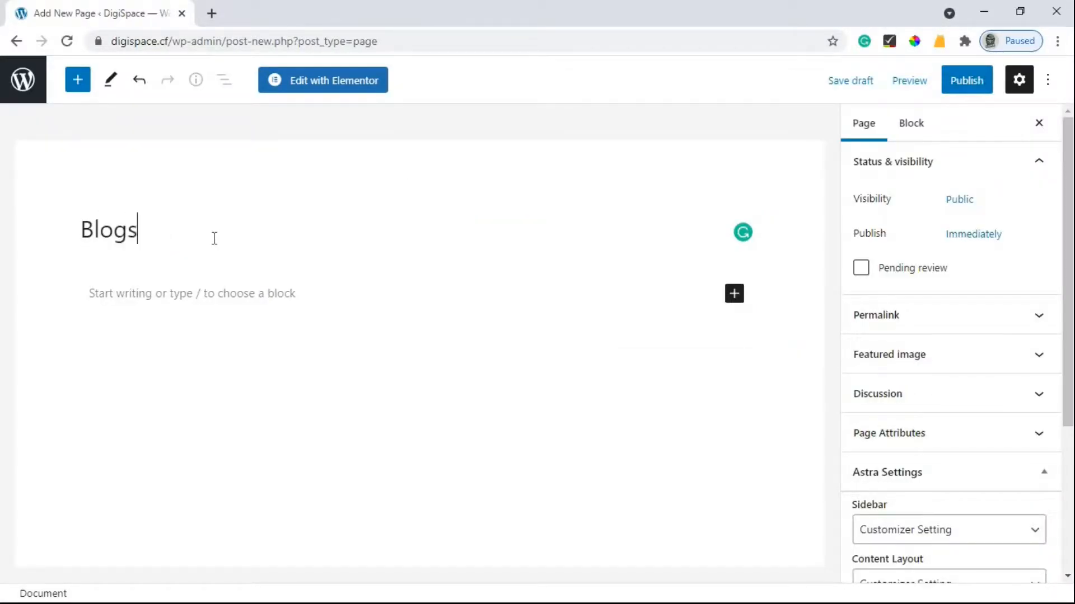
pyautogui.click(973, 84)
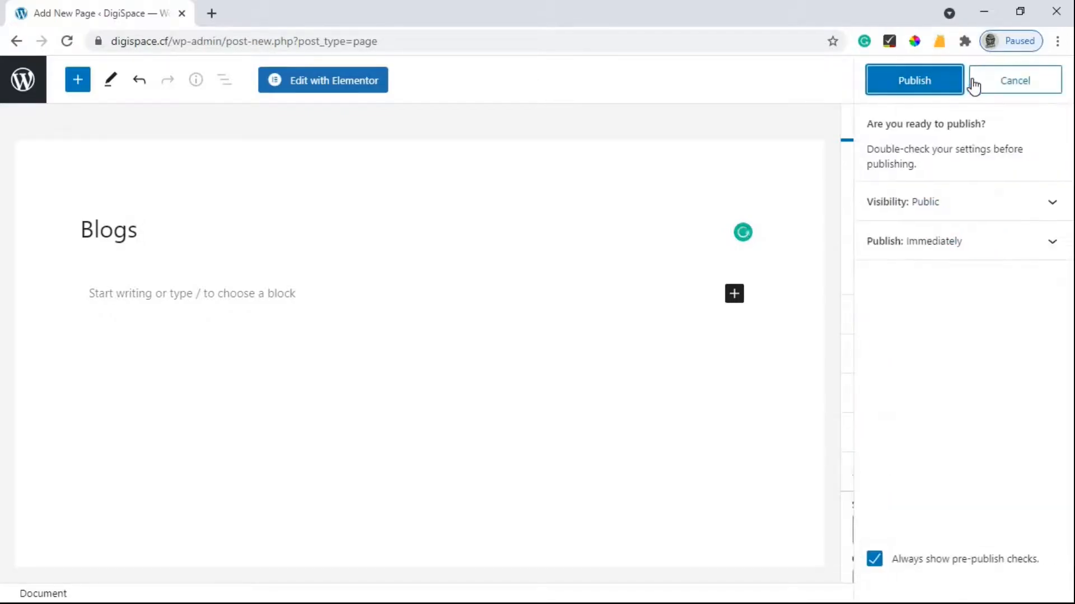
pyautogui.click(929, 82)
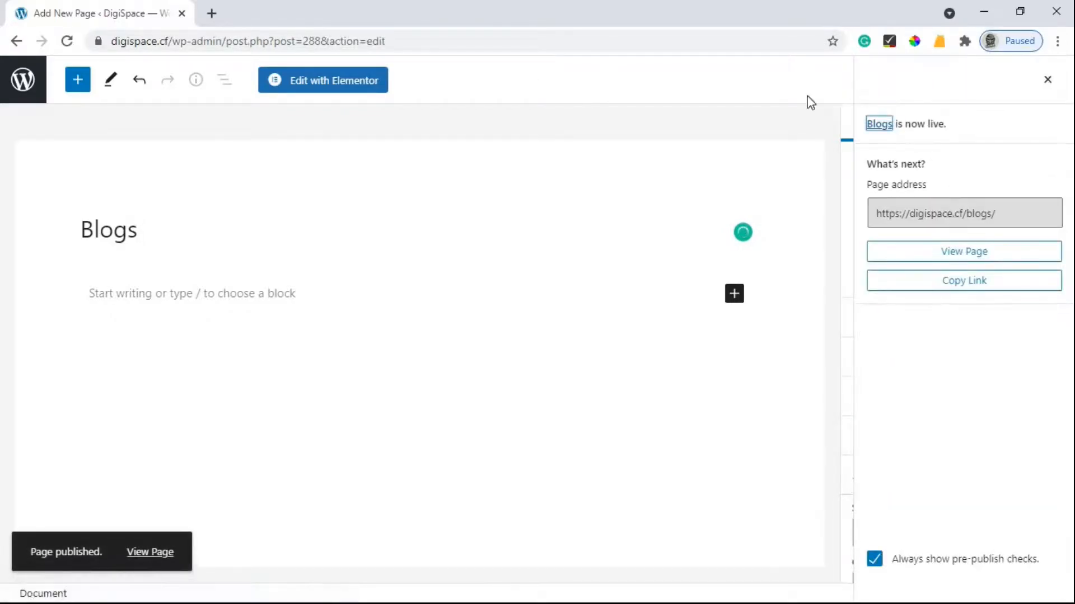
# - Find the News & Blog Designer Pack plugin by searching for "Blog Design", install and activate it, and skip its opt-in
pyautogui.click(16, 43)
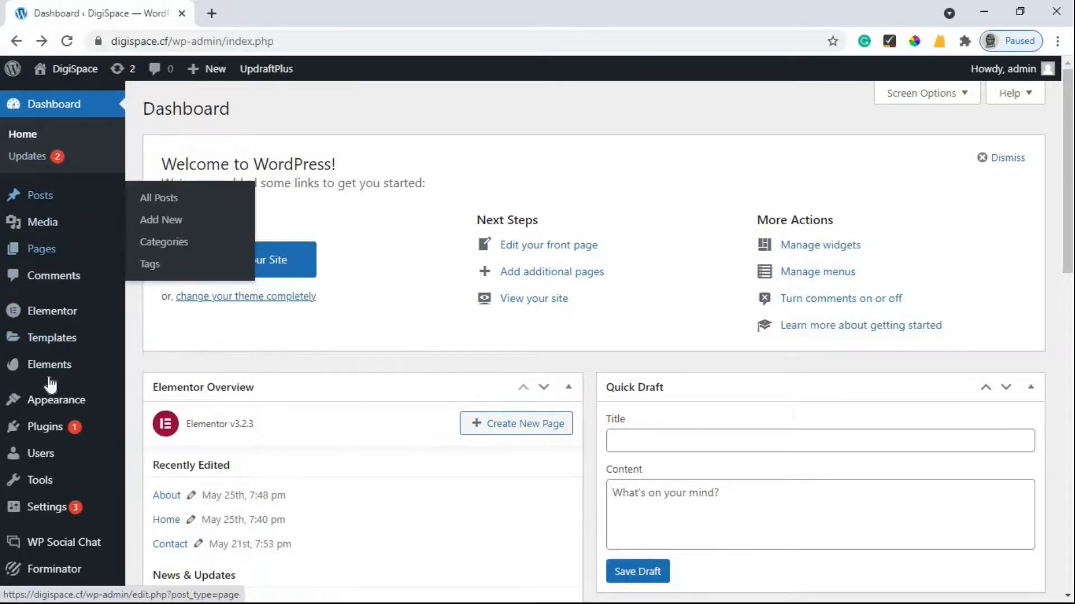
pyautogui.moveTo(66, 434)
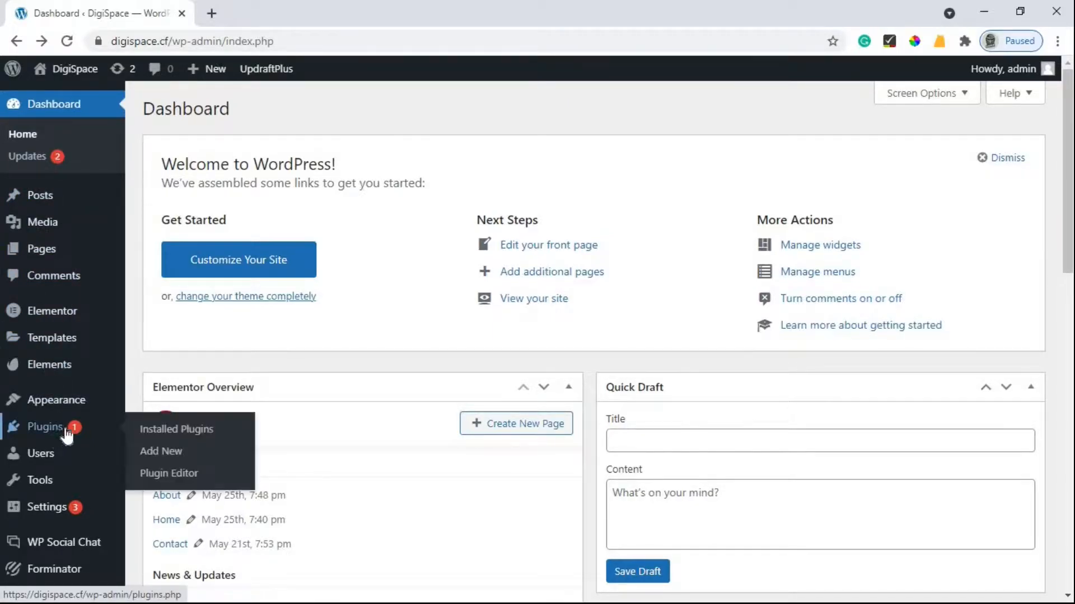
pyautogui.click(160, 452)
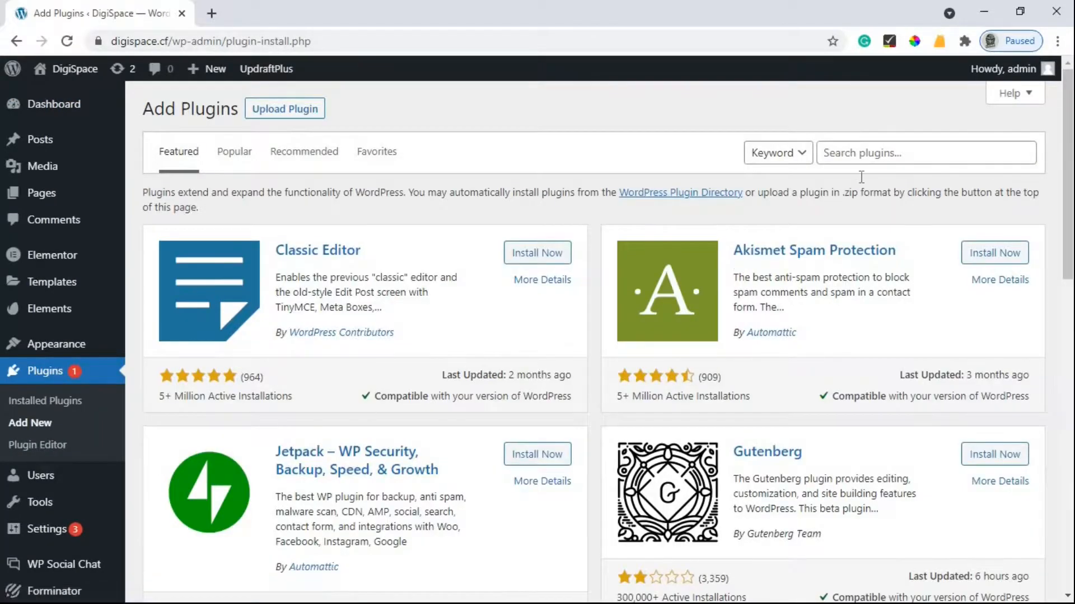
pyautogui.click(895, 140)
pyautogui.write('Blog Design')
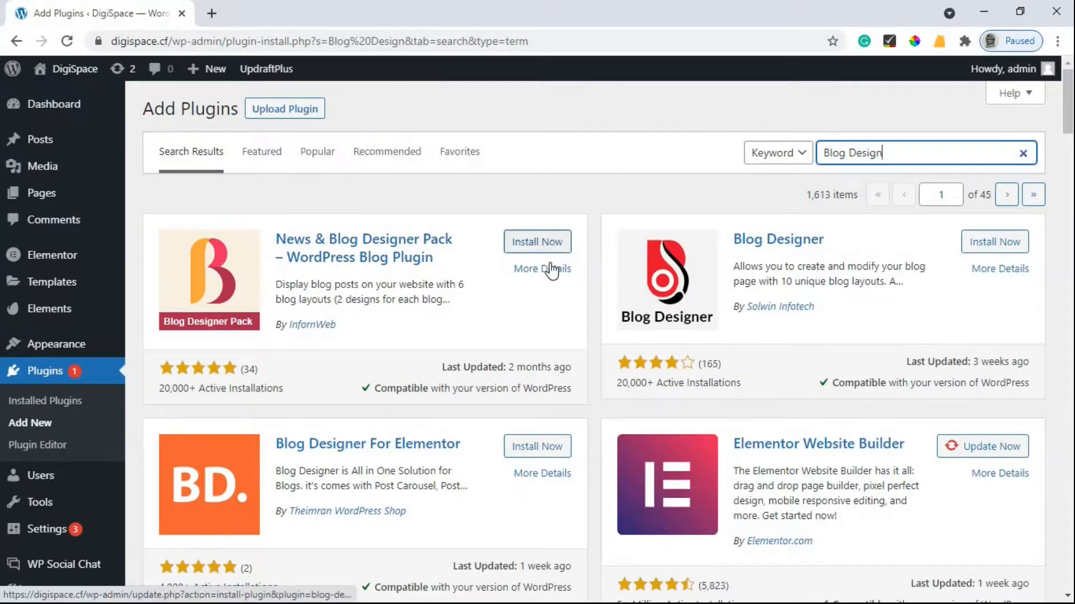
pyautogui.click(529, 243)
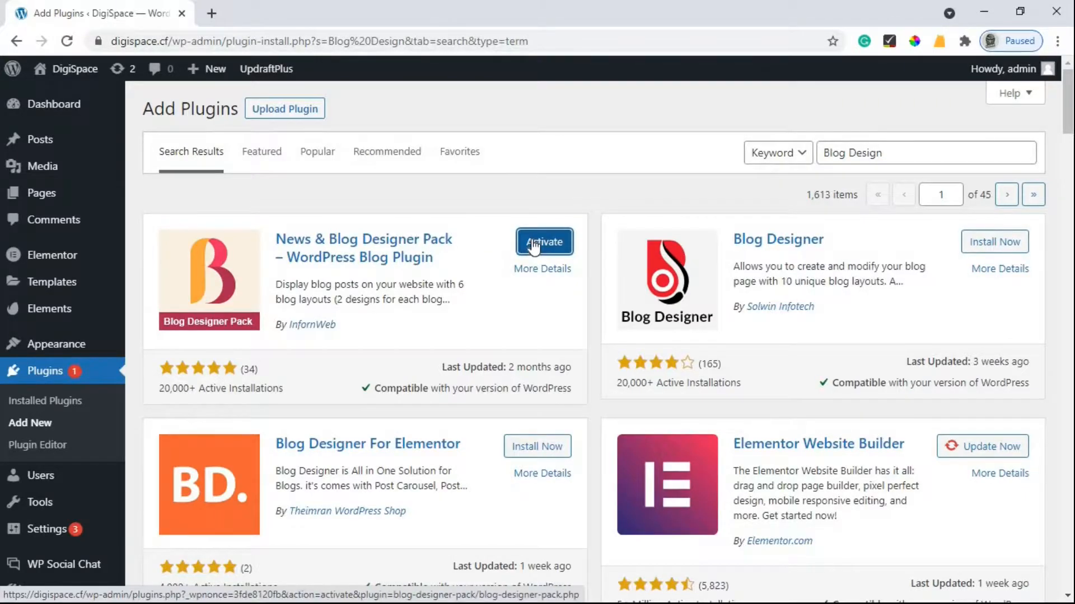
pyautogui.click(533, 245)
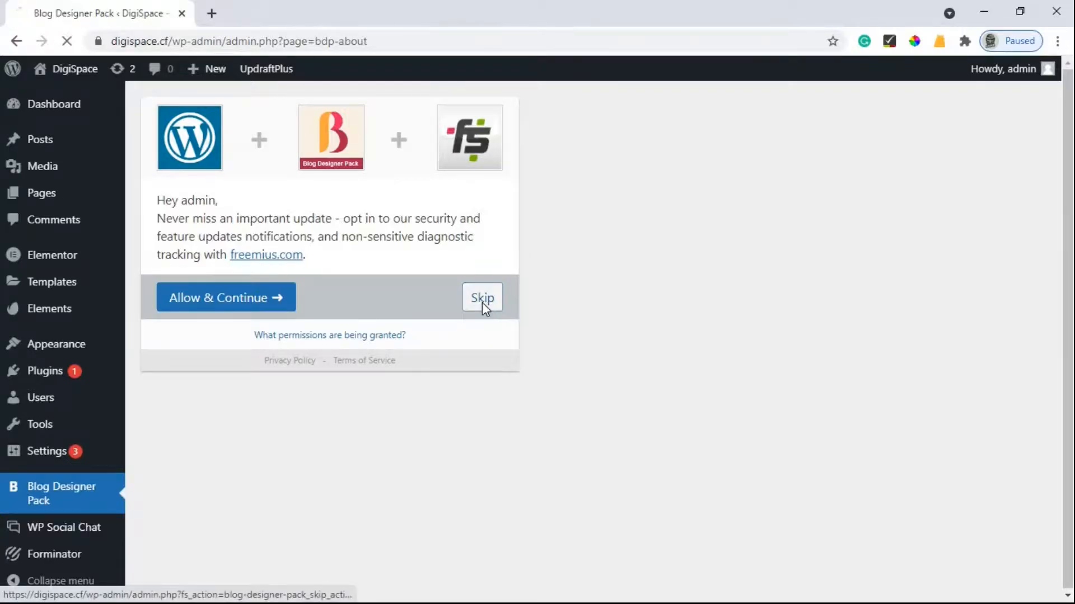
# - Look through the free and premium layouts of Blog Designer Pack and create a shortcode from the free Masonry layout
pyautogui.scroll(-4, 844, 320)
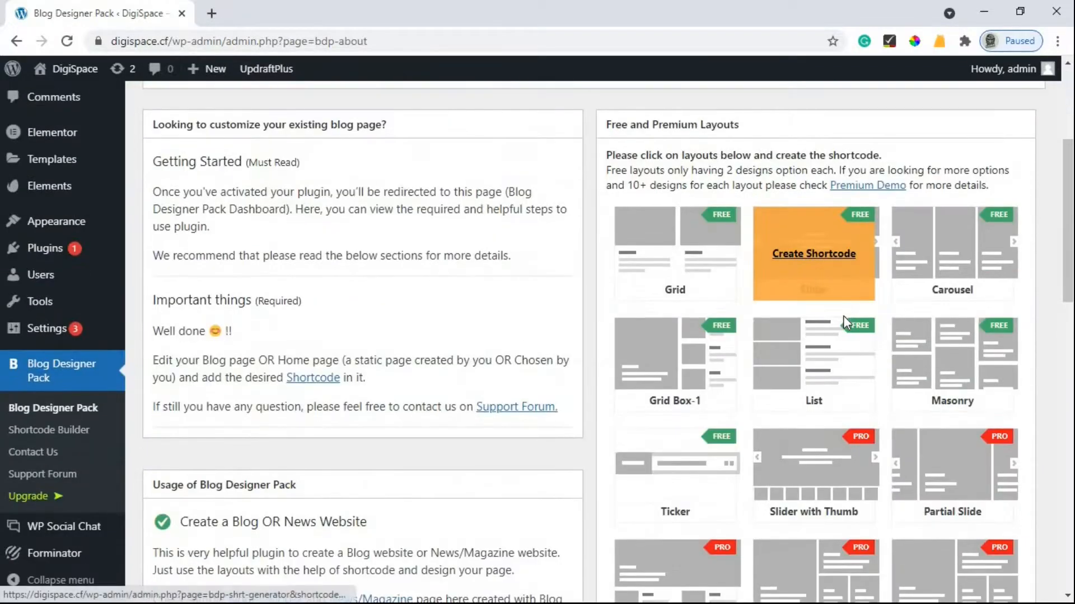
pyautogui.scroll(4, 511, 280)
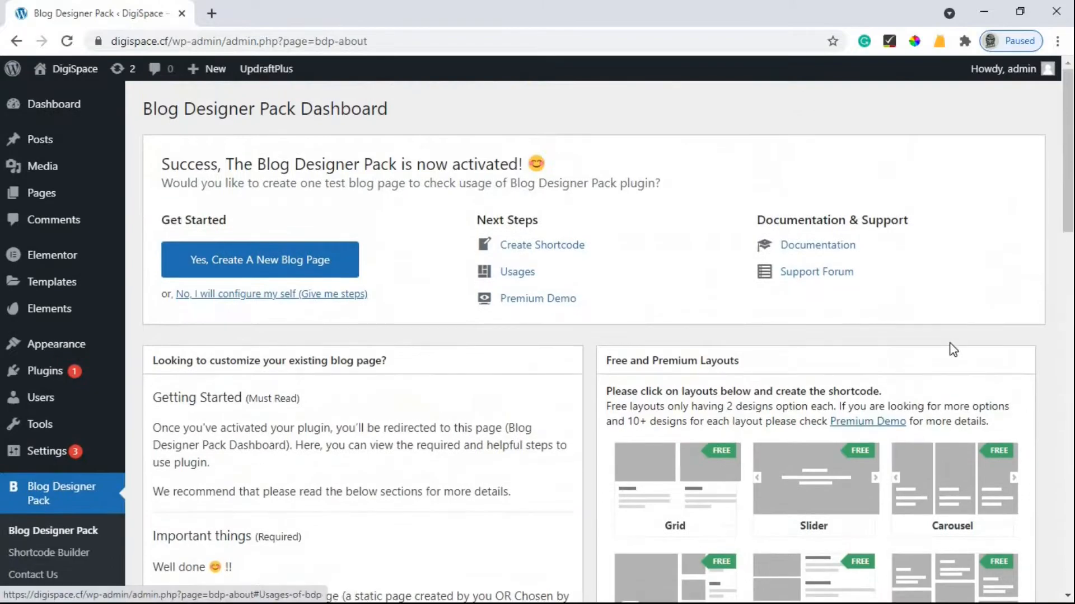
pyautogui.scroll(-4, 949, 343)
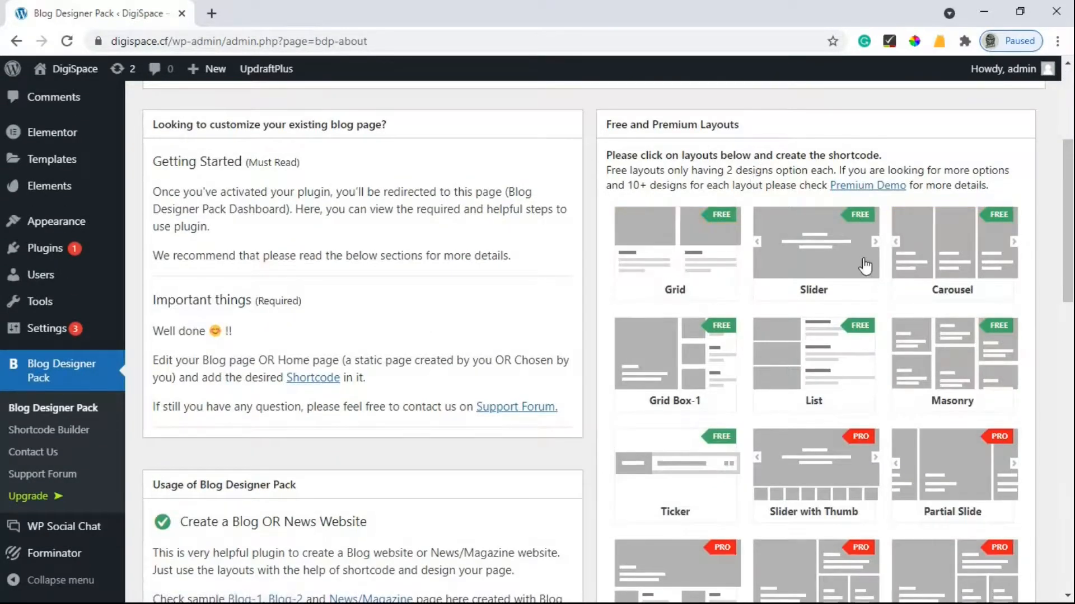
pyautogui.moveTo(864, 260)
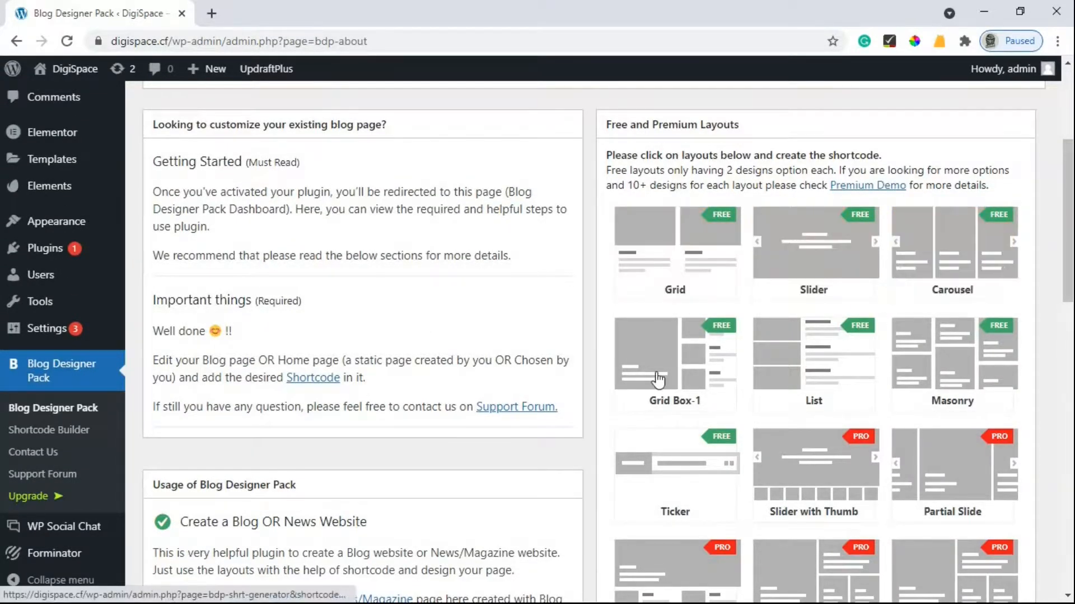
pyautogui.scroll(-1, 727, 336)
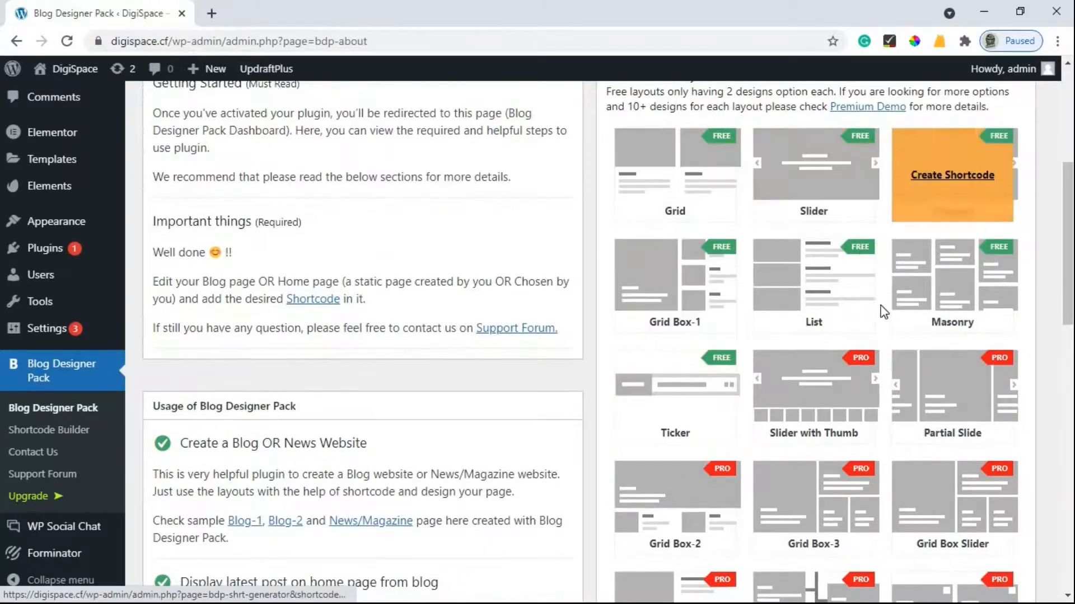
pyautogui.scroll(-8, 741, 320)
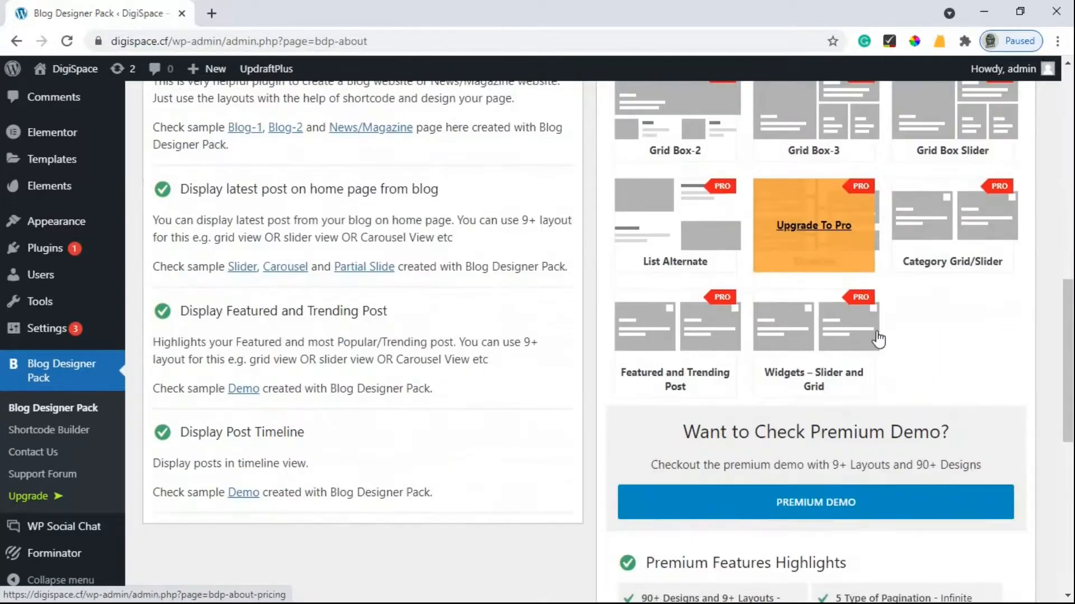
pyautogui.scroll(2, 917, 239)
pyautogui.scroll(10, 917, 239)
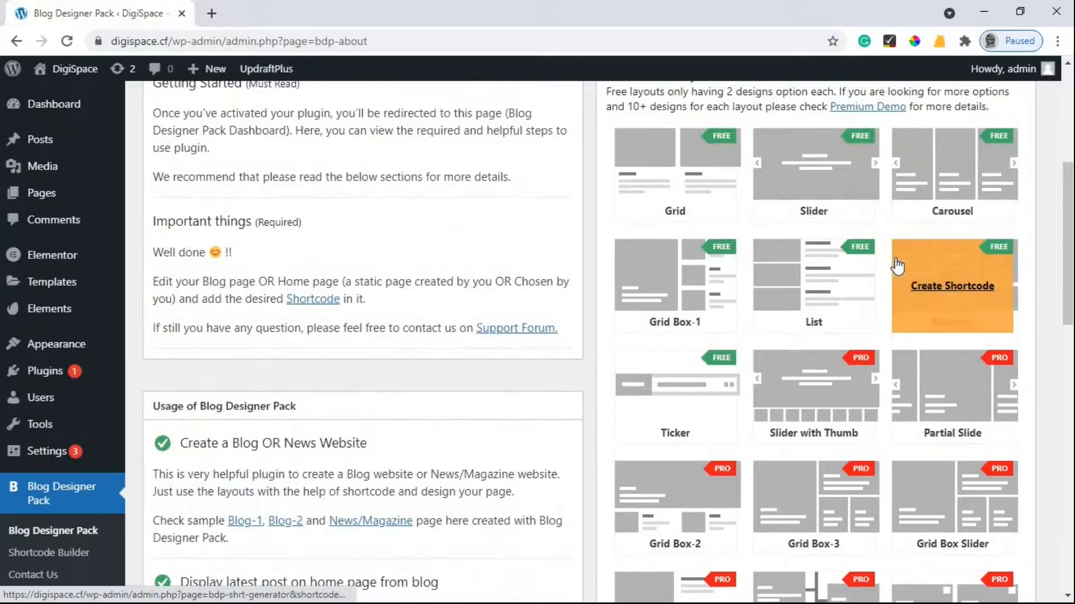
pyautogui.scroll(-1, 772, 309)
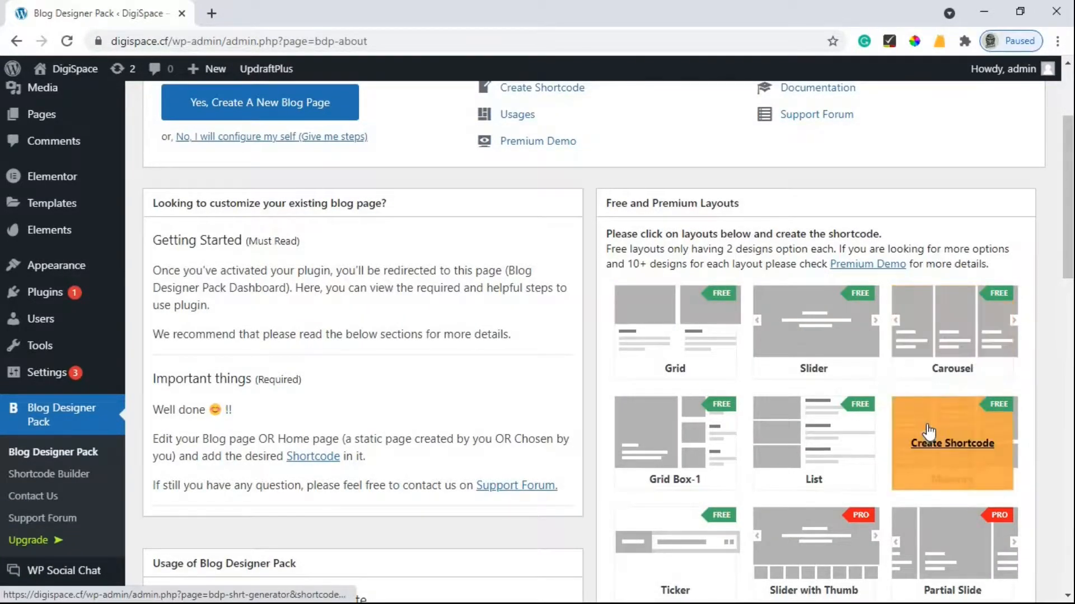
pyautogui.click(955, 435)
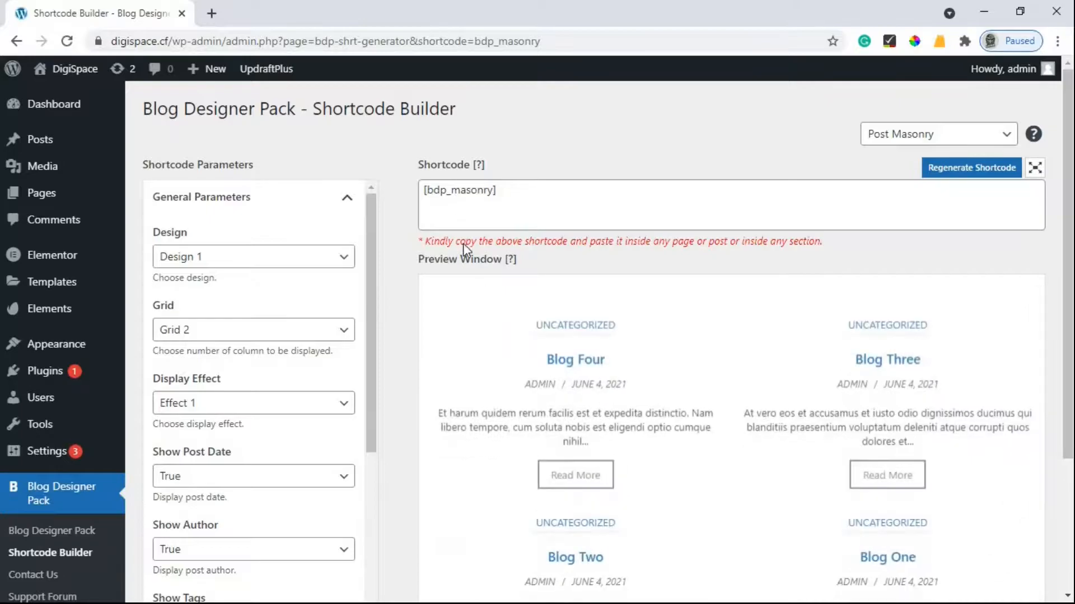
# - Set the design of the Masonry shortcode to Design 2 and check its preview
pyautogui.scroll(-2, 938, 235)
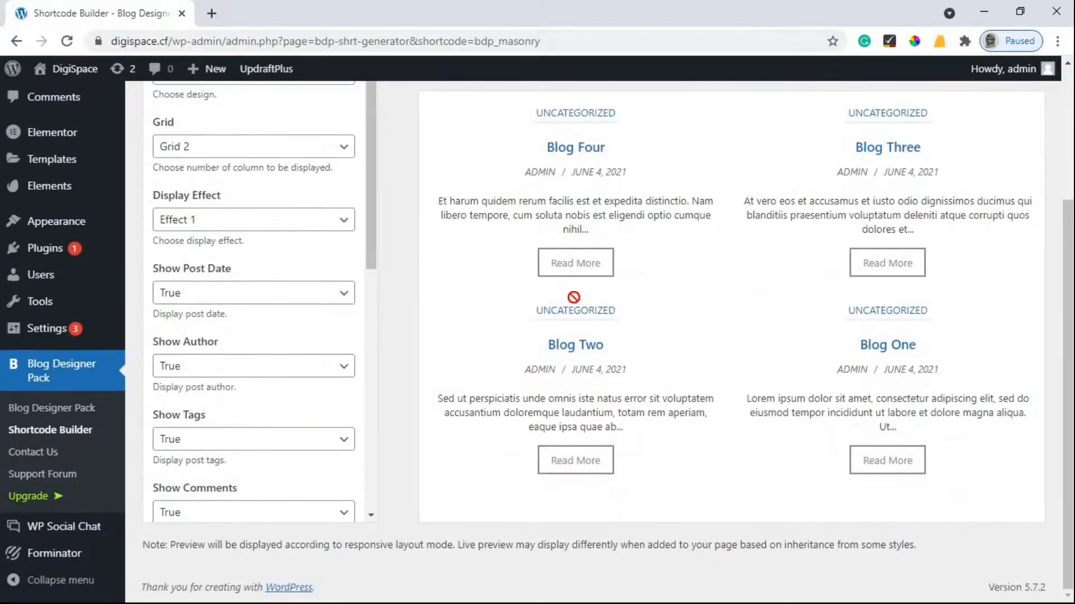
pyautogui.scroll(3, 893, 294)
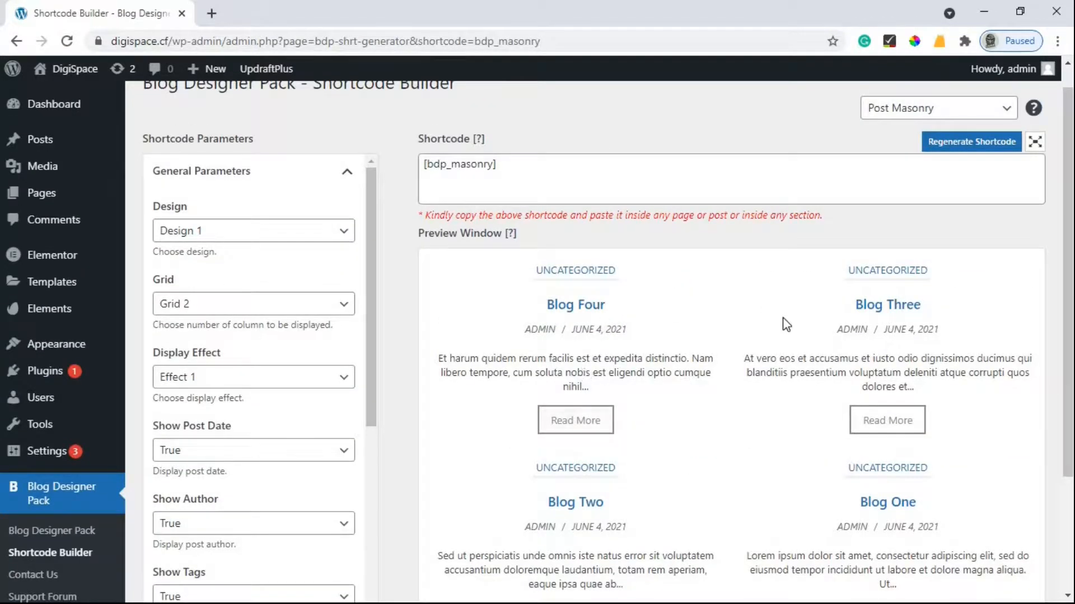
pyautogui.scroll(-1, 786, 324)
pyautogui.scroll(2, 254, 248)
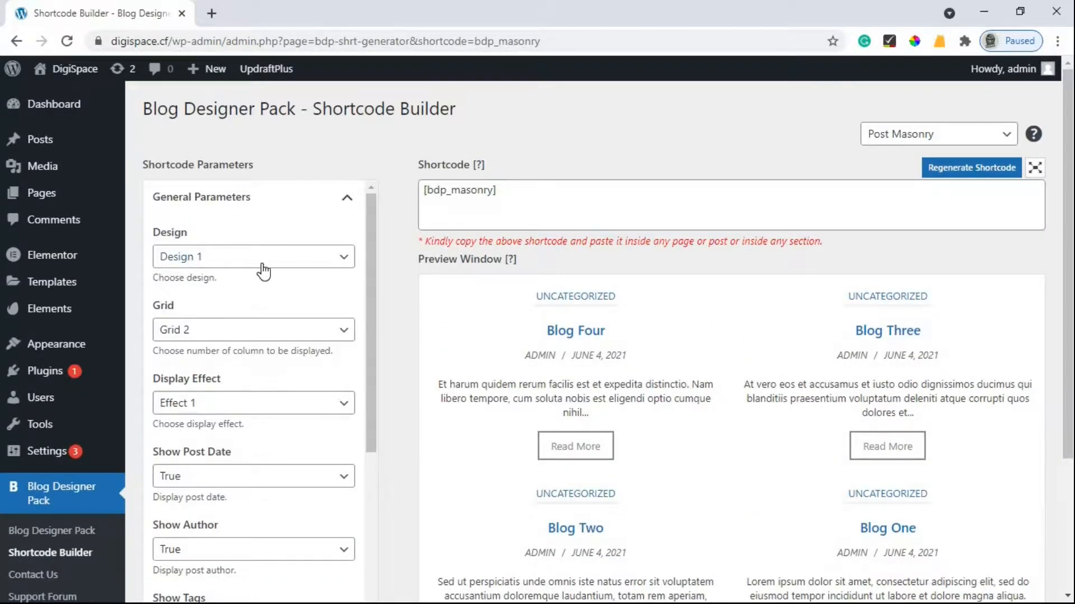
pyautogui.click(246, 267)
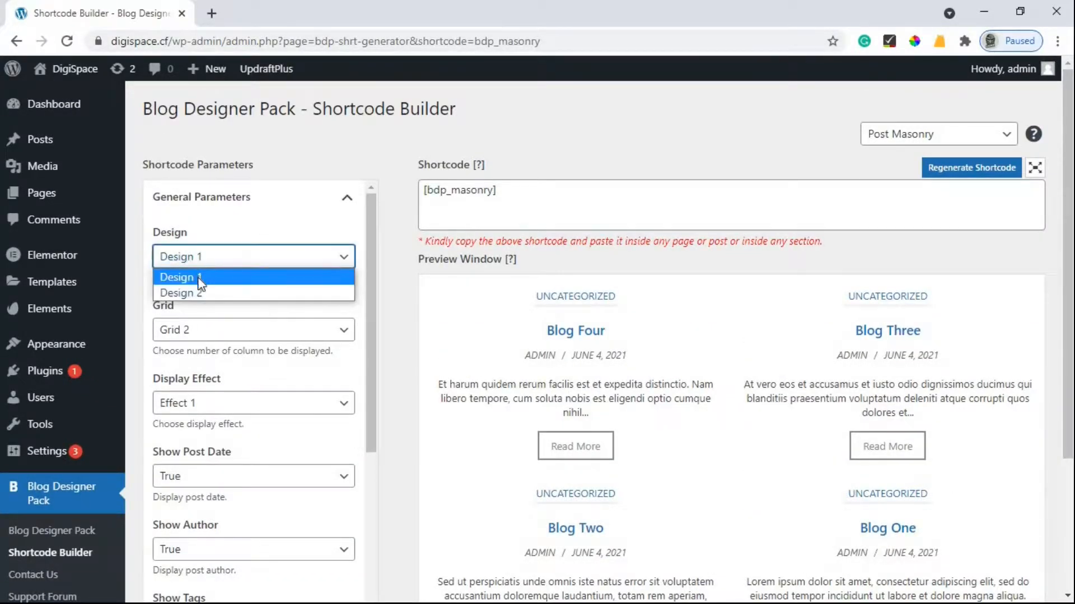
pyautogui.click(191, 294)
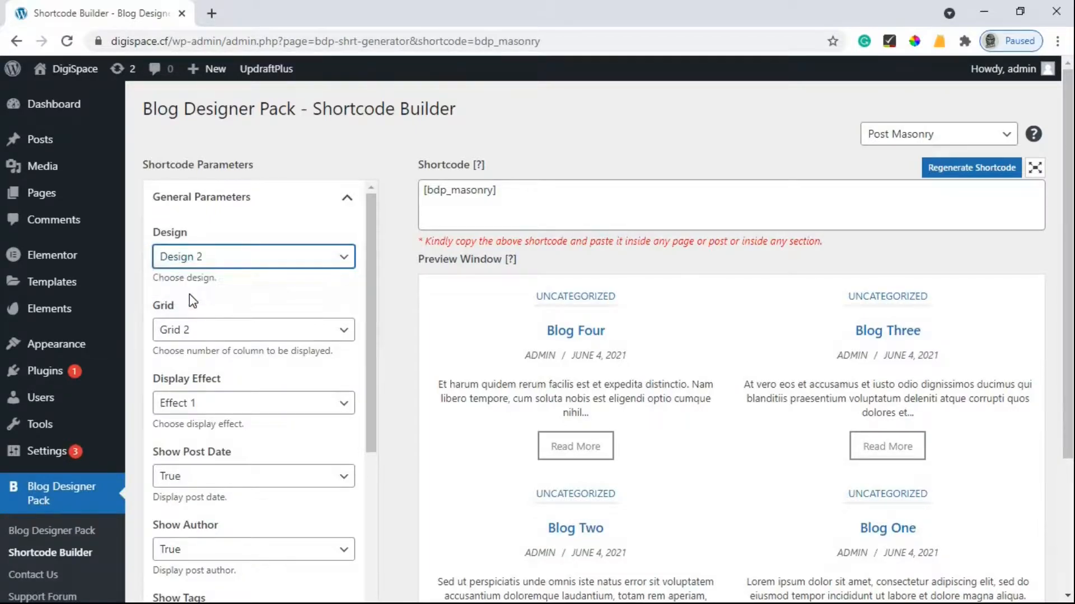
pyautogui.scroll(-3, 604, 281)
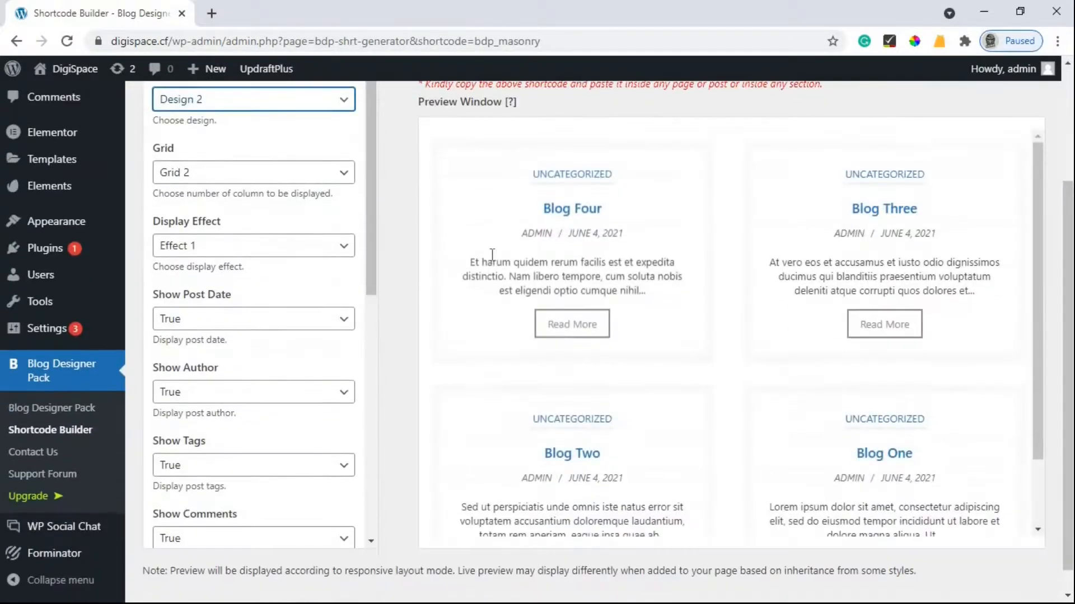
pyautogui.click(216, 251)
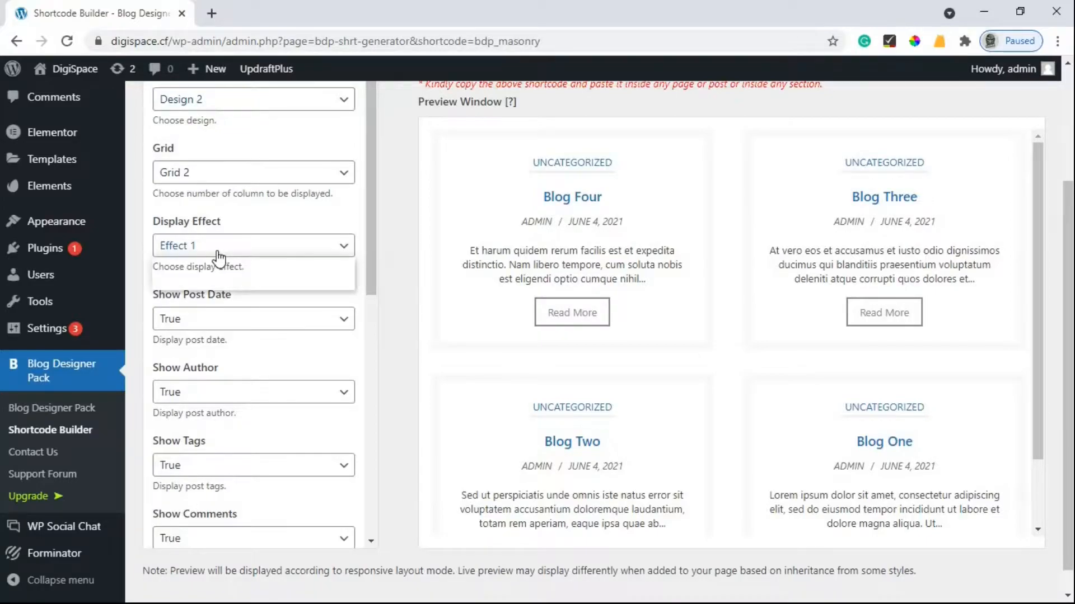
pyautogui.click(216, 251)
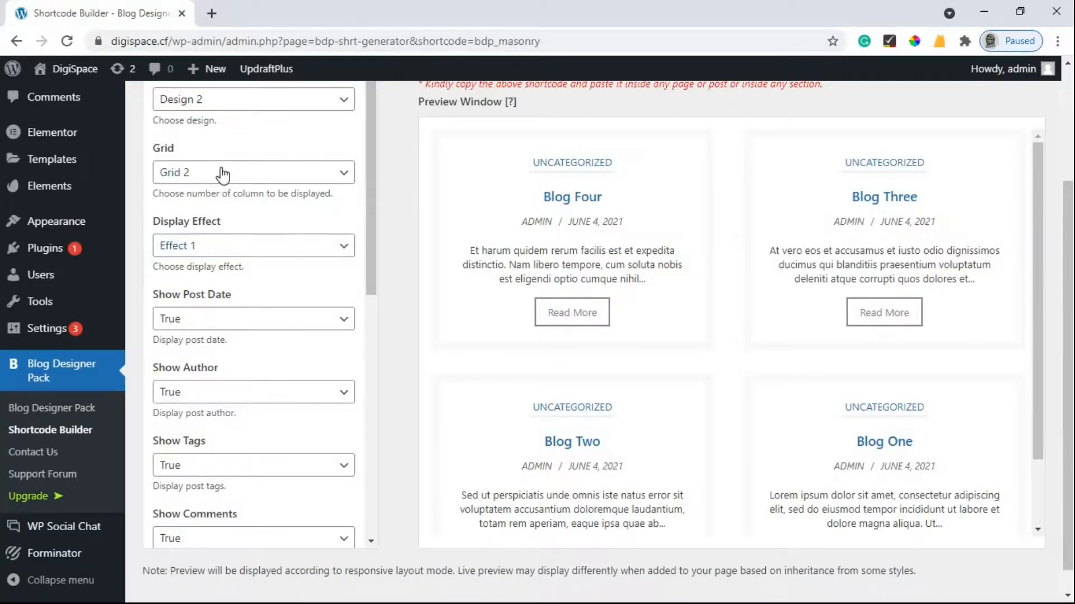
# - Try the Grid 1 column option for the Masonry shortcode and set the grid back to Grid 2
pyautogui.click(218, 172)
pyautogui.click(226, 192)
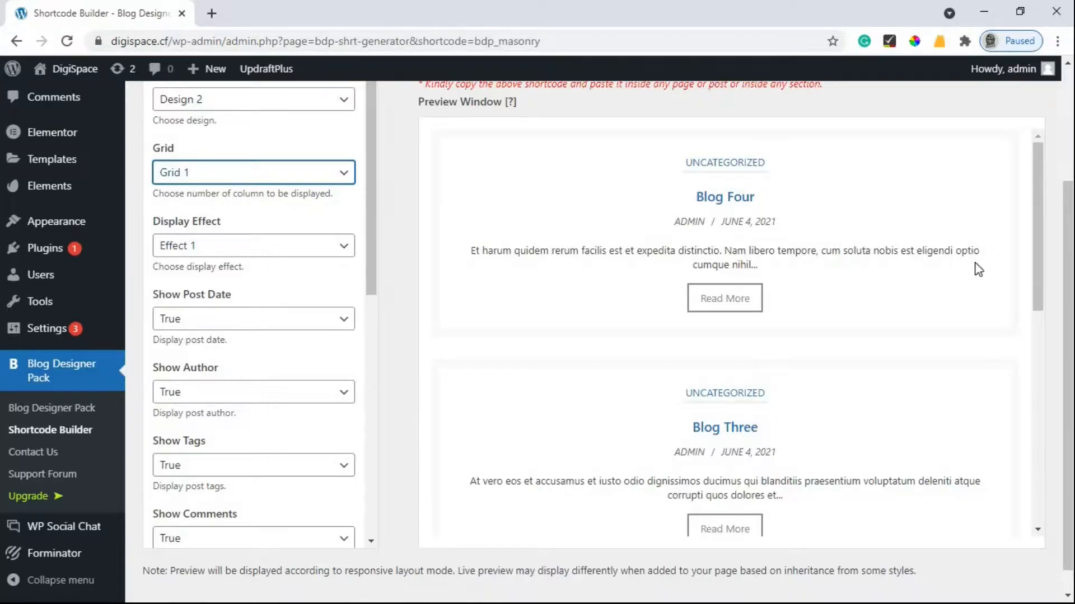
pyautogui.click(221, 173)
pyautogui.click(216, 213)
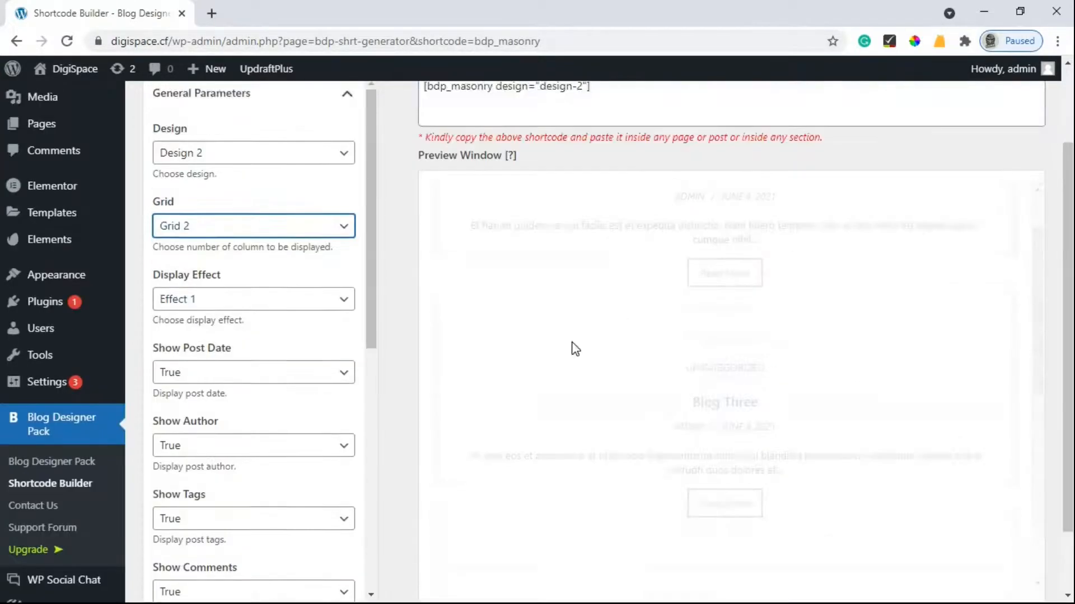
# - Examine the preview and the general parameters for post date, author, tags, comments, category and content
pyautogui.scroll(3, 571, 348)
pyautogui.scroll(-1, 812, 402)
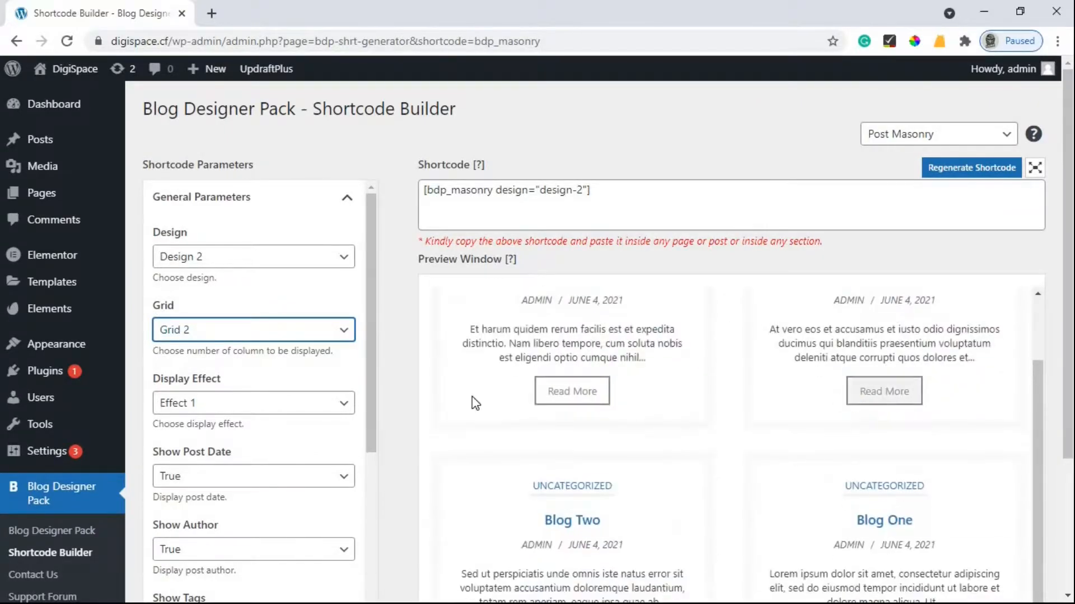
pyautogui.scroll(-1, 300, 364)
pyautogui.scroll(-2, 297, 368)
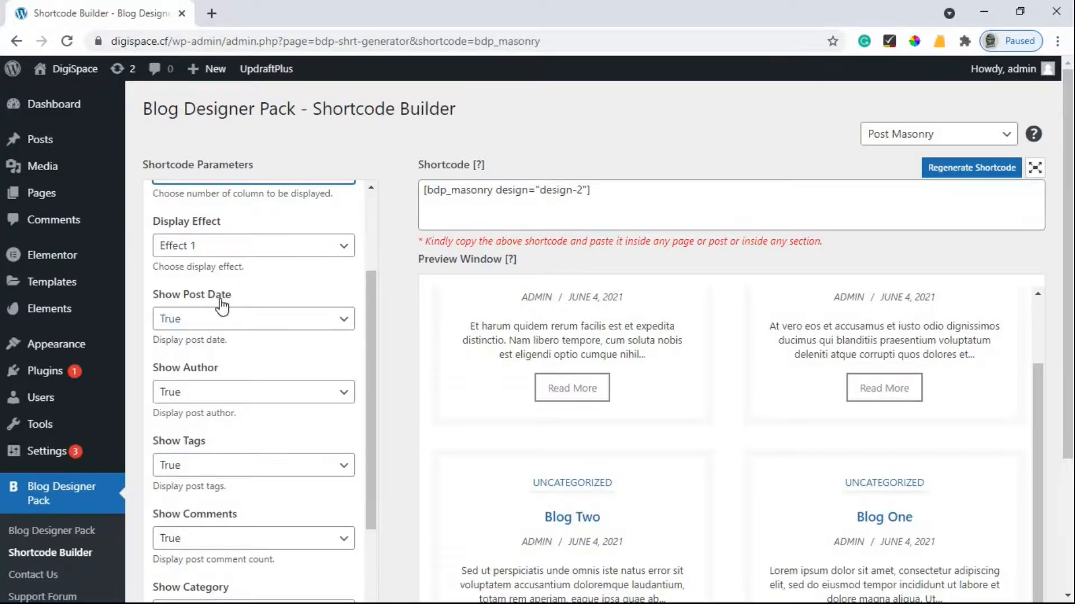
pyautogui.scroll(-1, 229, 297)
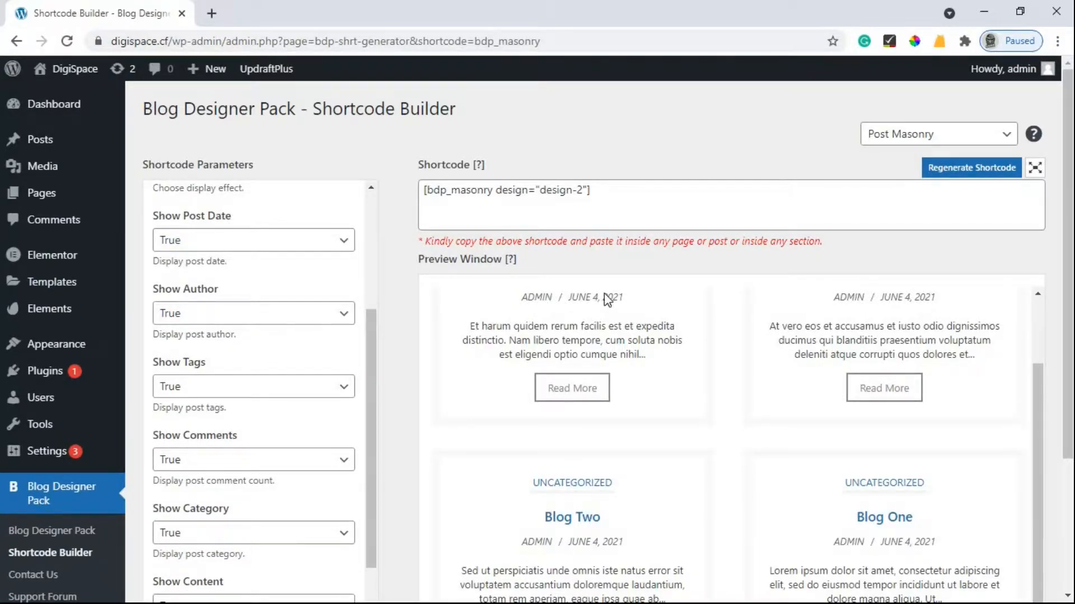
pyautogui.scroll(1, 603, 293)
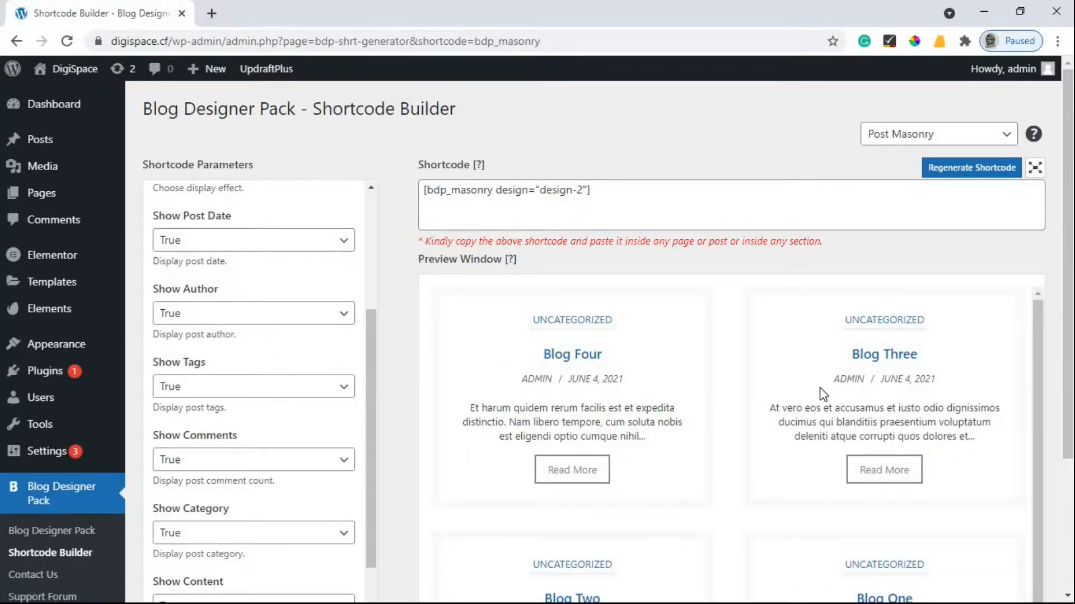
pyautogui.scroll(-1, 228, 331)
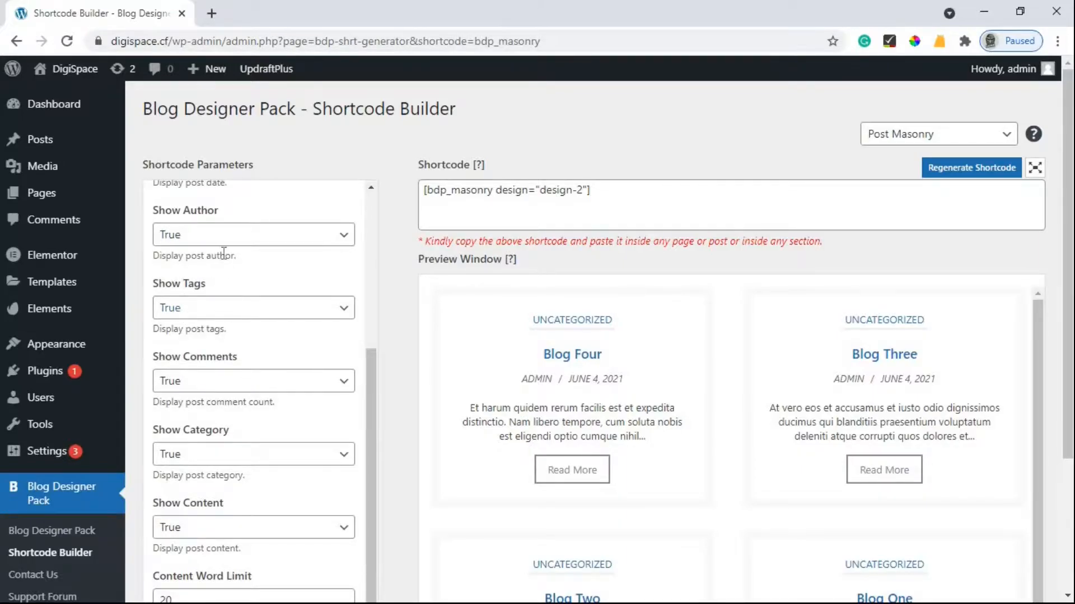
pyautogui.scroll(-1, 223, 253)
pyautogui.scroll(-1, 193, 224)
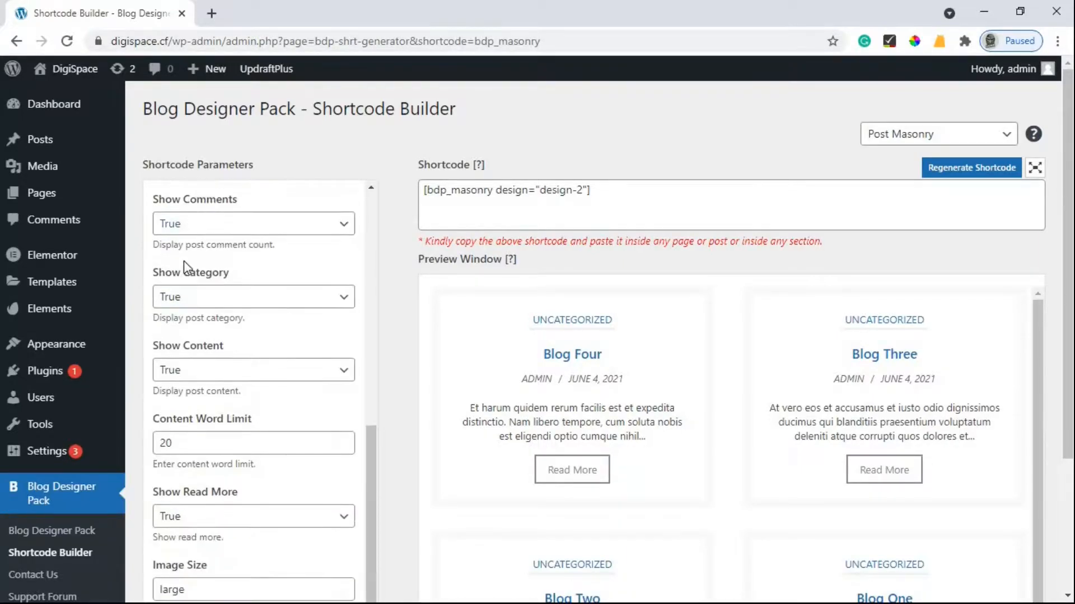
pyautogui.scroll(-1, 235, 384)
# - Try Show Content as False, set it back to True and check the preview
pyautogui.click(218, 359)
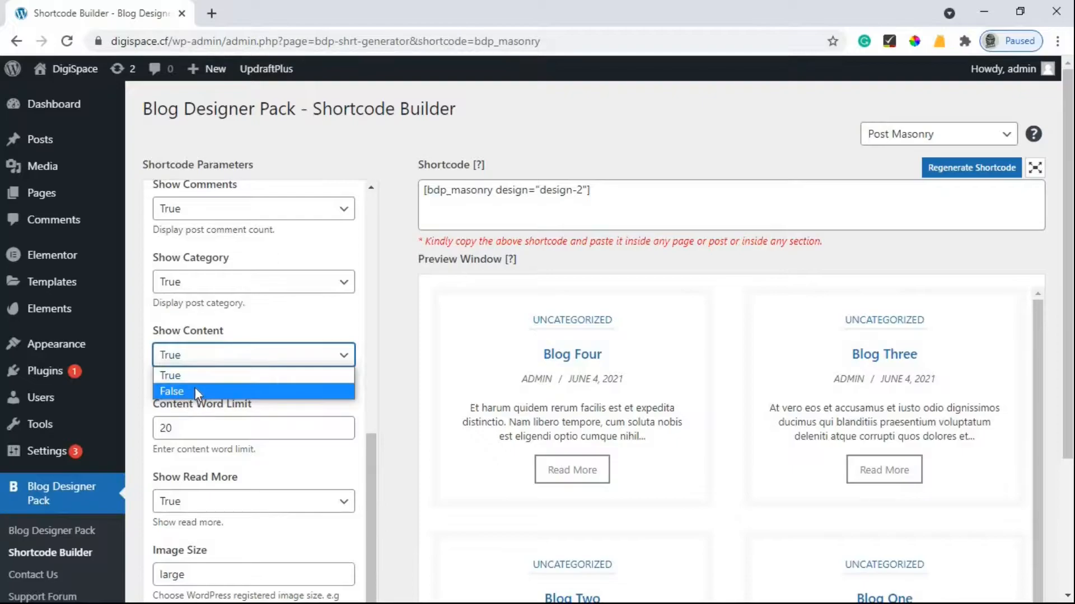
pyautogui.click(195, 391)
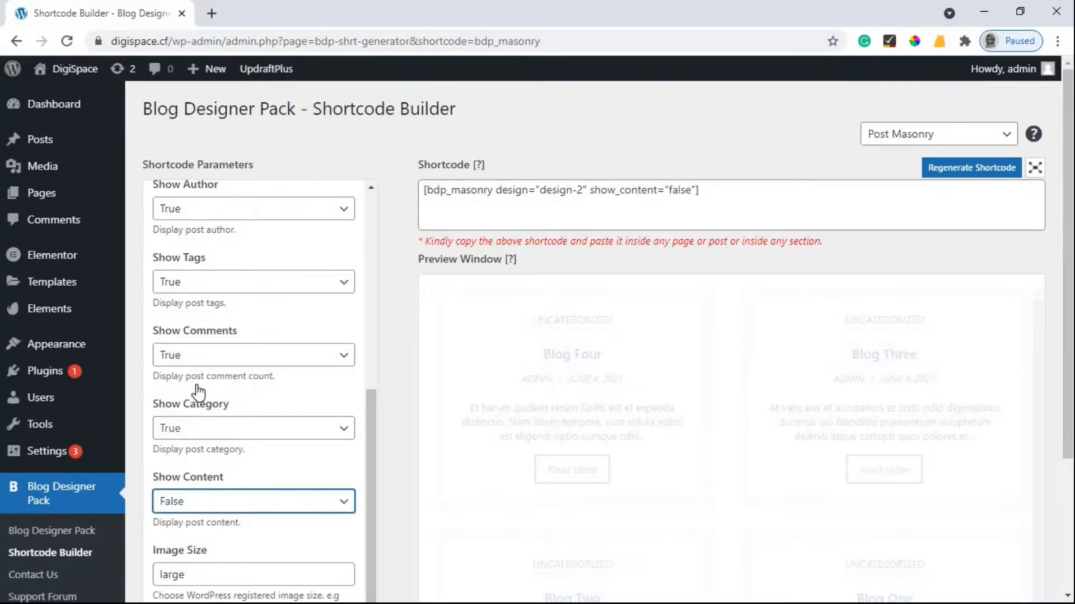
pyautogui.scroll(-3, 199, 393)
pyautogui.click(210, 349)
pyautogui.click(204, 365)
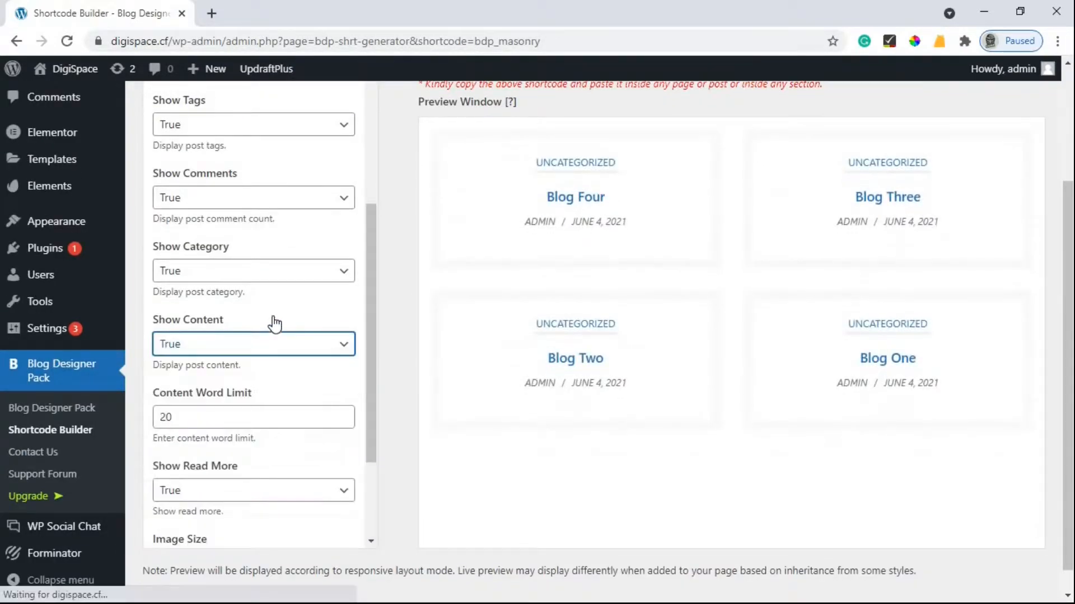
pyautogui.scroll(-3, 271, 328)
pyautogui.scroll(3, 782, 312)
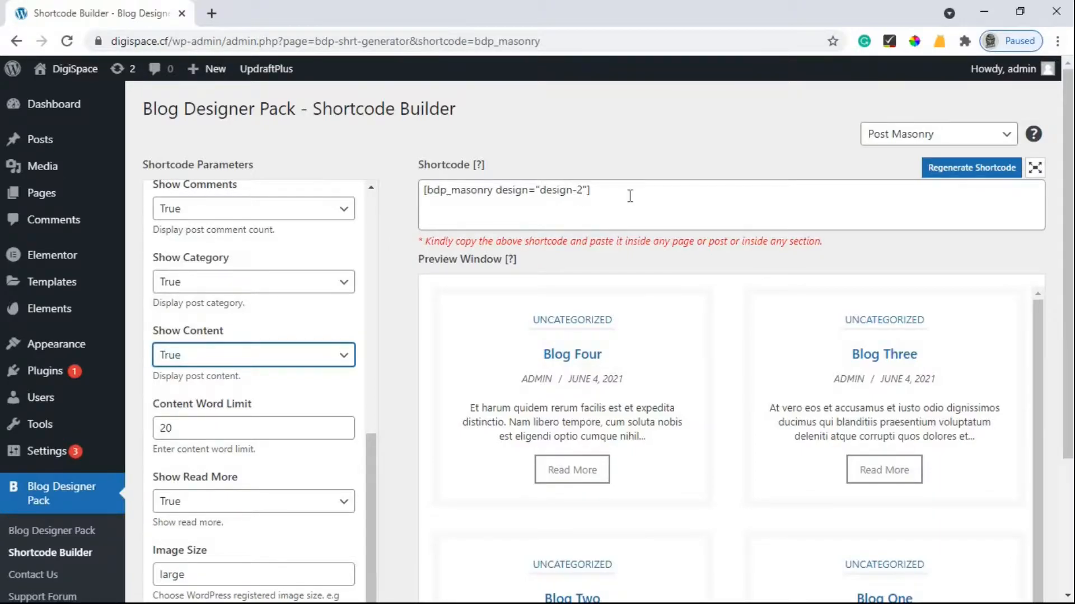
# - Copy the shortcode [bdp_masonry design="design-2"] and open the list of all pages in a new browser tab
pyautogui.moveTo(591, 191); pyautogui.dragTo(385, 196)
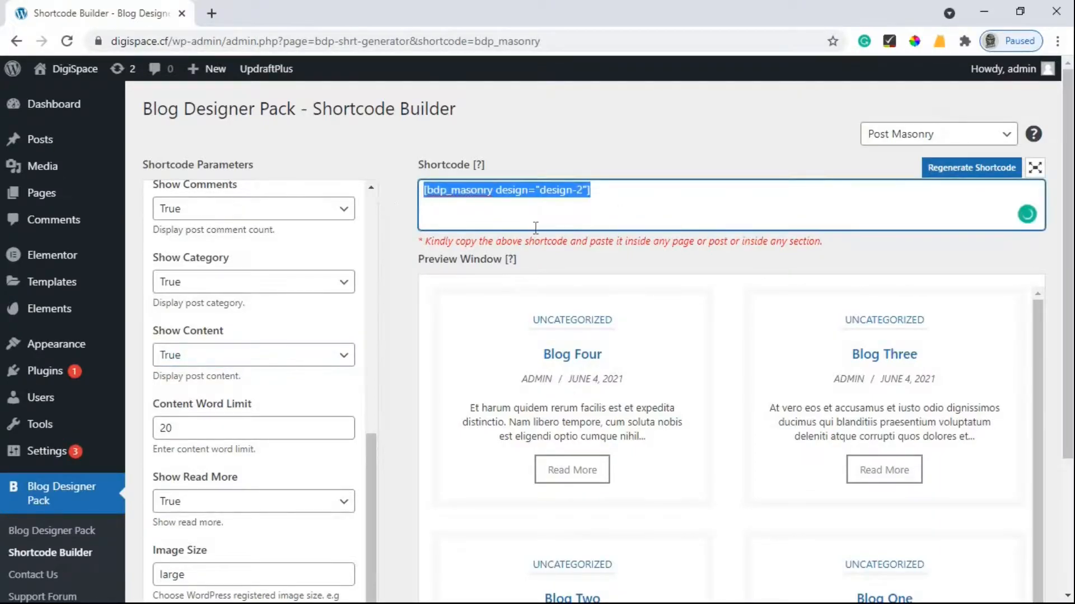
pyautogui.click(614, 208)
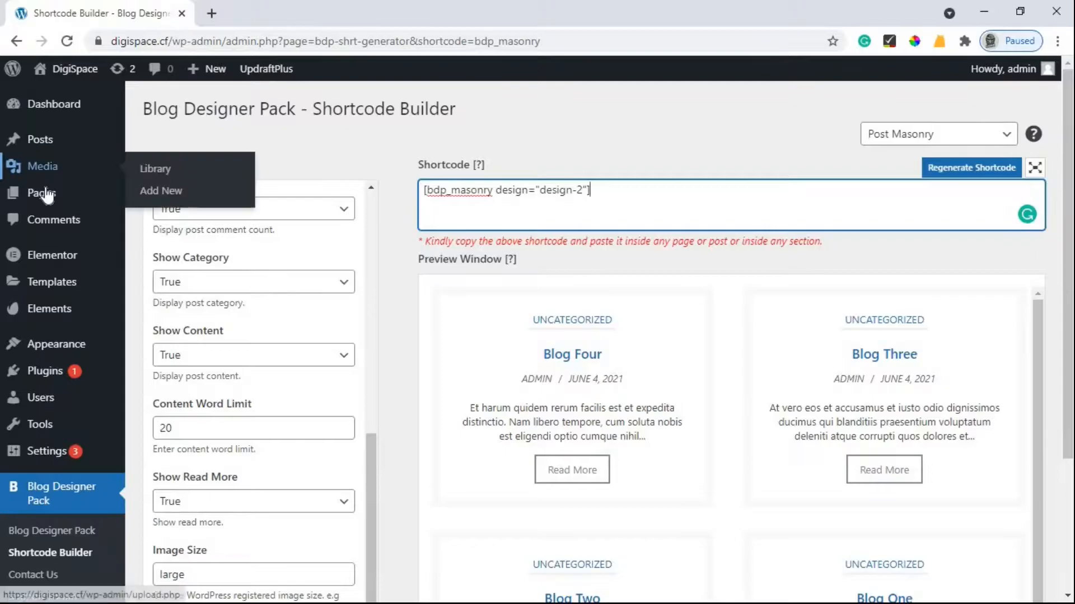
pyautogui.moveTo(45, 193)
pyautogui.rightClick(213, 209)
pyautogui.click(235, 217)
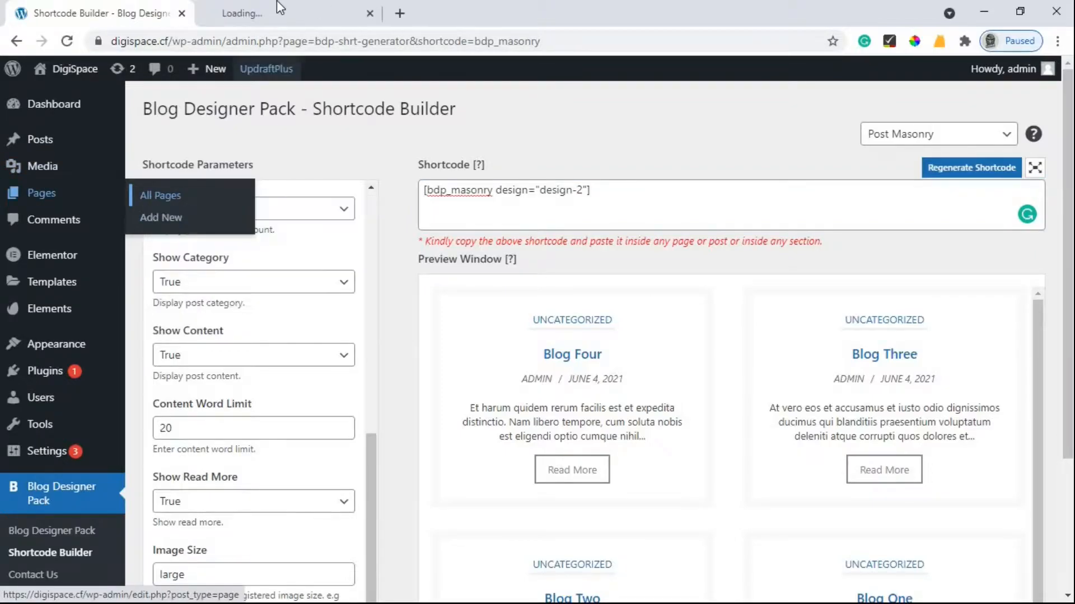
pyautogui.click(280, 12)
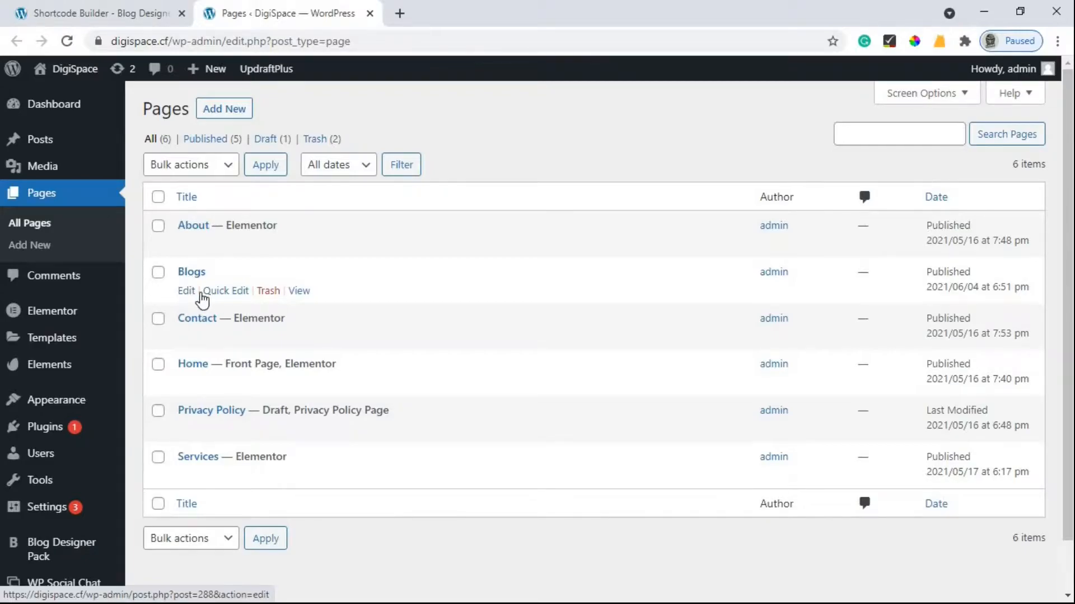
# - Open the Blogs page in the Elementor editor and add a single-column section
pyautogui.click(187, 291)
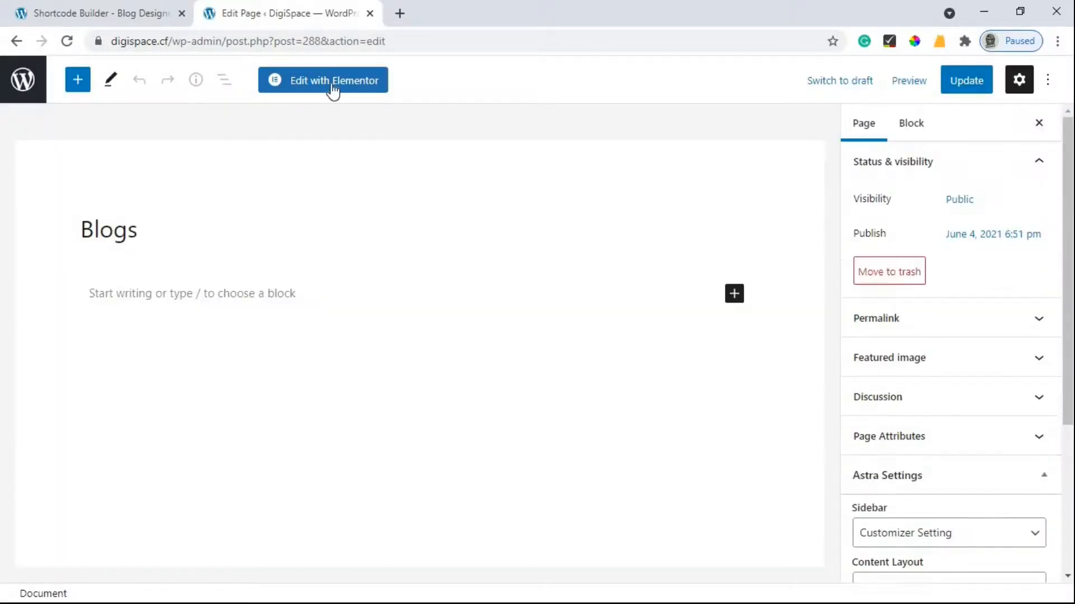
pyautogui.click(333, 81)
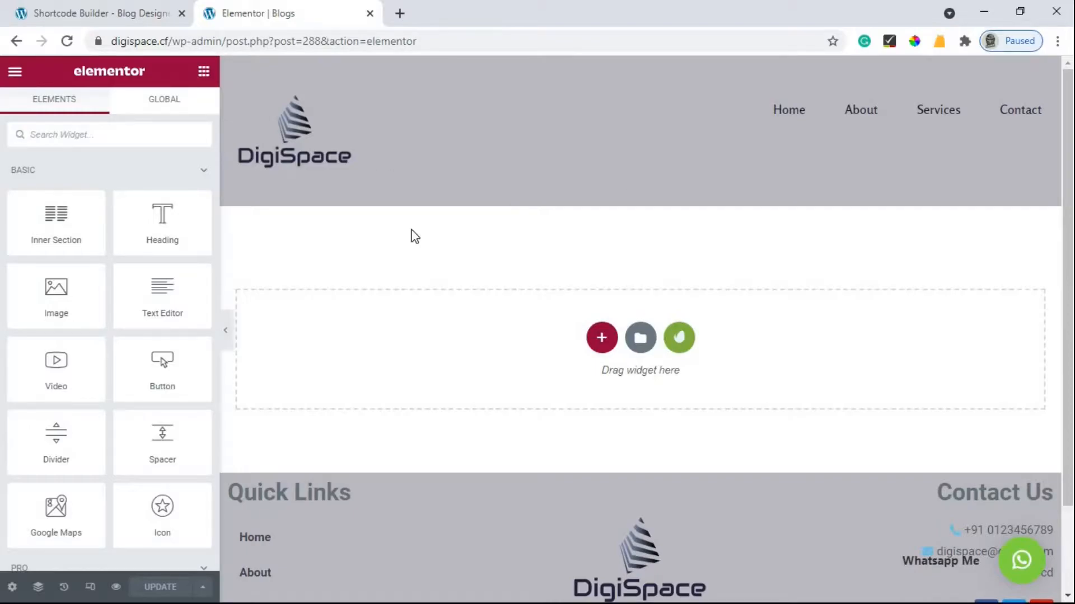
pyautogui.click(602, 337)
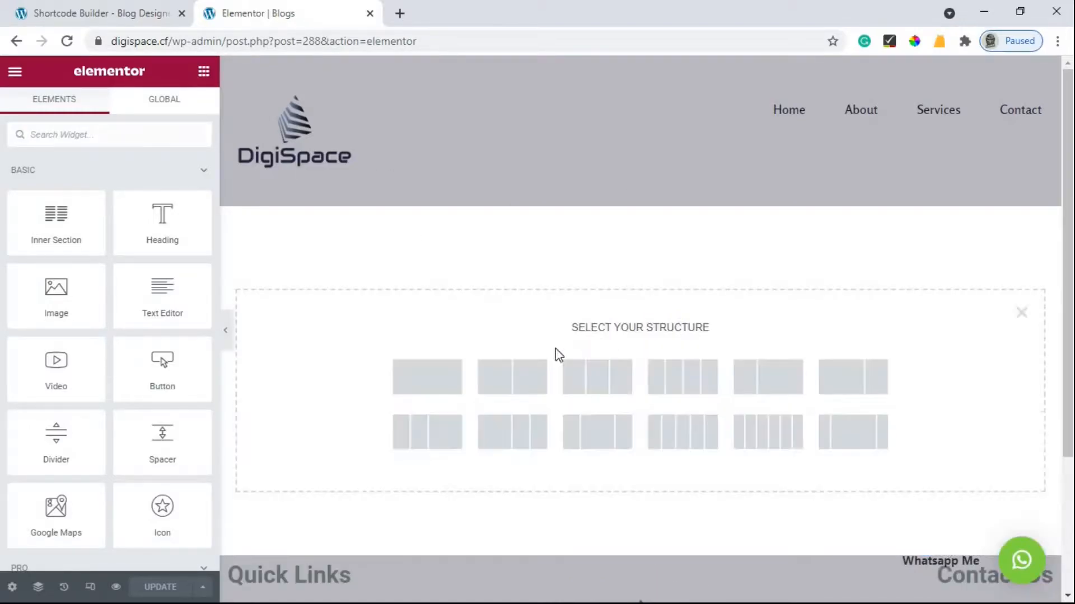
pyautogui.click(432, 386)
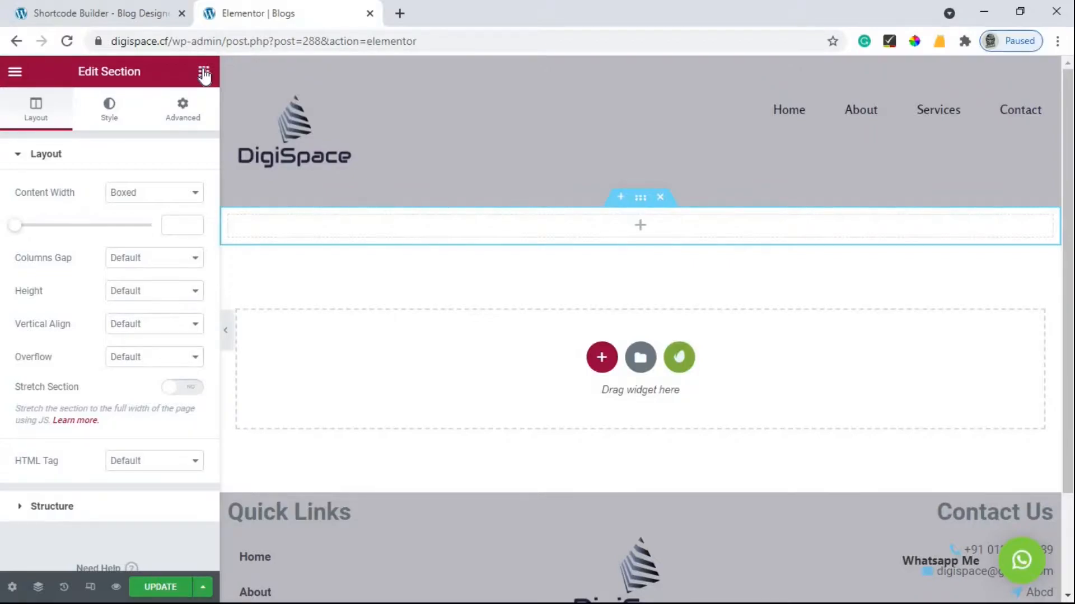
# - Add a Shortcode widget to the new section and enter [bdp_masonry design="design-2"] as its shortcode
pyautogui.click(203, 73)
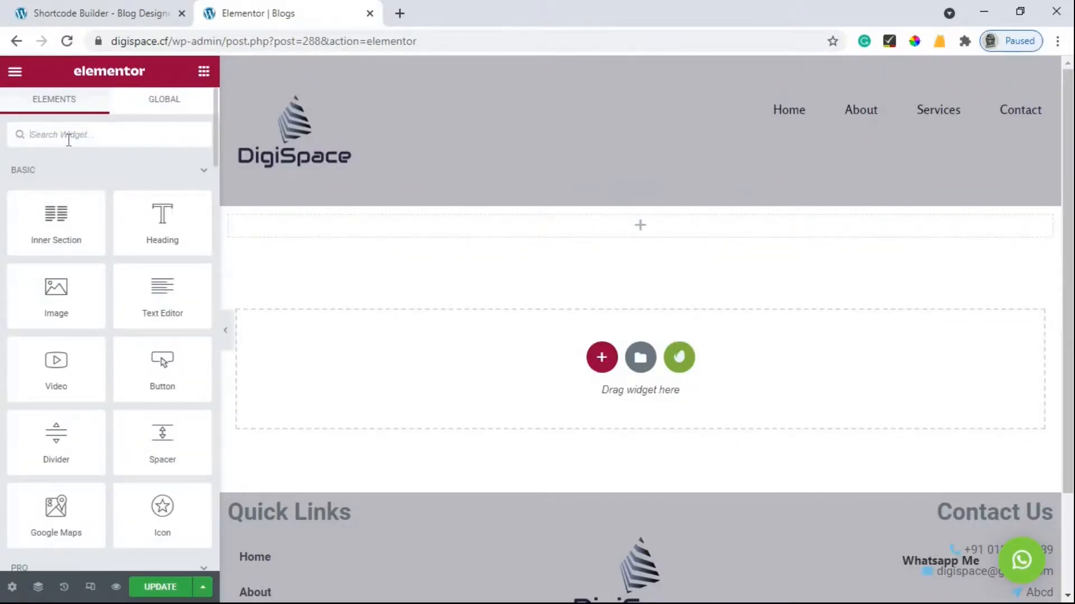
pyautogui.write('Short')
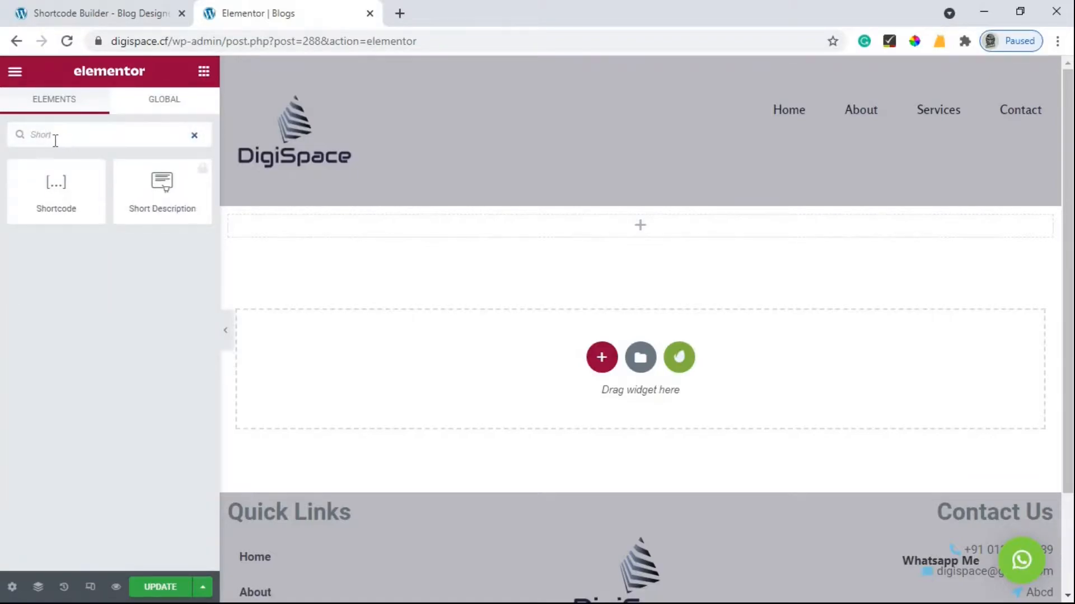
pyautogui.moveTo(62, 192); pyautogui.dragTo(648, 224)
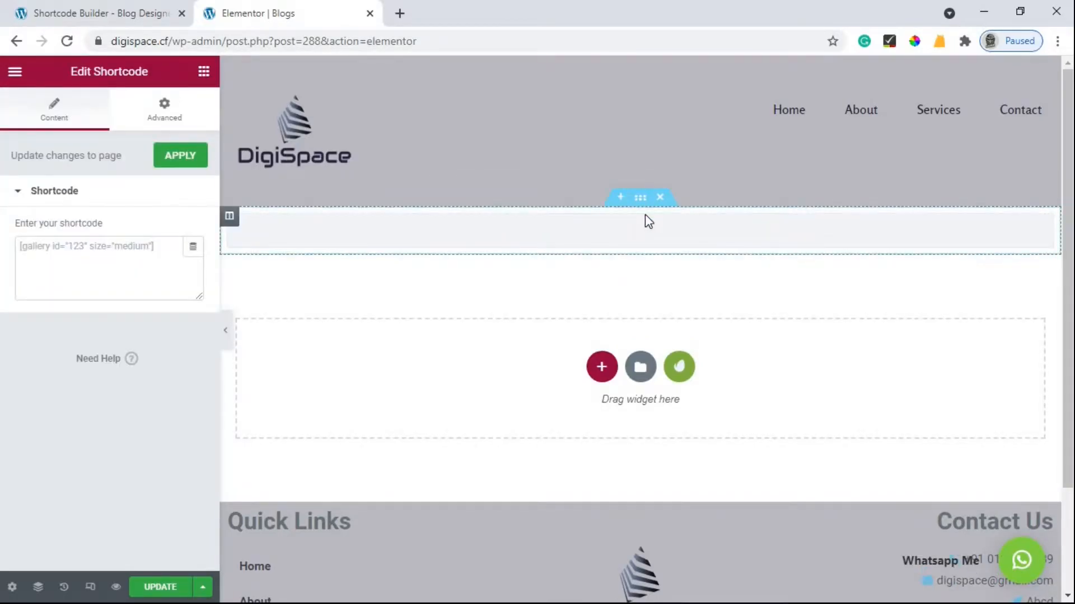
pyautogui.click(31, 265)
pyautogui.write('[bdp_masonry design="design-2"]')
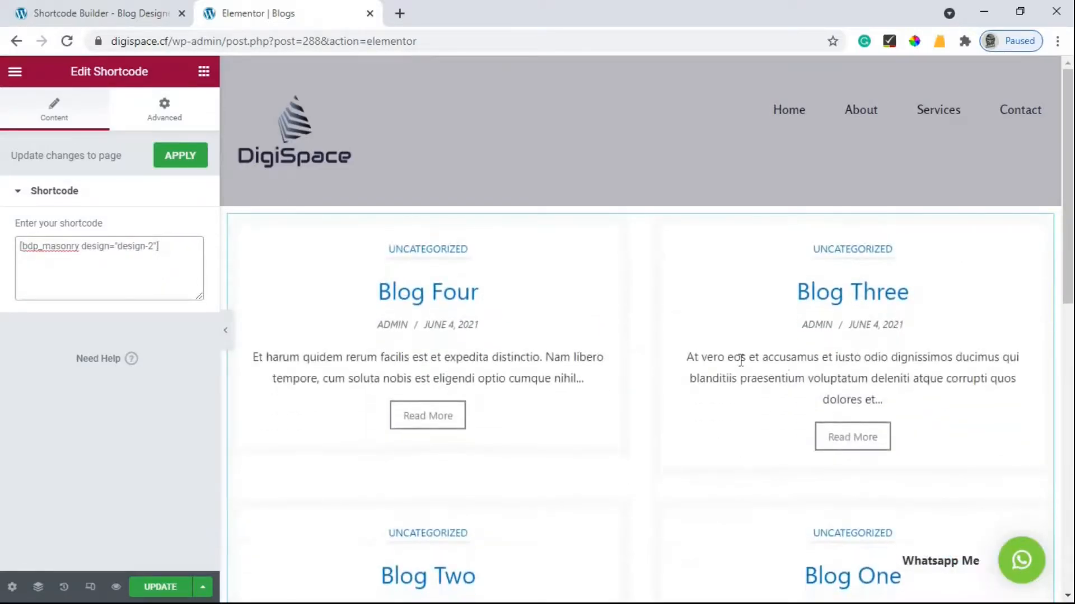
# - Examine the layout of the blog posts rendered by the shortcode on the page
pyautogui.scroll(-7, 924, 308)
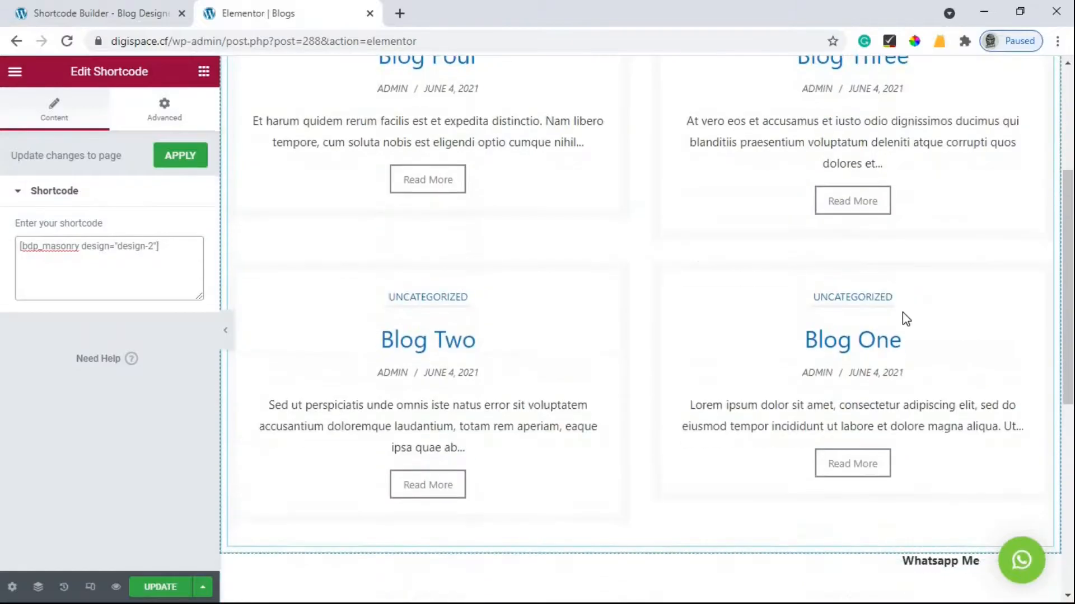
pyautogui.scroll(4, 511, 283)
pyautogui.scroll(3, 691, 304)
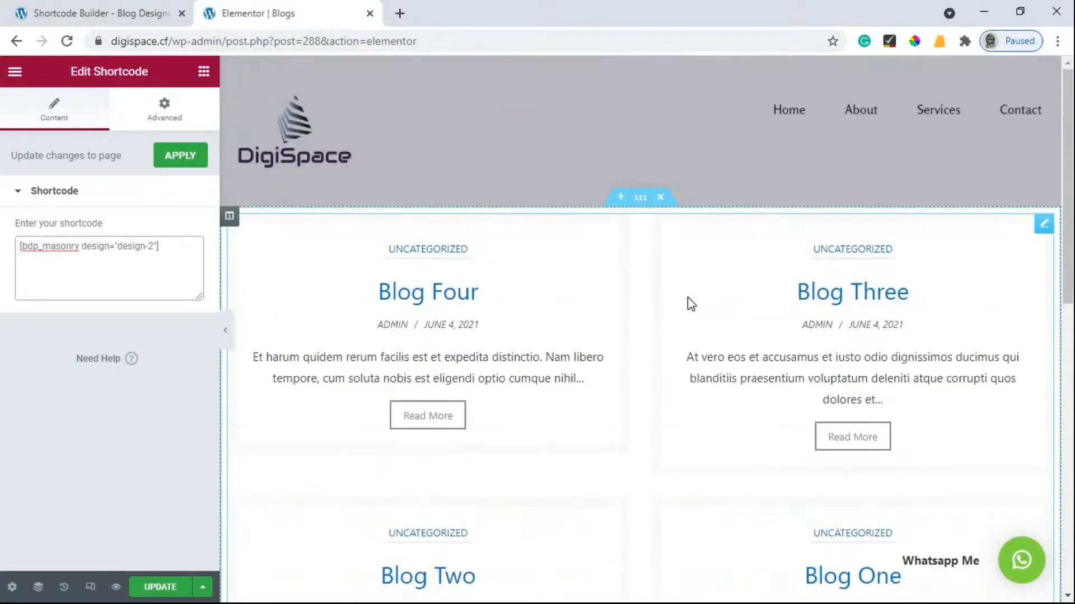
pyautogui.scroll(-3, 520, 301)
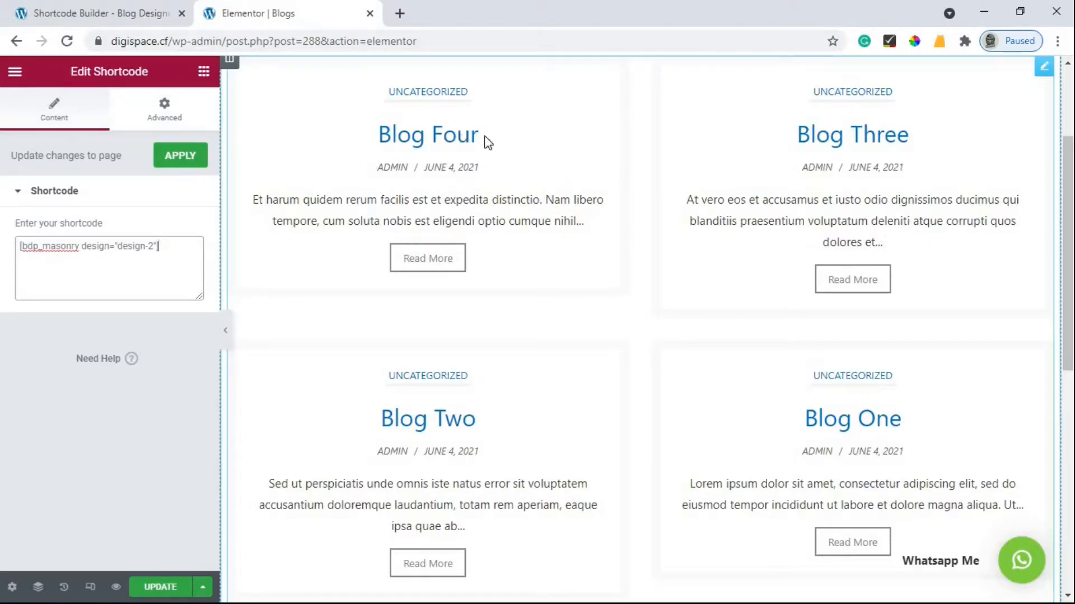
pyautogui.scroll(3, 391, 246)
pyautogui.scroll(-2, 498, 297)
pyautogui.scroll(1, 499, 297)
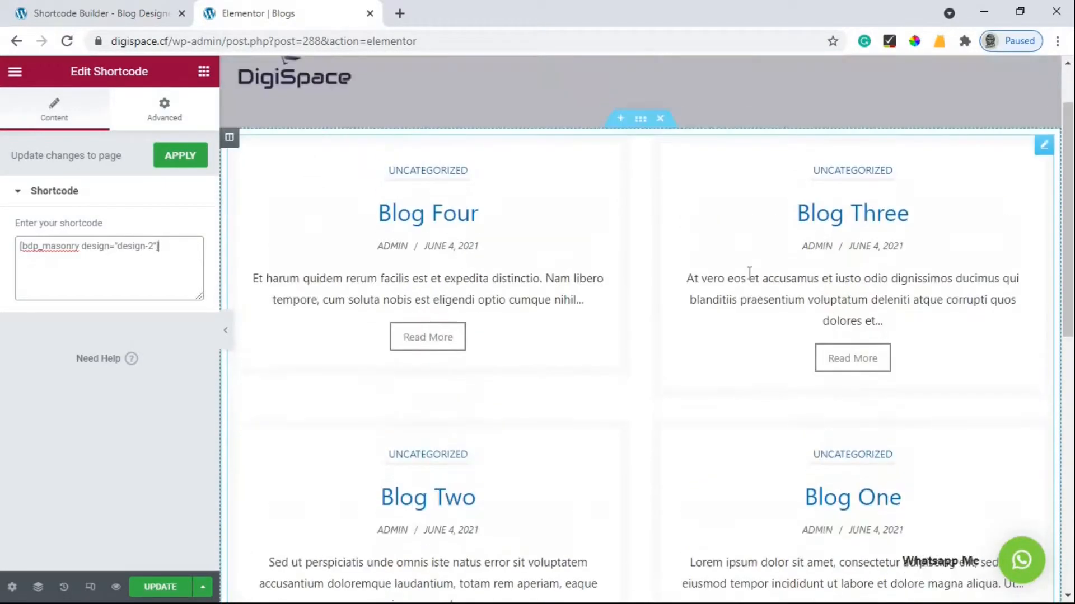
pyautogui.scroll(-2, 876, 250)
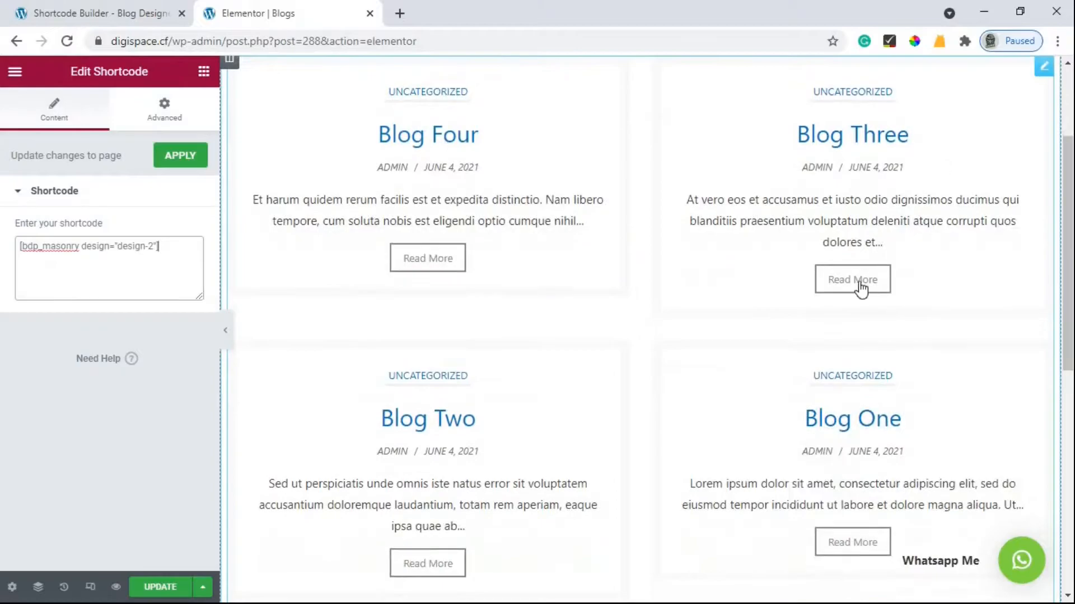
# - Update the Blogs page and open the site's home page in a new browser tab
pyautogui.click(156, 586)
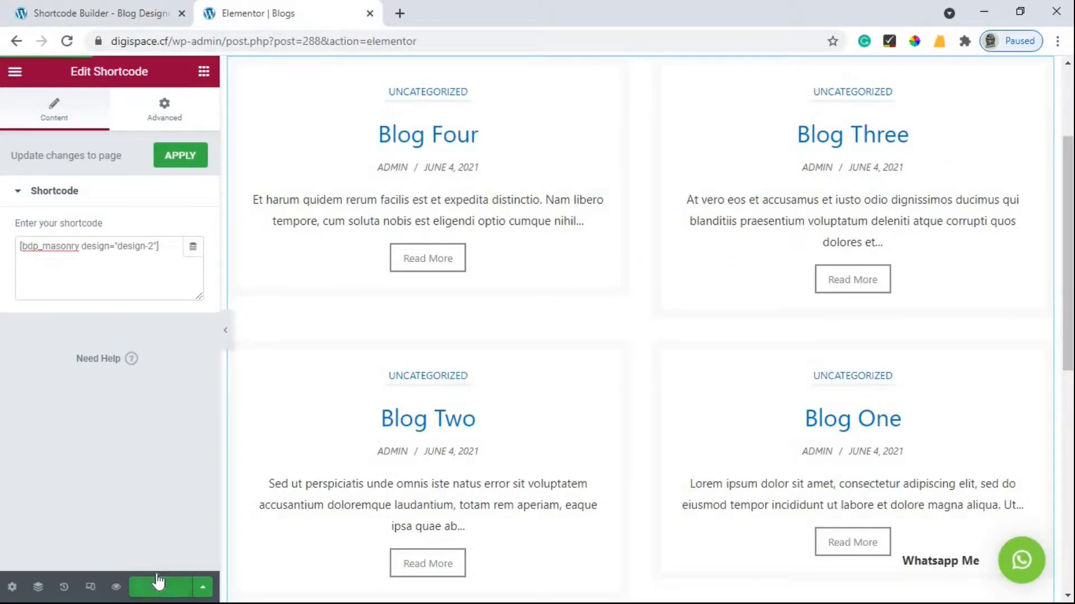
pyautogui.scroll(4, 354, 127)
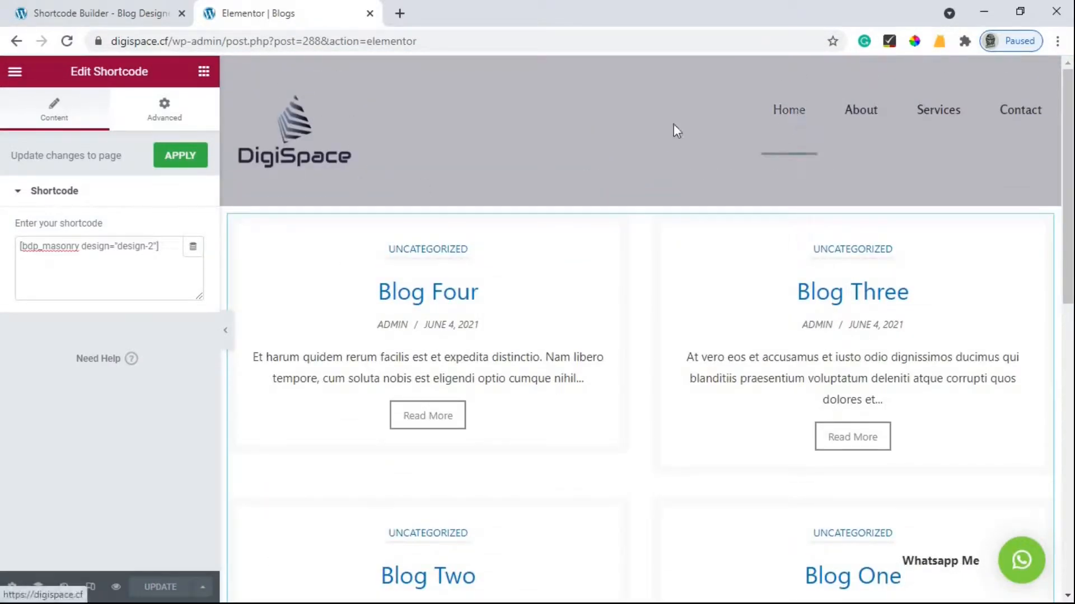
pyautogui.rightClick(798, 112)
pyautogui.click(828, 127)
pyautogui.click(526, 11)
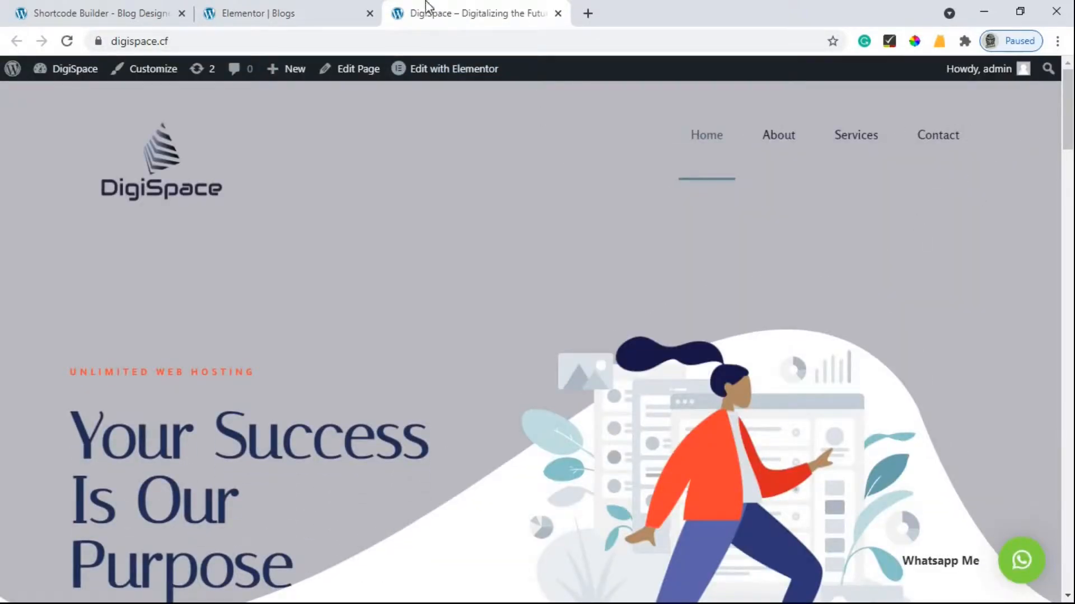
# - Return to the WordPress admin and open the navigation menu management page under the site's appearance settings
pyautogui.click(311, 4)
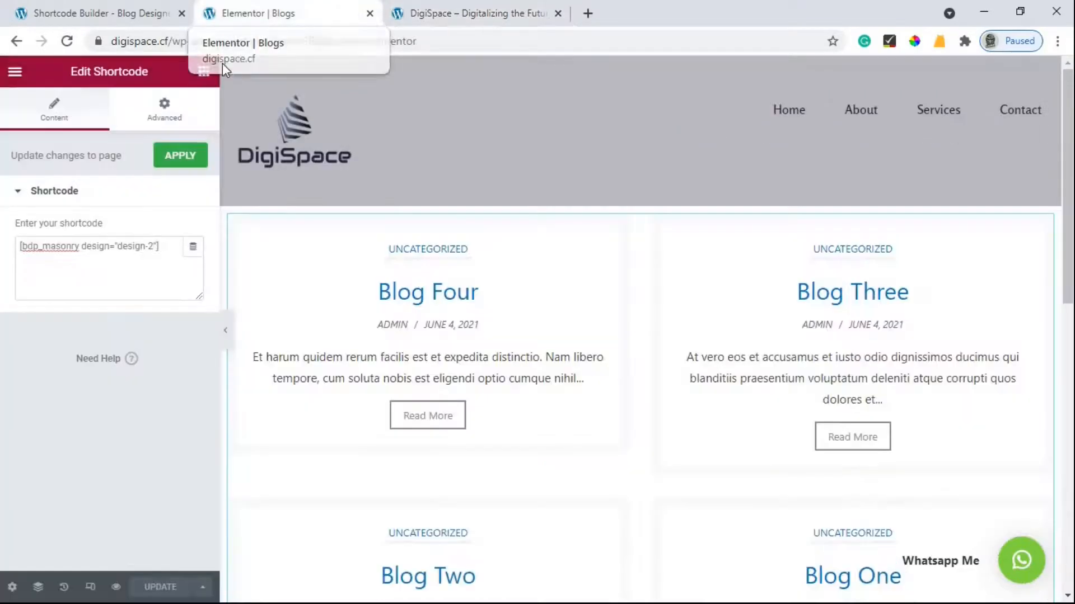
pyautogui.click(96, 6)
pyautogui.scroll(-3, 111, 252)
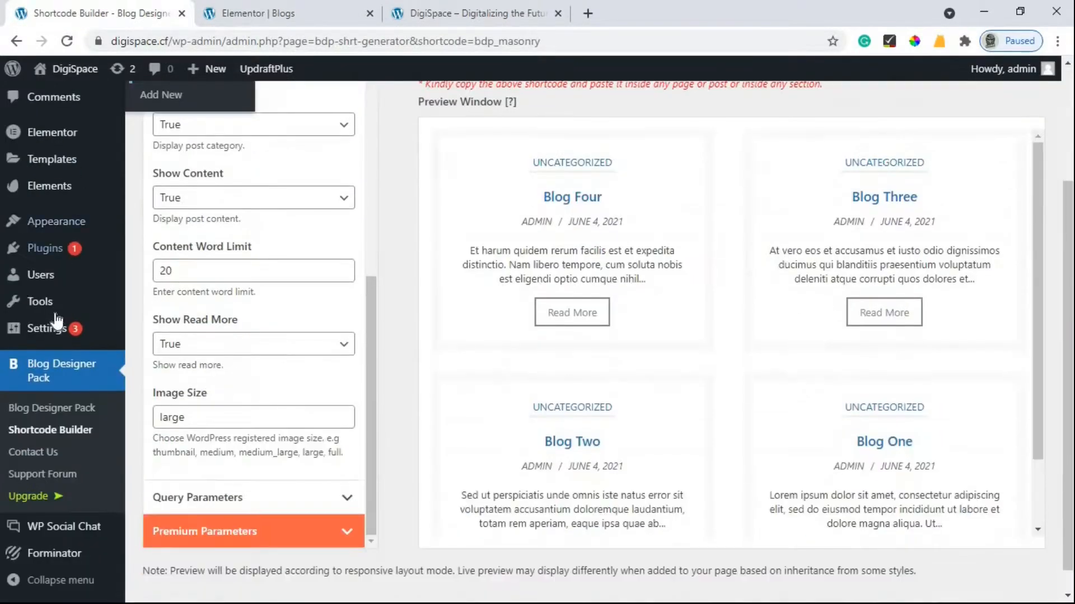
pyautogui.scroll(3, 53, 333)
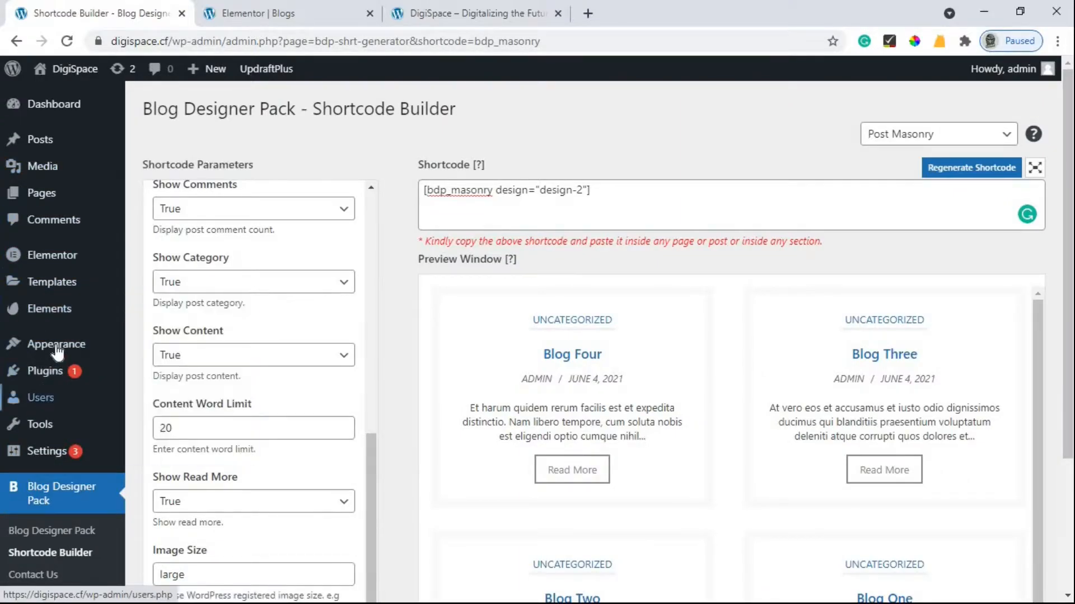
pyautogui.moveTo(56, 344)
pyautogui.click(160, 415)
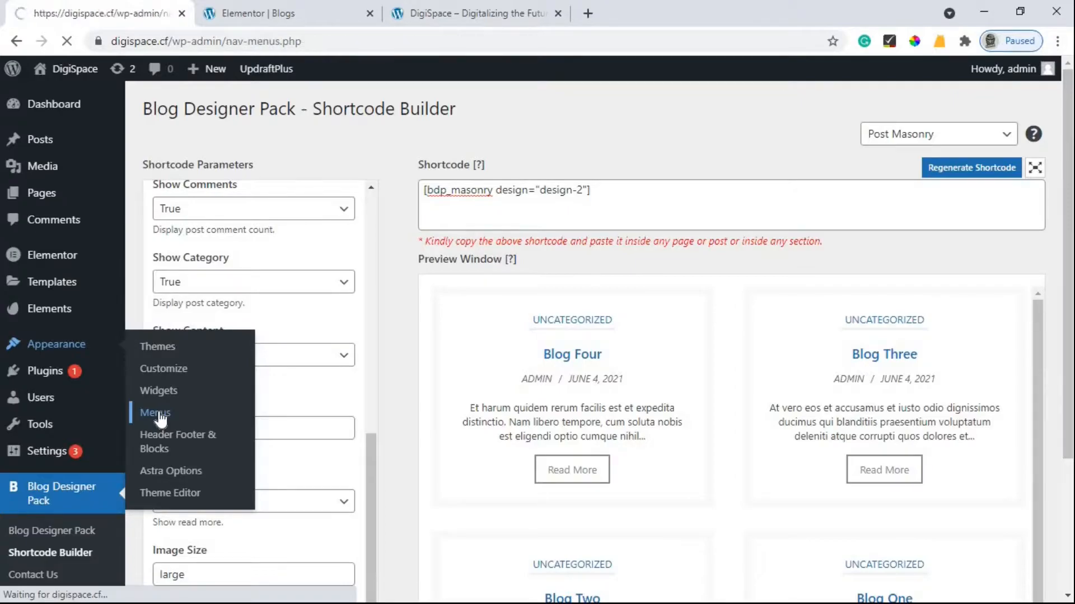
# - Add the Blogs page from the full list of pages to the Footer Menu
pyautogui.scroll(-3, 562, 292)
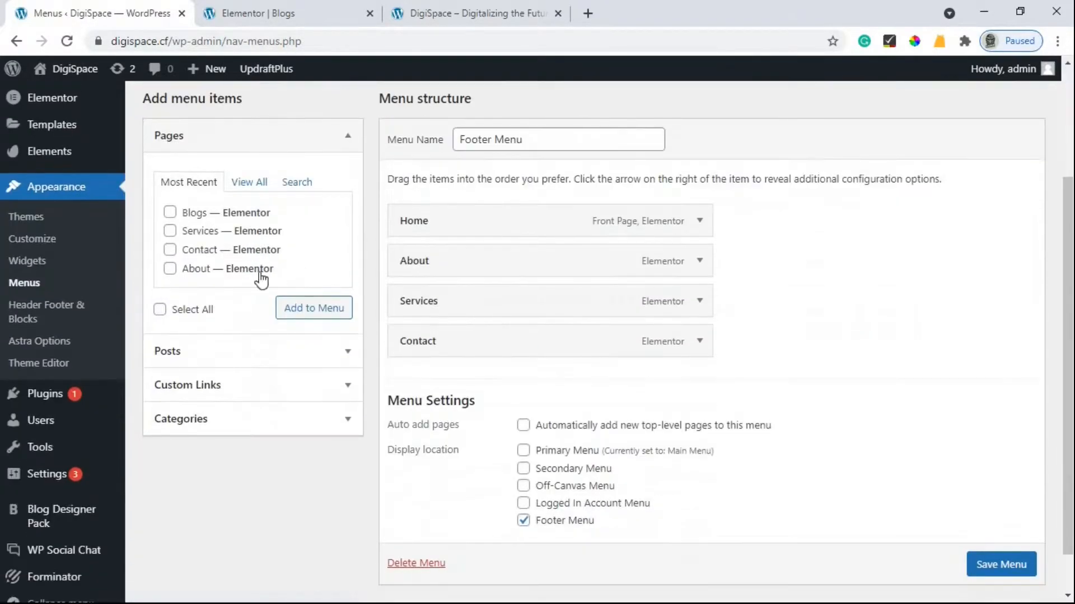
pyautogui.click(245, 181)
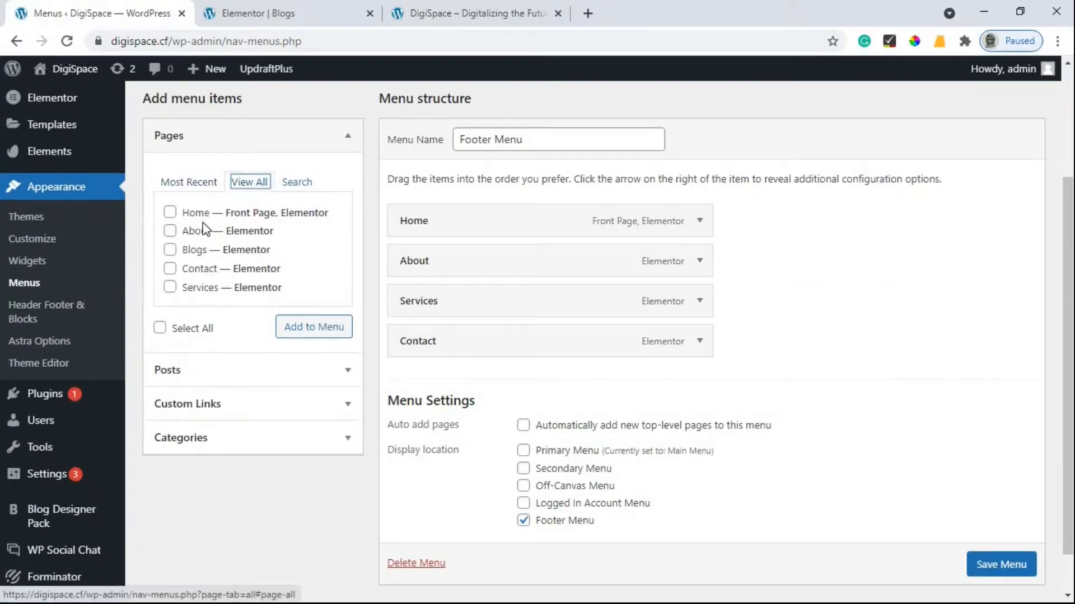
pyautogui.click(170, 250)
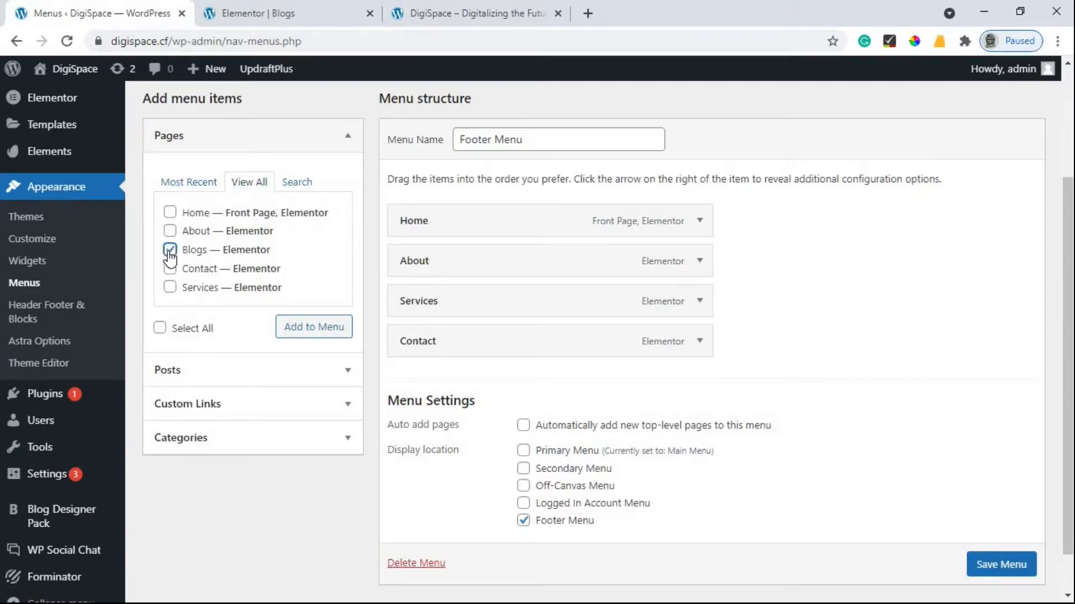
pyautogui.click(322, 327)
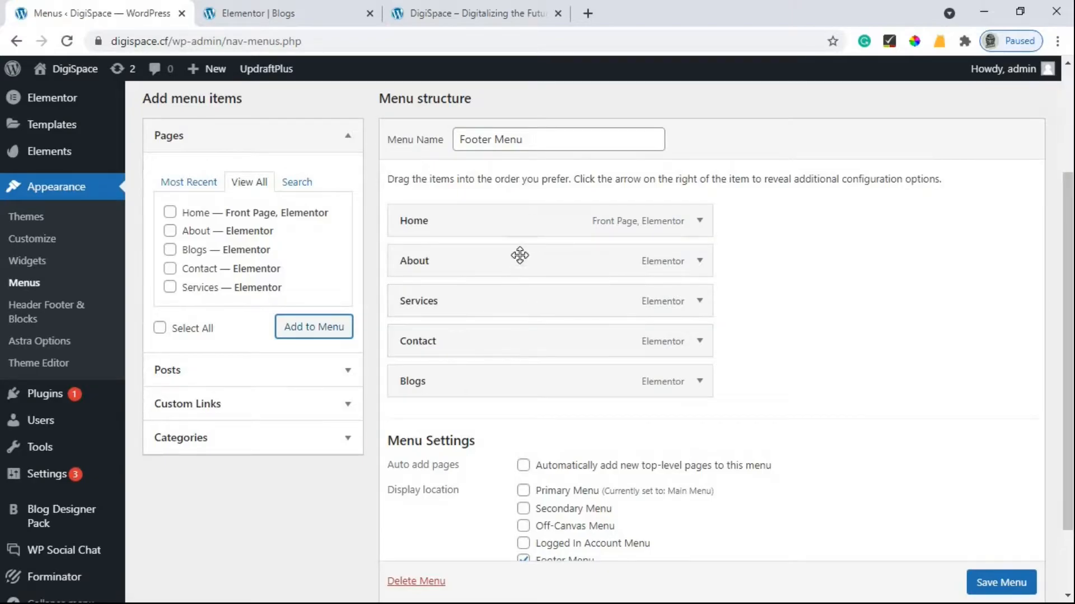
# - Move the Blogs item between Services and Contact in the menu structure and save the menu
pyautogui.scroll(-2, 482, 307)
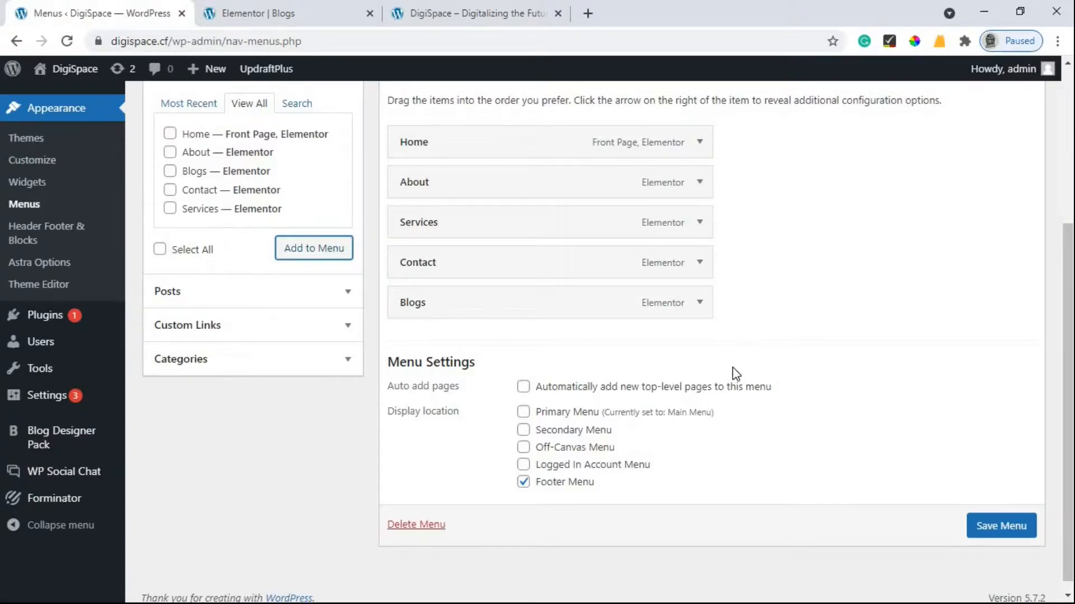
pyautogui.scroll(2, 735, 374)
pyautogui.moveTo(519, 360); pyautogui.dragTo(489, 343)
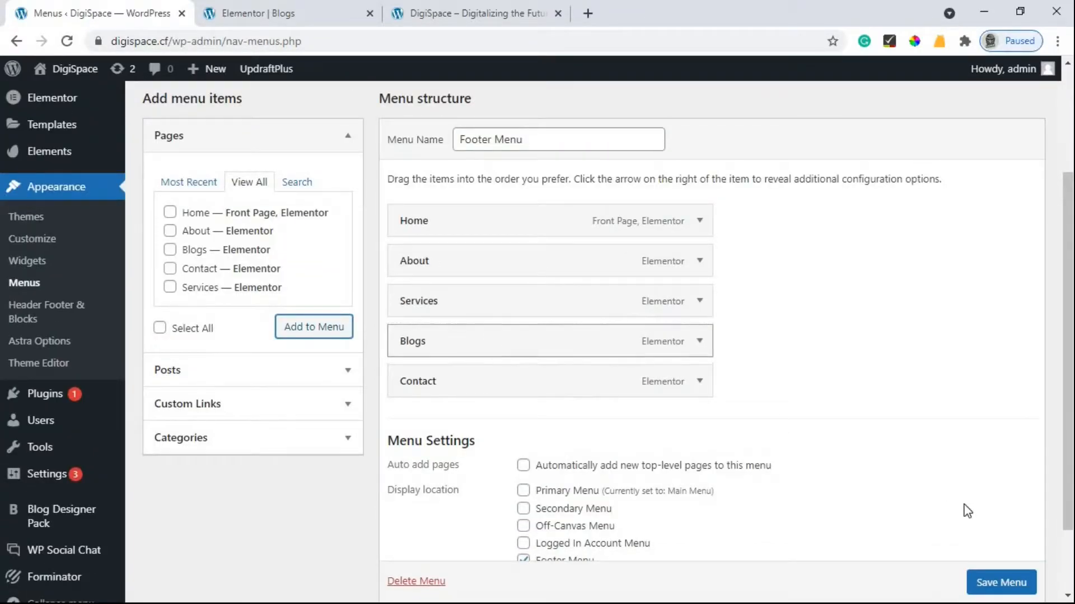
pyautogui.scroll(-1, 974, 537)
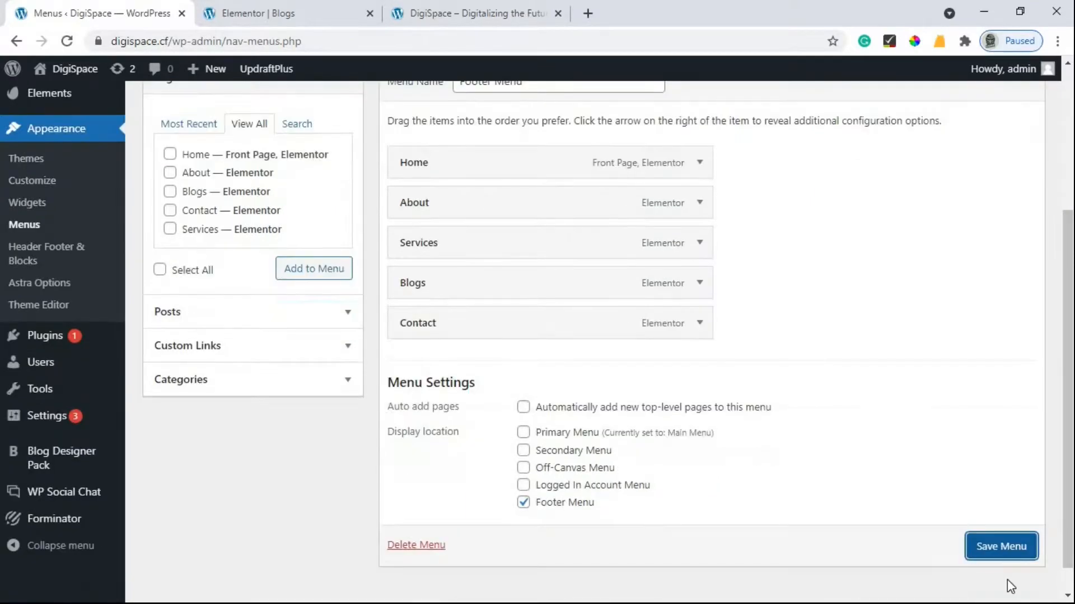
pyautogui.click(1003, 548)
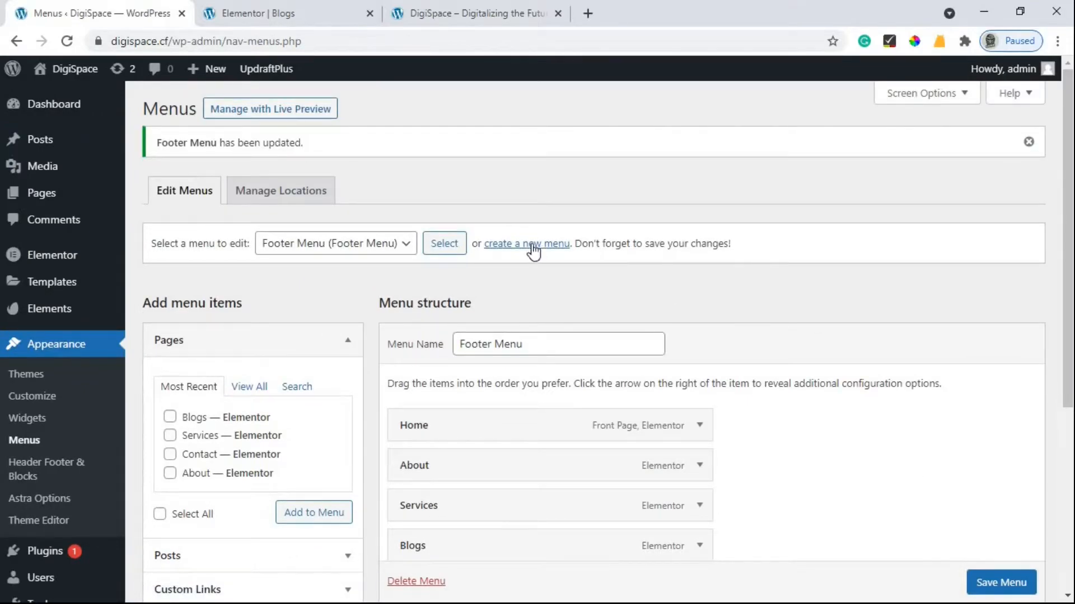
# - Reload the site's home page, open Blogs from its navigation and look over the listed posts
pyautogui.click(427, 12)
pyautogui.click(66, 42)
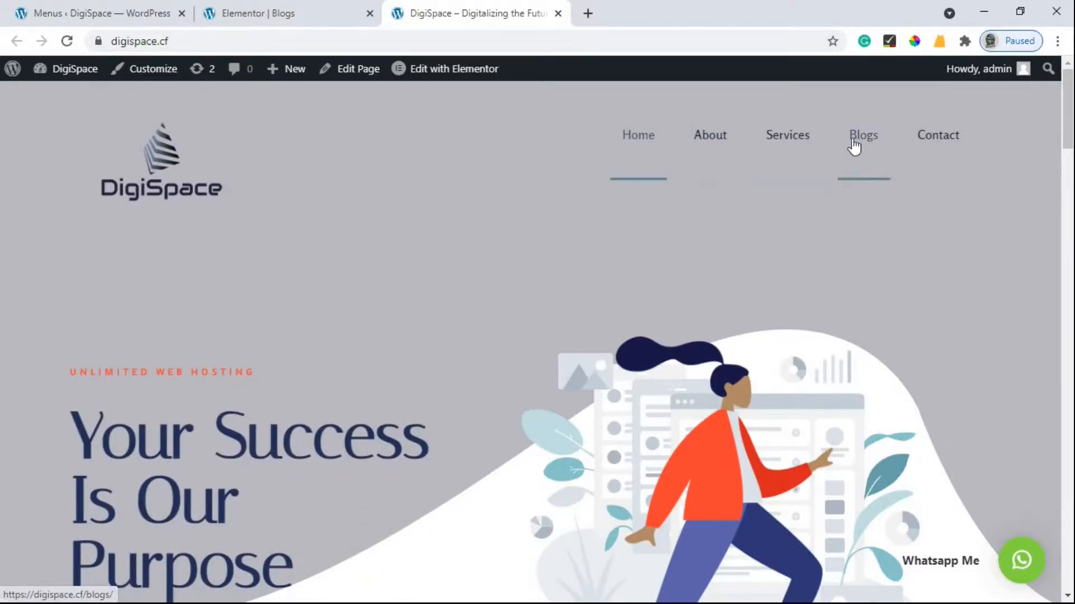
pyautogui.click(862, 142)
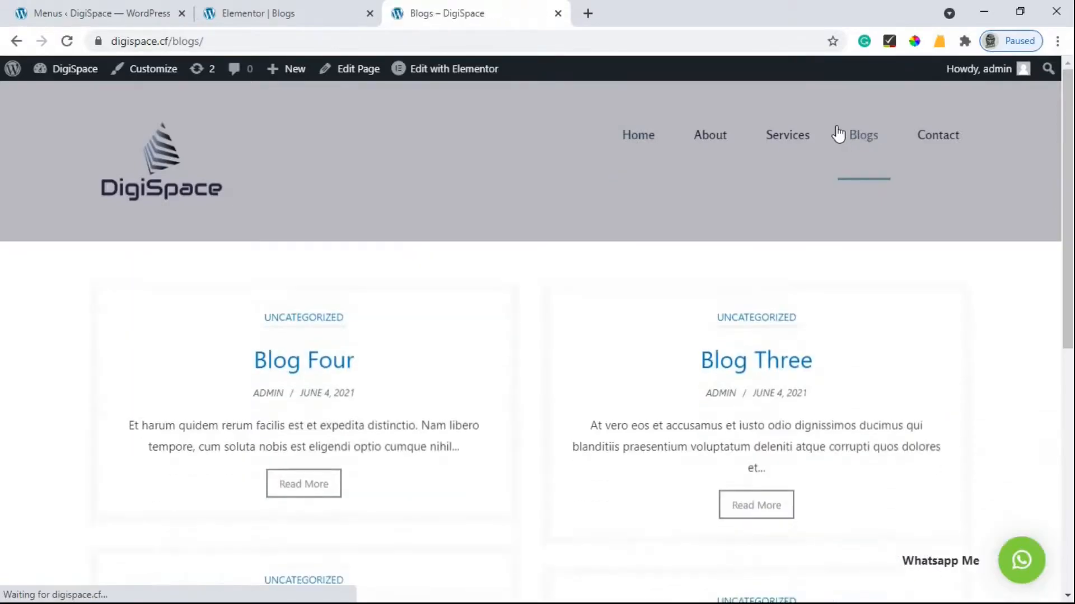
pyautogui.scroll(-5, 538, 301)
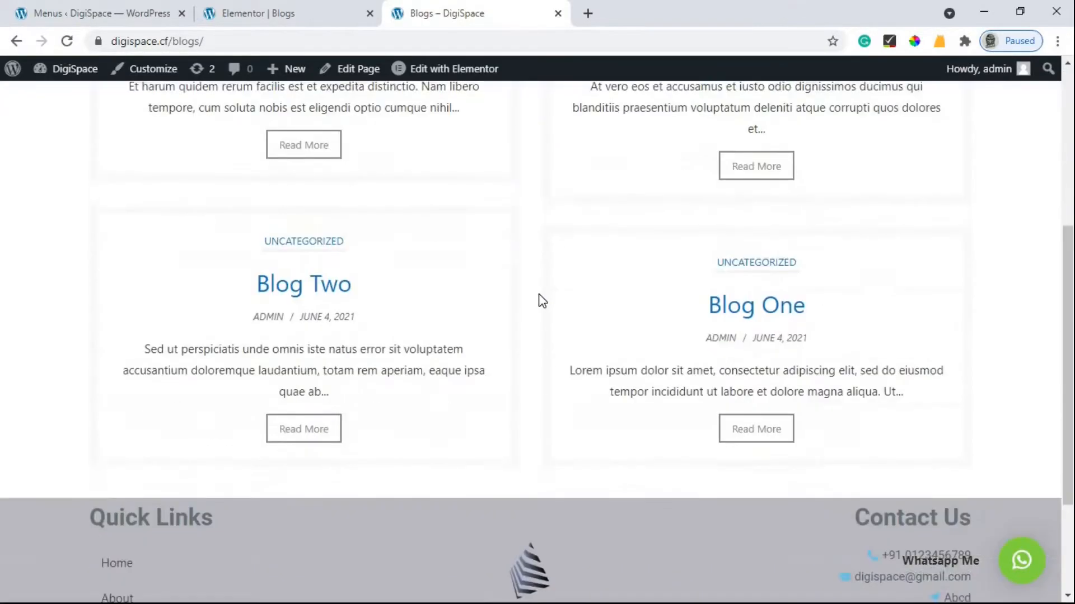
pyautogui.scroll(6, 280, 283)
pyautogui.scroll(-4, 336, 258)
pyautogui.scroll(2, 309, 305)
# - Open the full Blog Four post from its excerpt, look through it and return to the Blogs page
pyautogui.click(312, 305)
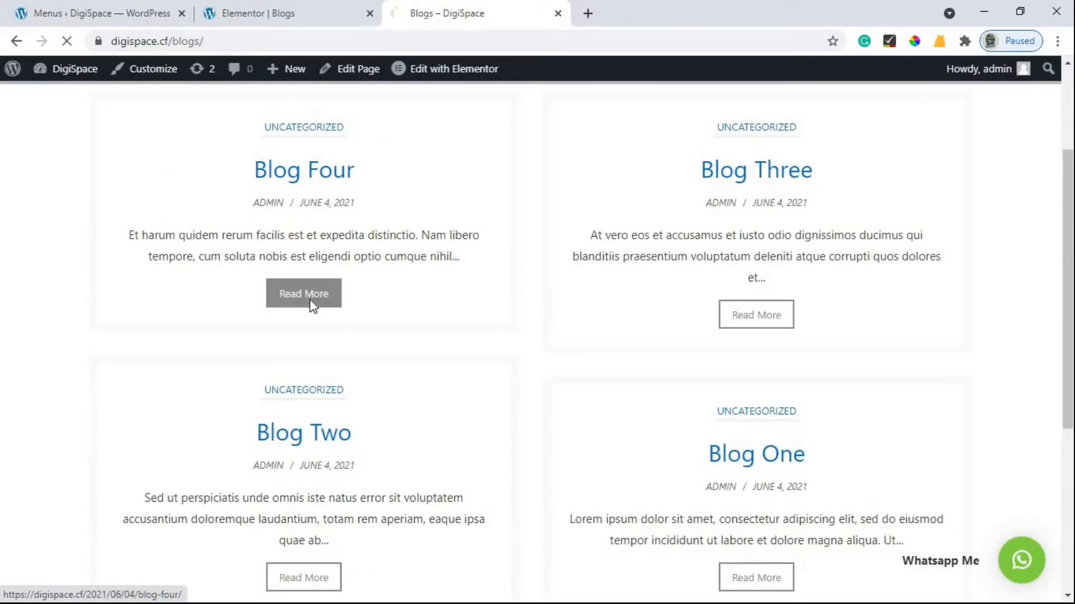
pyautogui.scroll(-4, 391, 273)
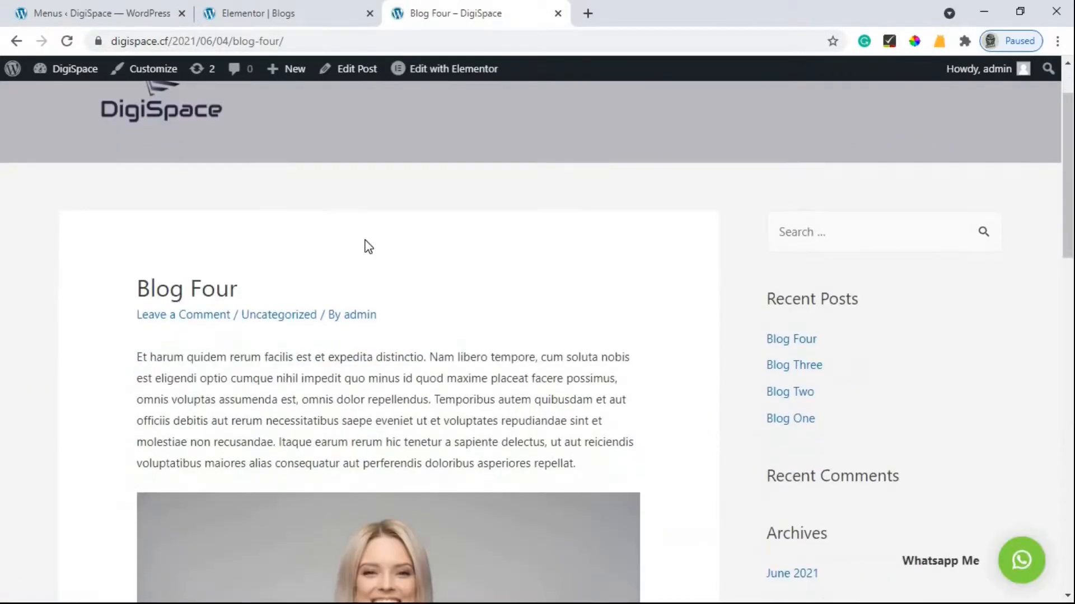
pyautogui.scroll(-8, 544, 240)
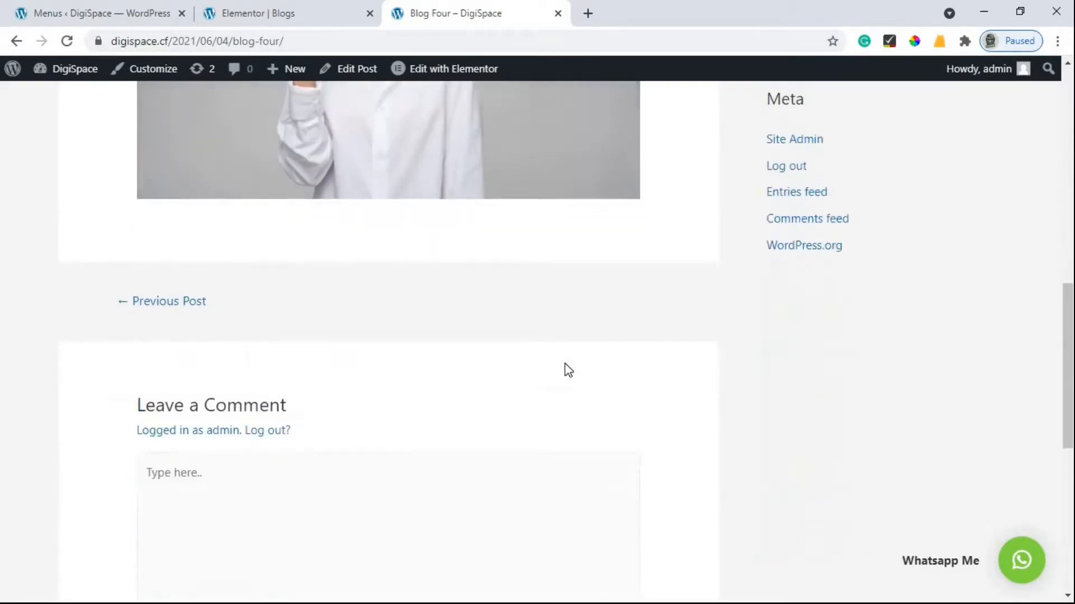
pyautogui.scroll(5, 566, 367)
pyautogui.scroll(7, 384, 355)
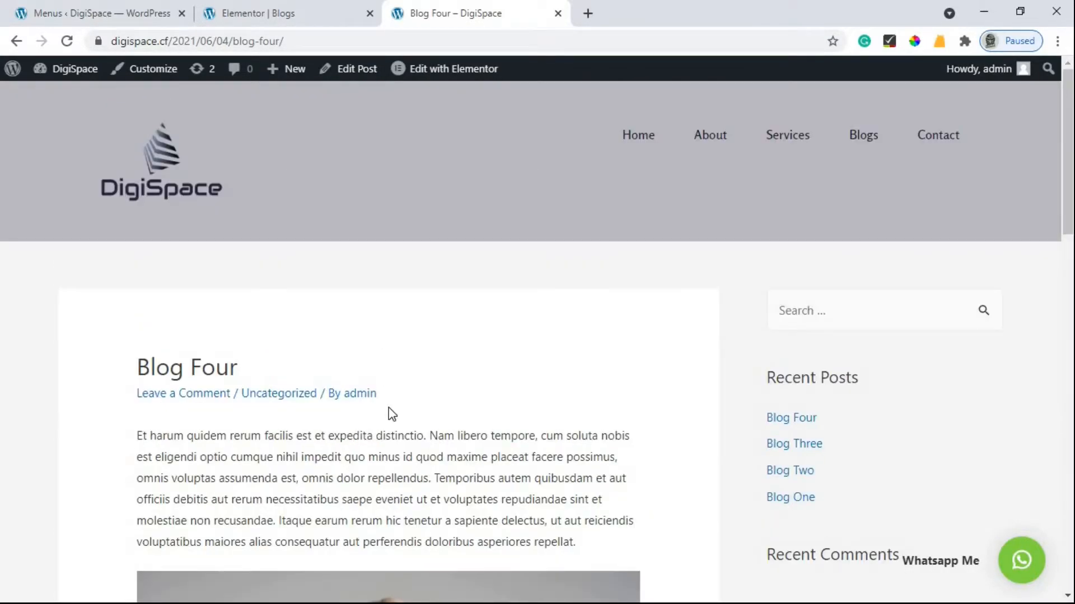
pyautogui.click(15, 45)
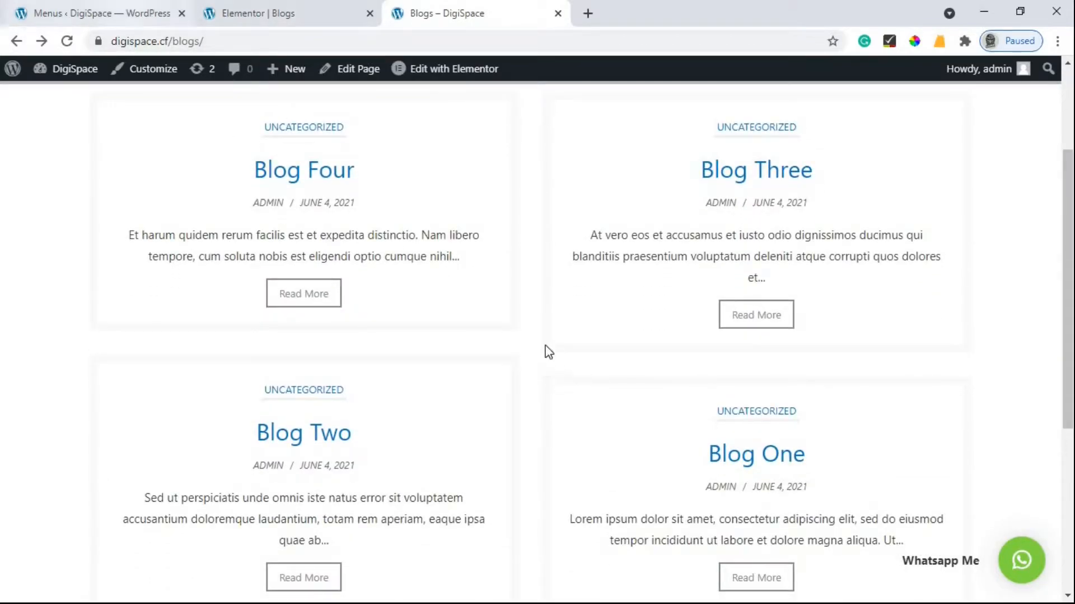
pyautogui.scroll(3, 466, 270)
# - Create a new post in the WordPress admin titled "Blog Five" with the paragraph text "abscobASPci[ASCOADV"
pyautogui.click(66, 12)
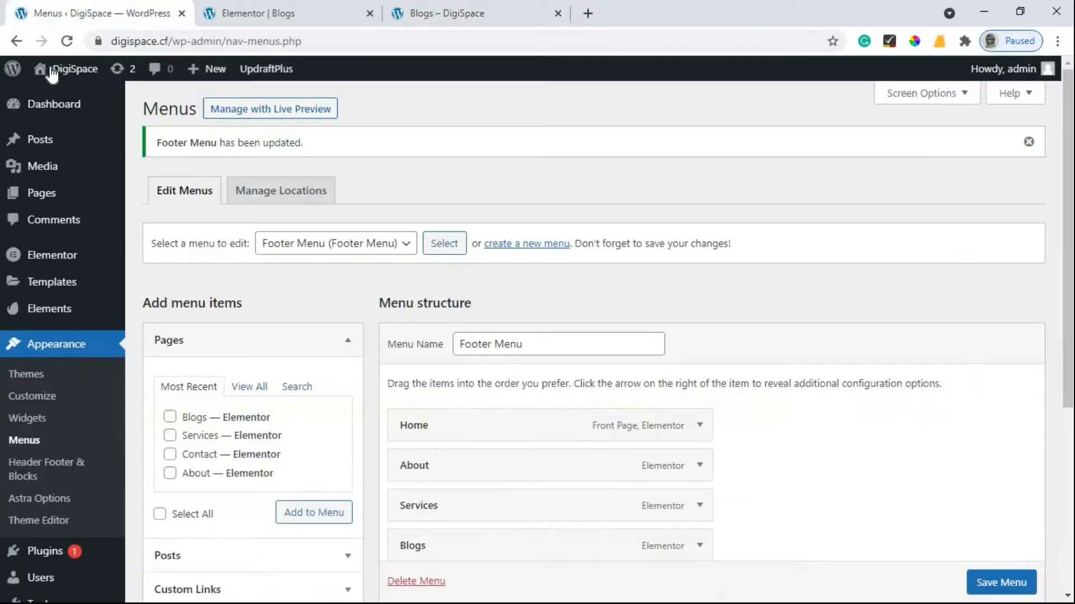
pyautogui.moveTo(25, 144)
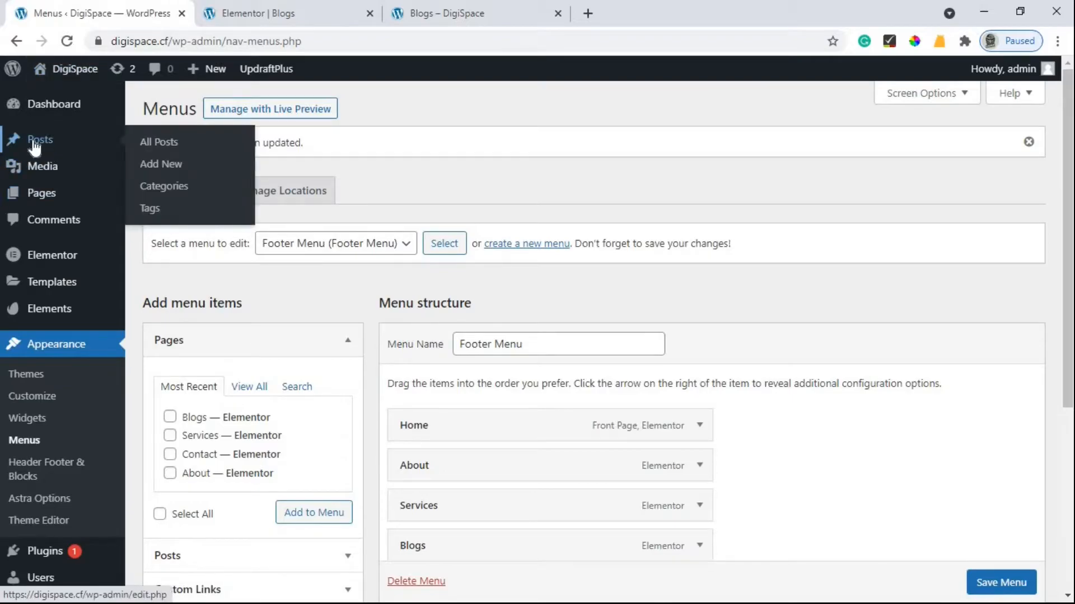
pyautogui.click(164, 168)
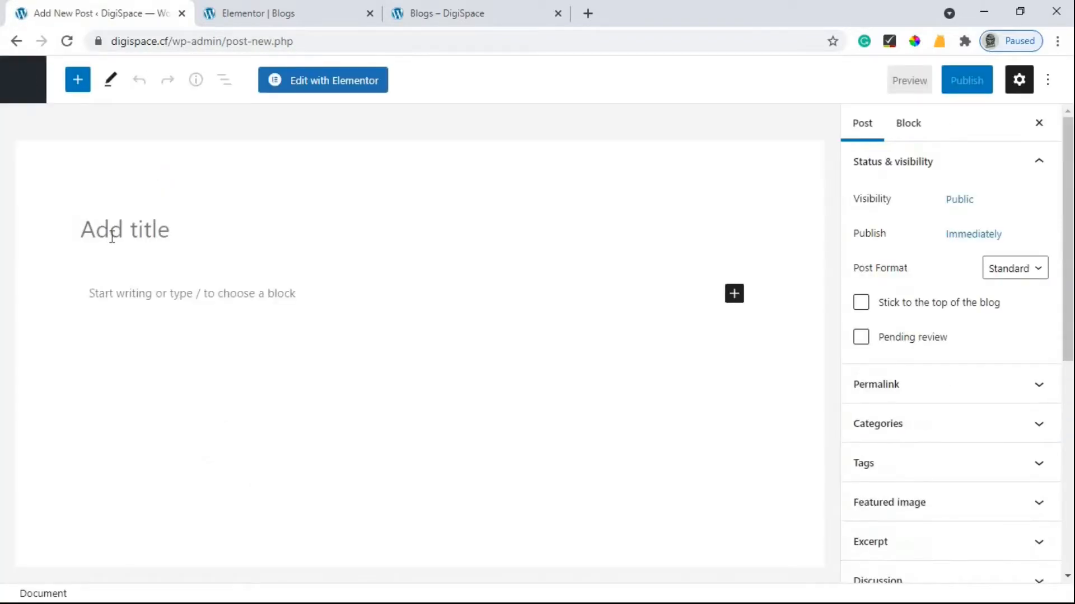
pyautogui.write('Blog ')
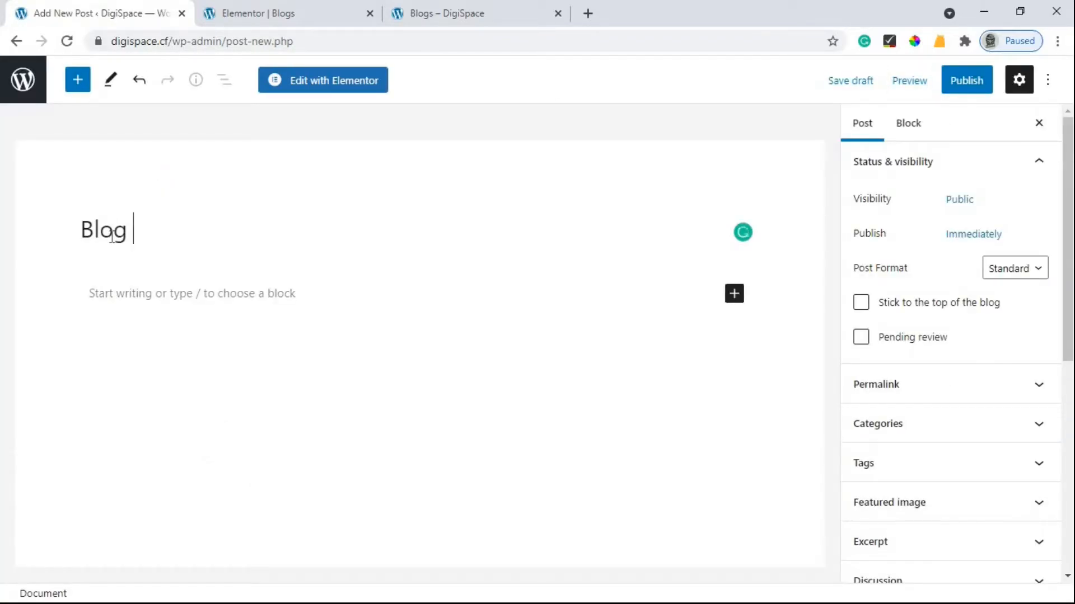
pyautogui.write('Fib')
pyautogui.press('BackSpace')
pyautogui.write('ve')
pyautogui.click(178, 291)
pyautogui.write('abscobASPci[ASCOADV')
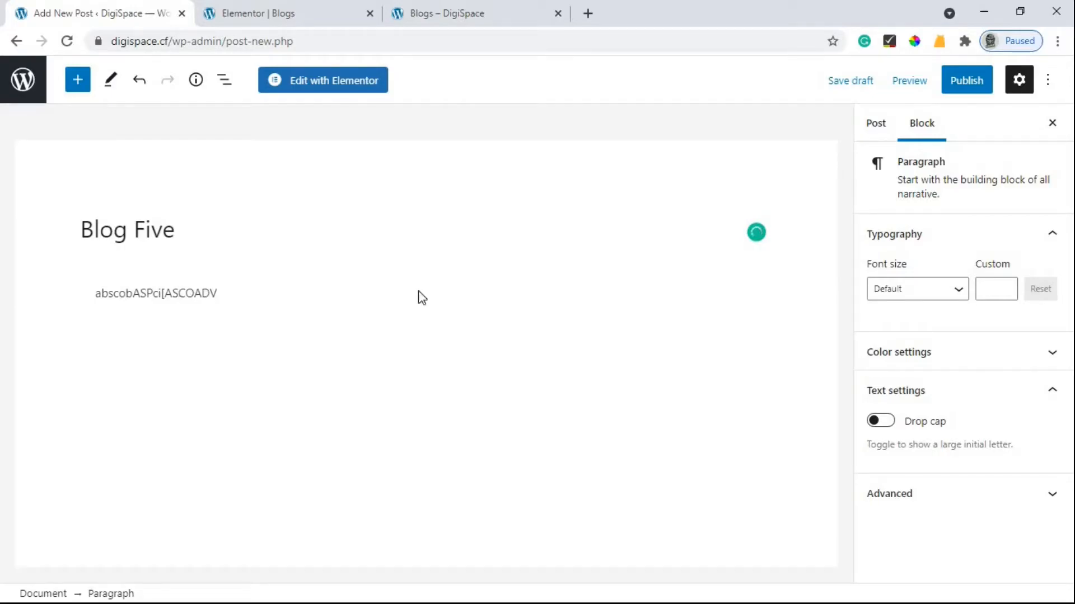
pyautogui.press('Return')
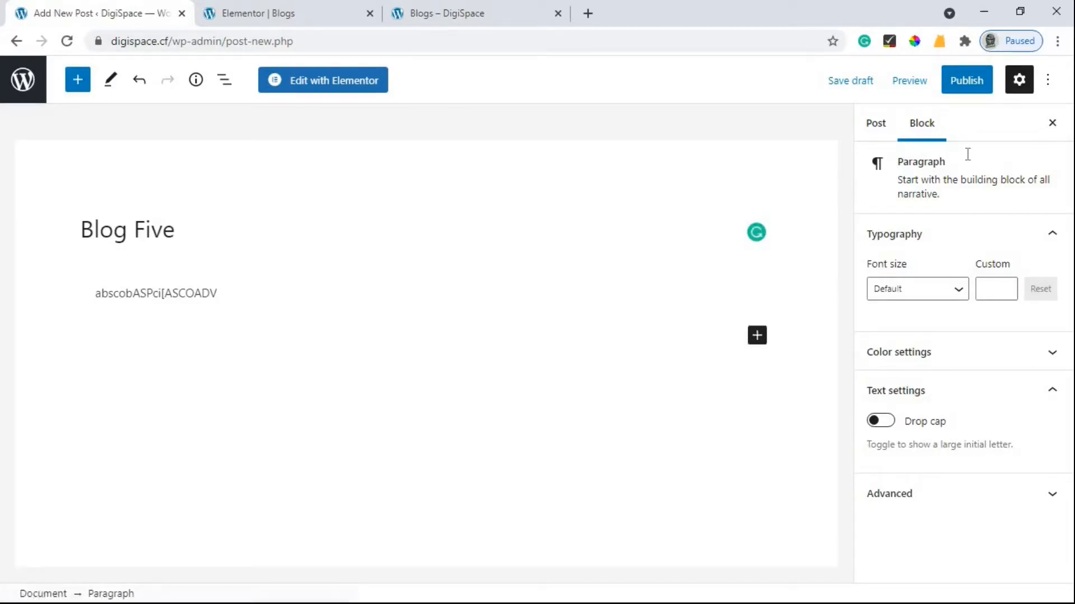
# - Insert an Image block with the media library photo of the curly-haired woman in a white jacket, and publish the post
pyautogui.click(757, 336)
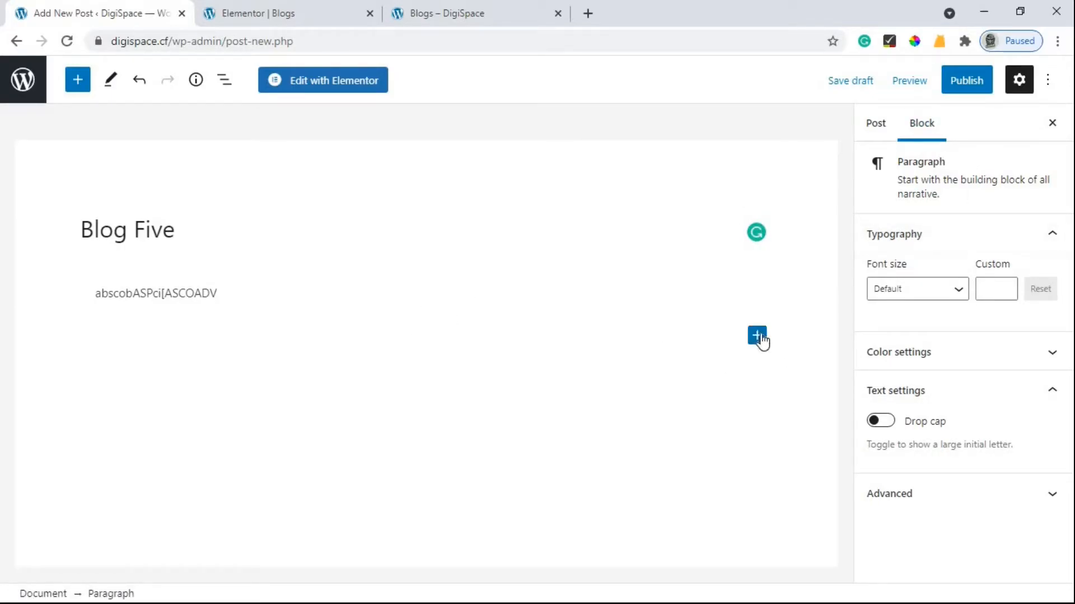
pyautogui.click(875, 165)
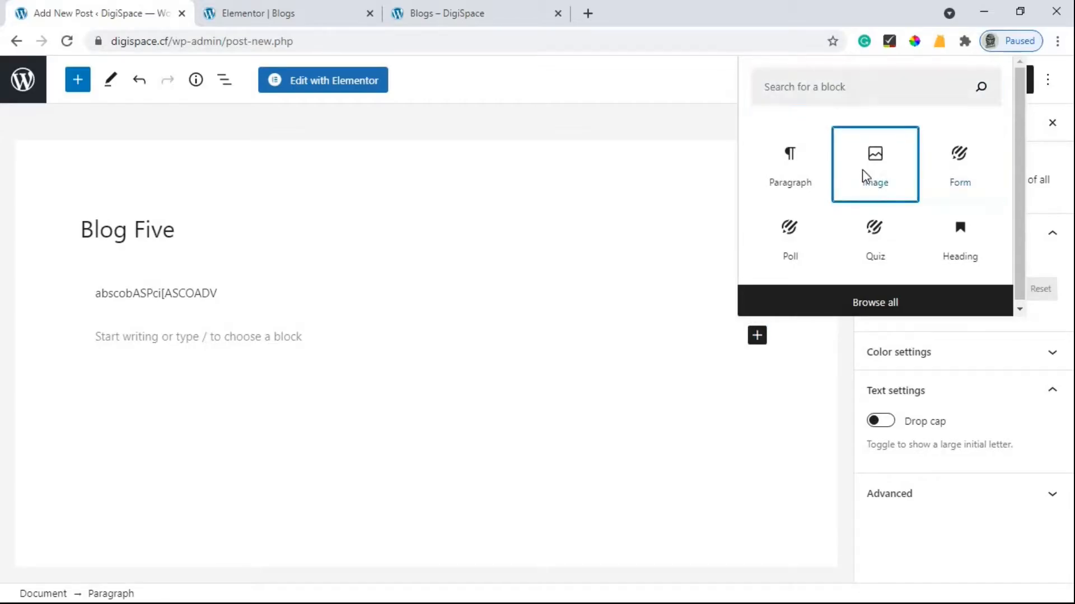
pyautogui.click(208, 436)
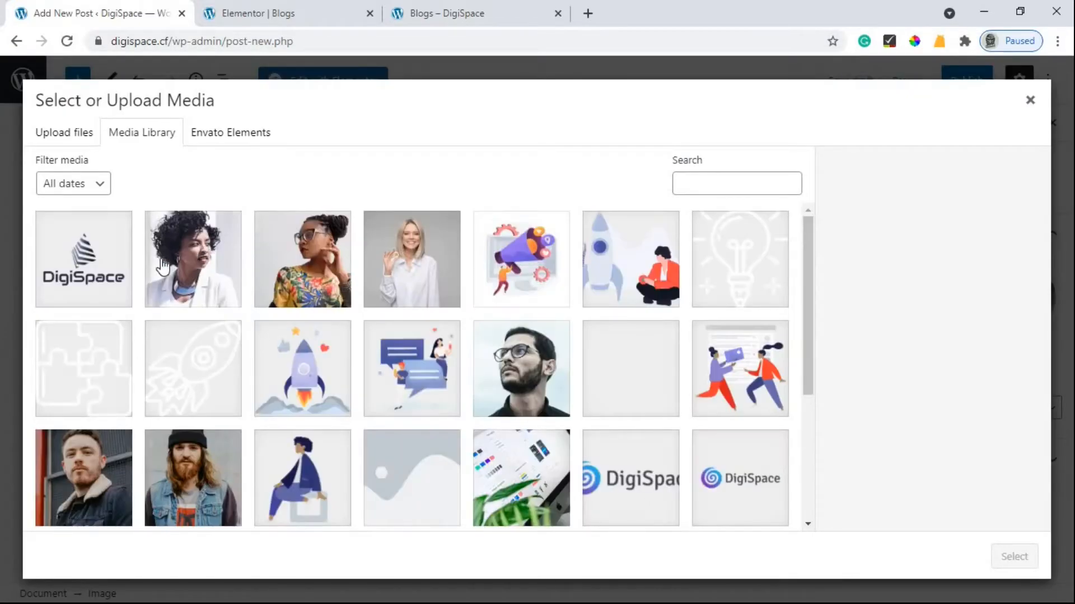
pyautogui.click(187, 263)
pyautogui.click(1013, 556)
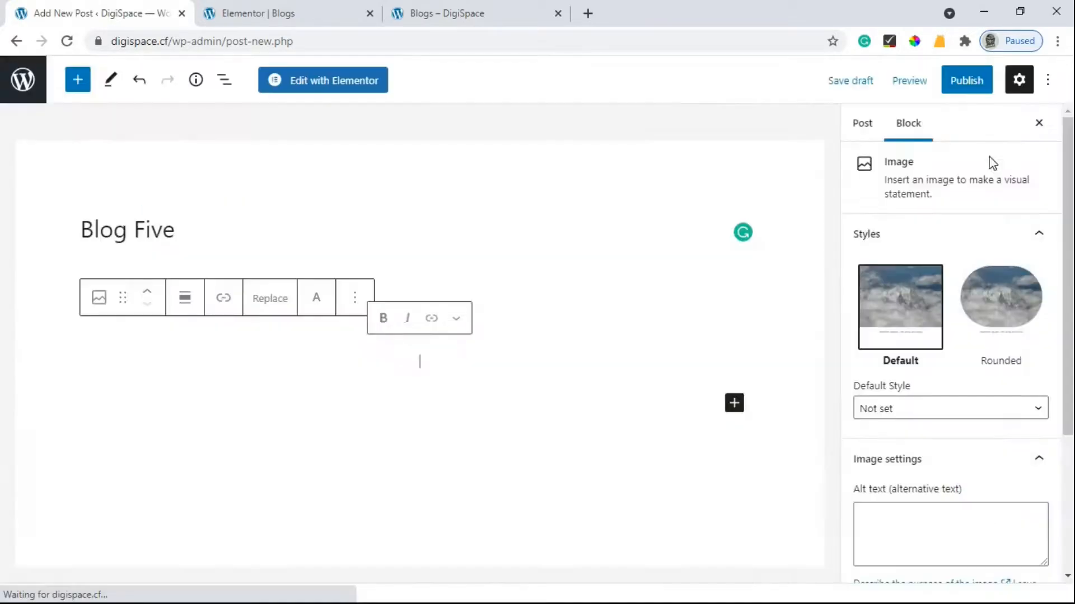
pyautogui.click(966, 76)
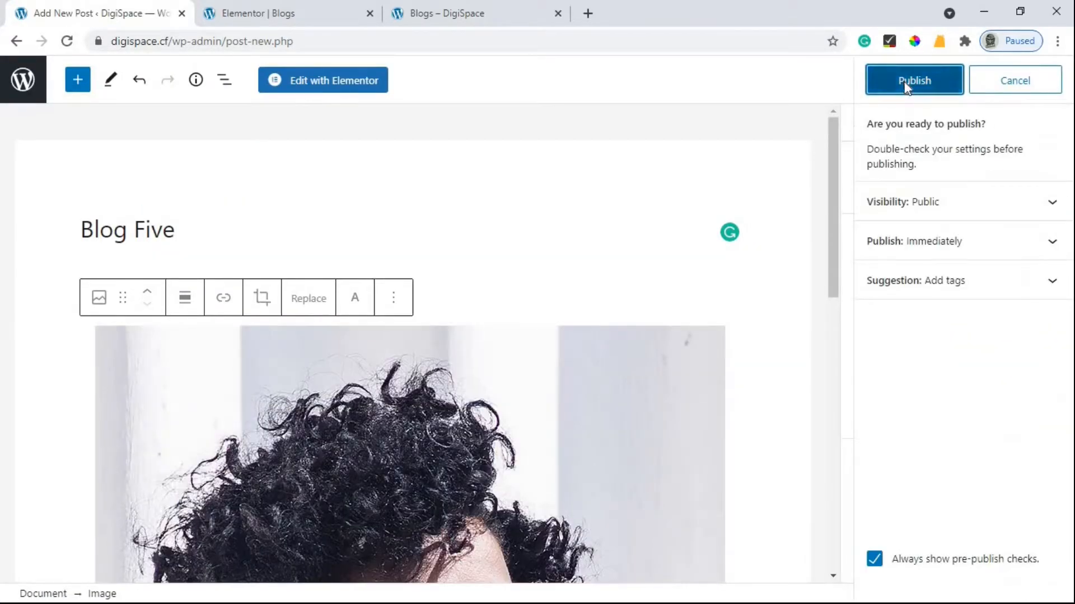
pyautogui.click(904, 82)
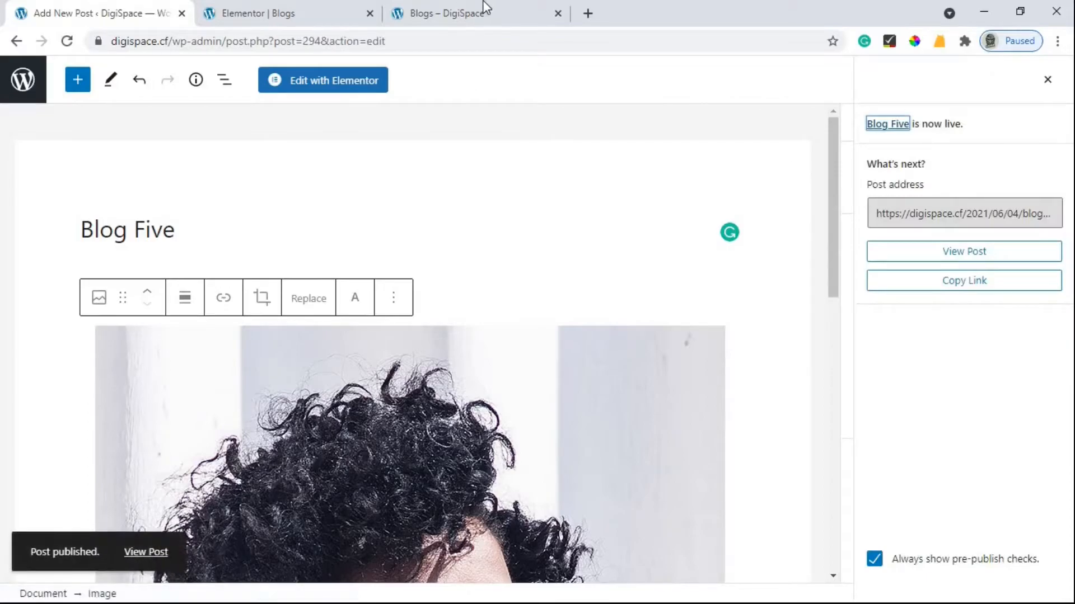
# - Reload the live Blogs page and check its post listing for Blog Five
pyautogui.click(448, 13)
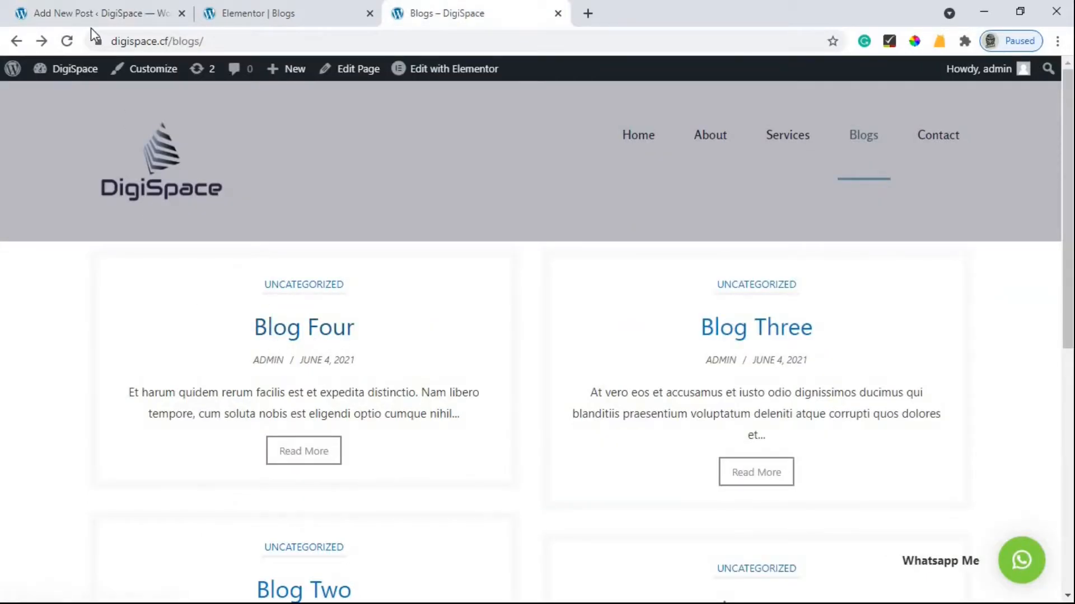
pyautogui.click(67, 43)
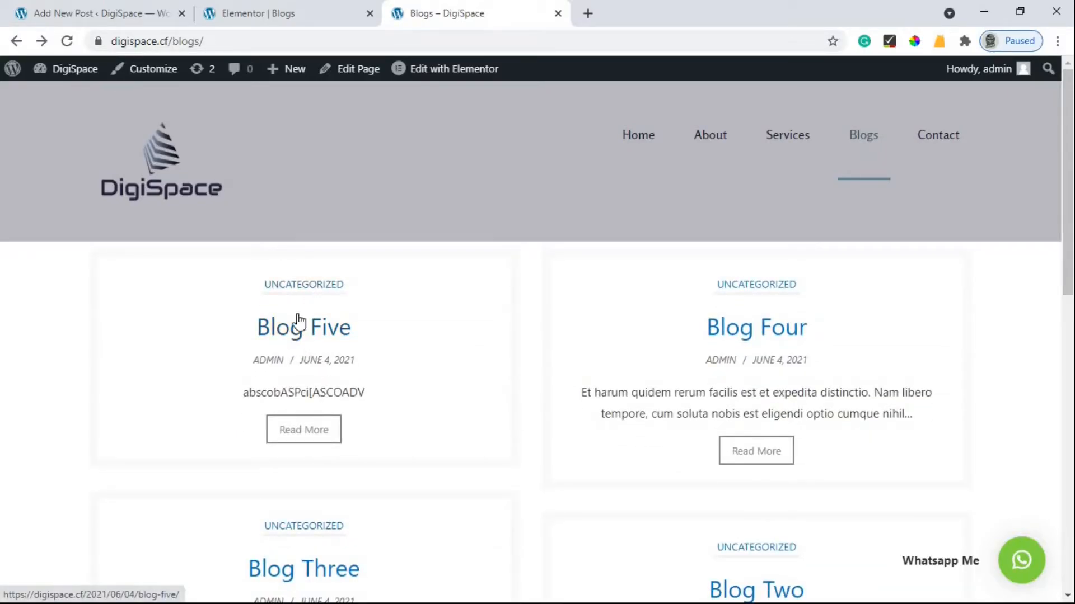
pyautogui.scroll(-8, 297, 322)
pyautogui.scroll(8, 303, 296)
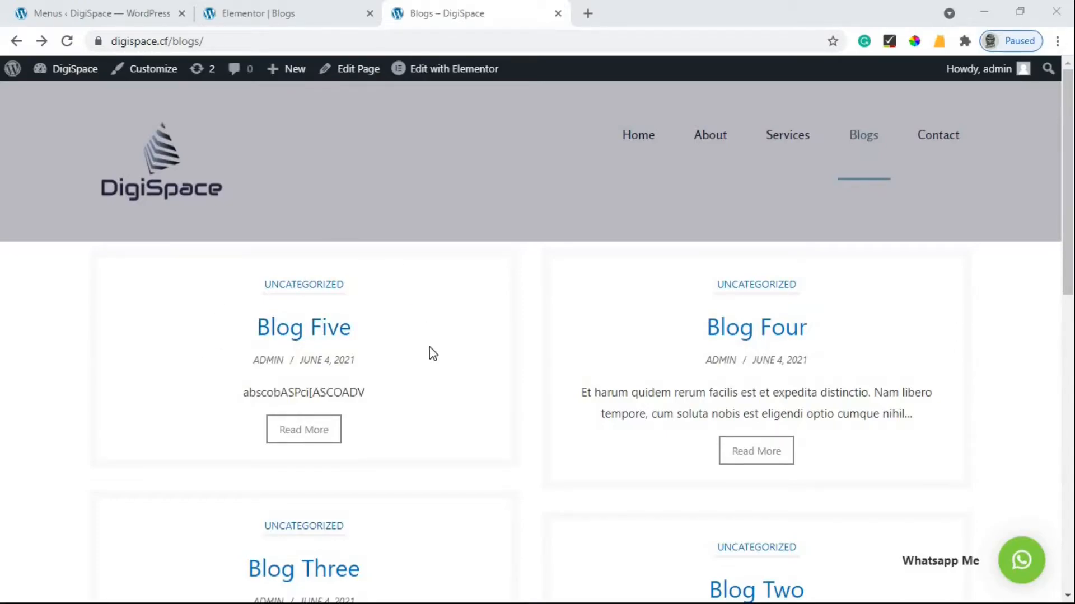
# - Look through the post cards on the live Blogs page for their missing images
pyautogui.scroll(-3, 403, 330)
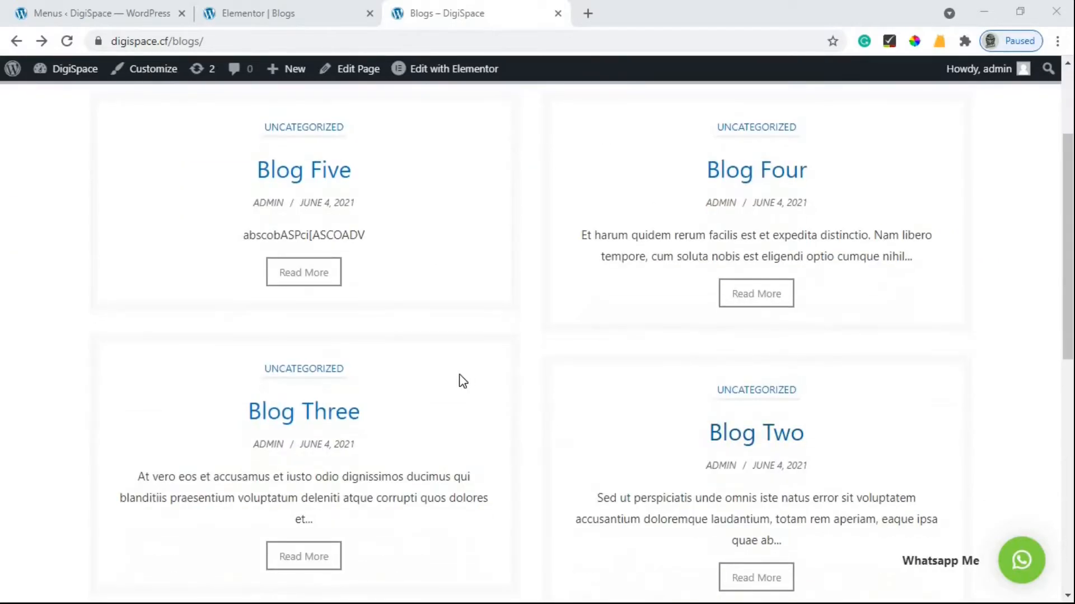
pyautogui.scroll(-2, 463, 379)
pyautogui.scroll(3, 461, 378)
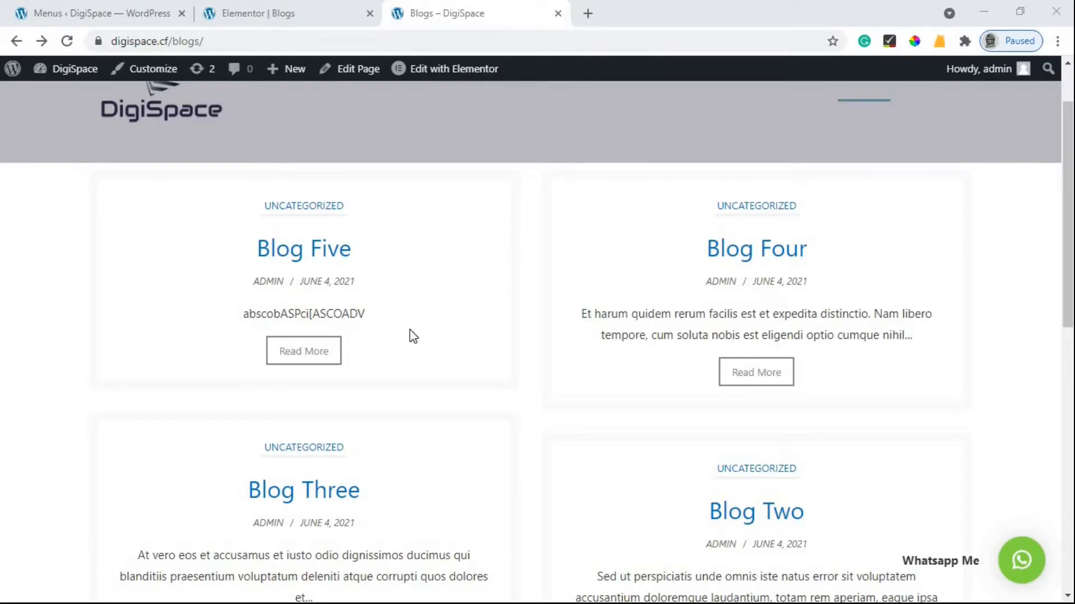
# - Open the list of all posts in a new browser tab and open Blog One for editing
pyautogui.click(290, 9)
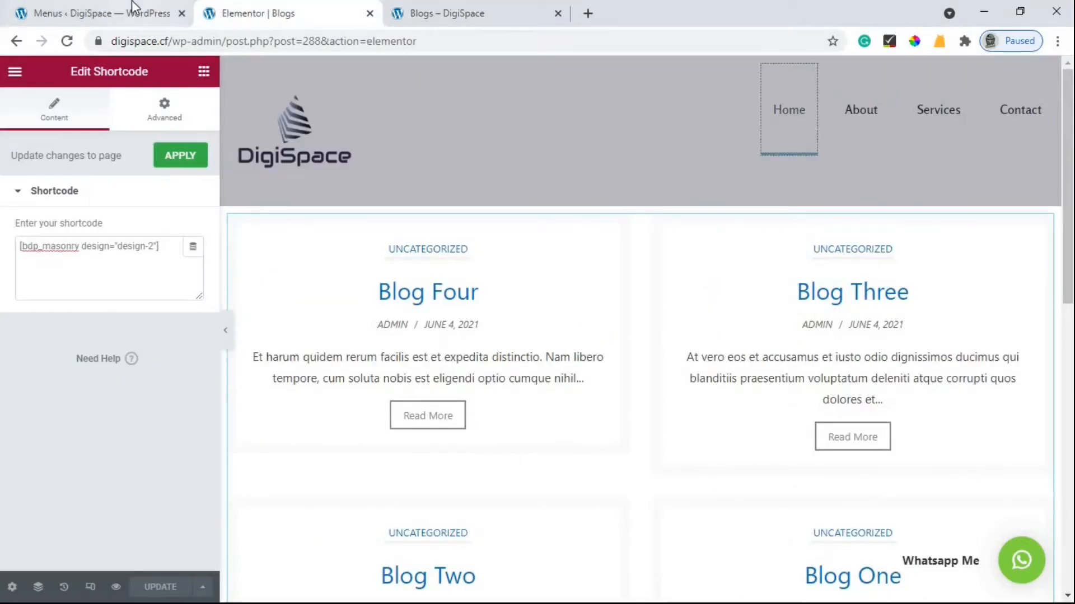
pyautogui.click(133, 8)
pyautogui.moveTo(43, 144)
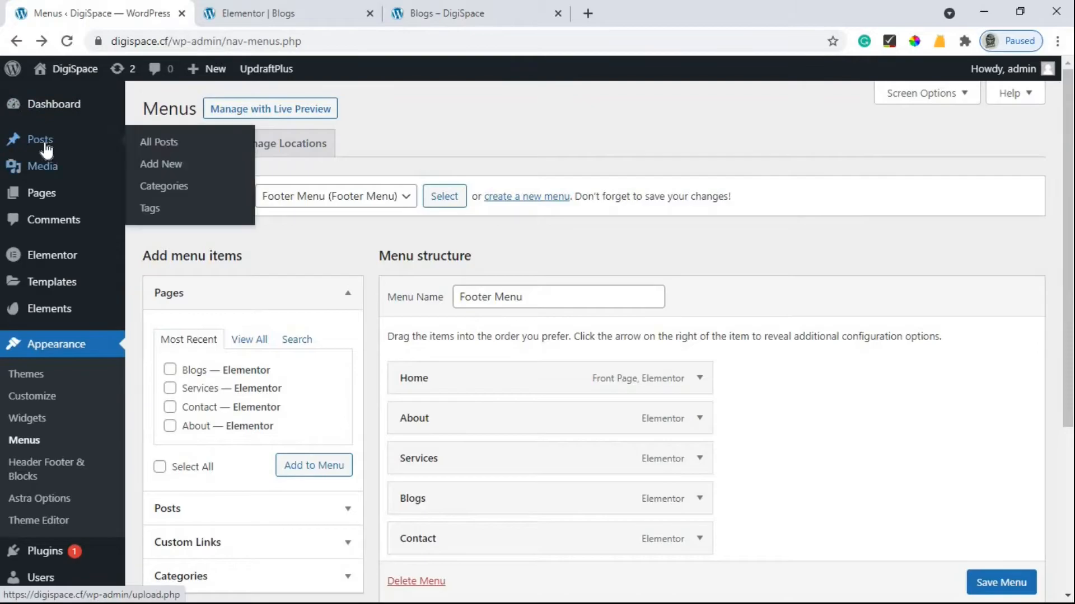
pyautogui.rightClick(163, 142)
pyautogui.click(268, 159)
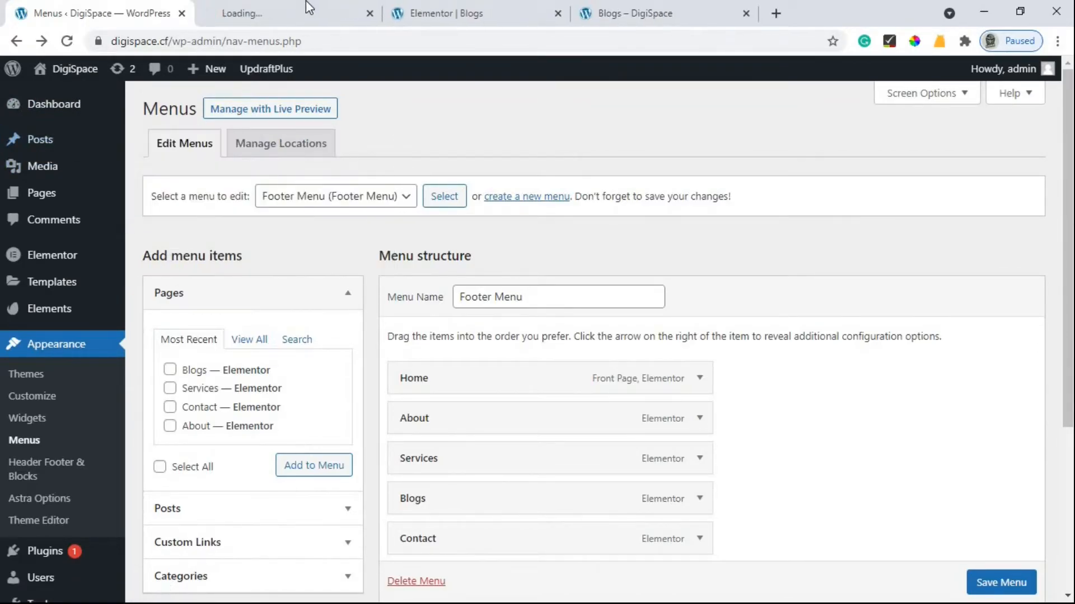
pyautogui.click(306, 2)
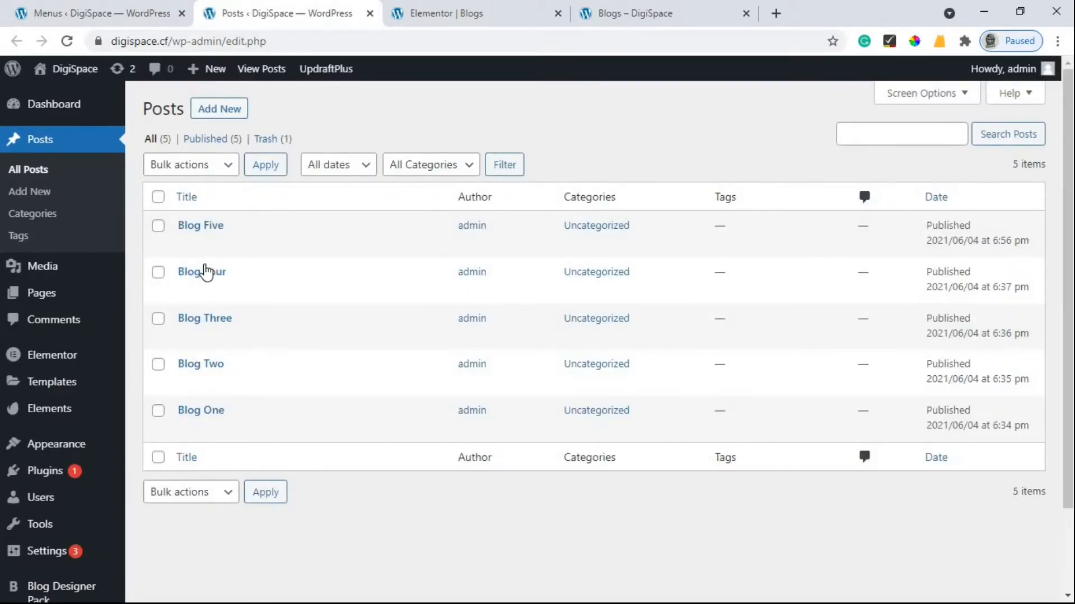
pyautogui.moveTo(192, 434)
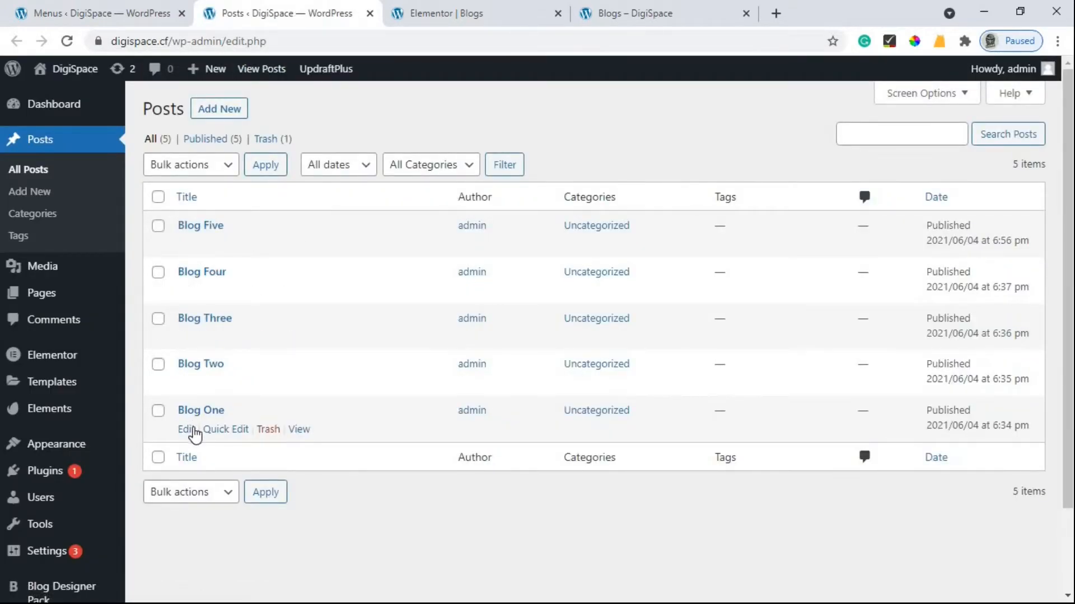
pyautogui.click(186, 430)
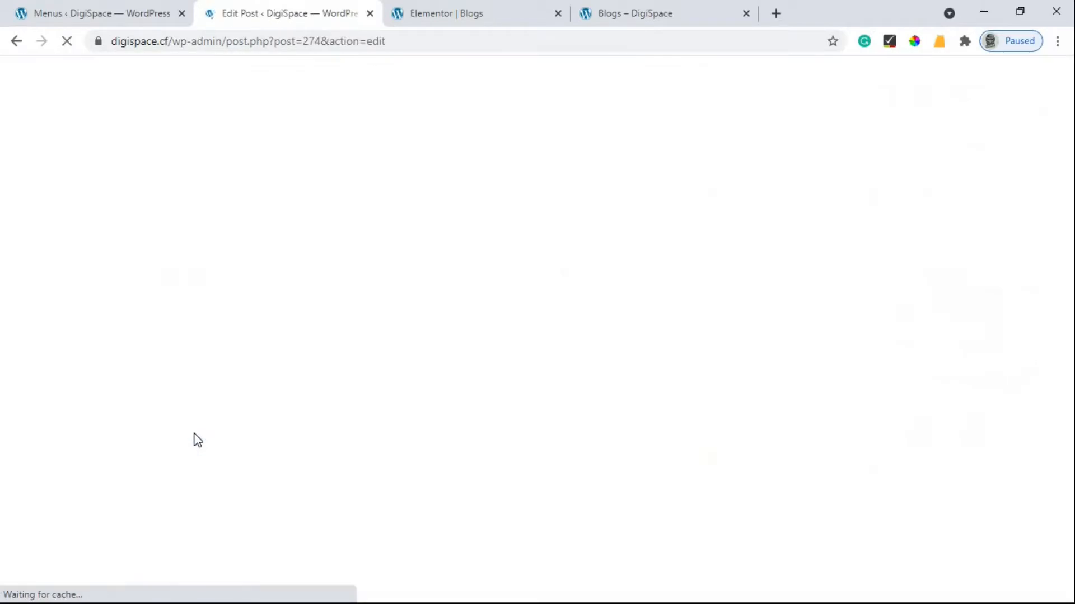
# - Examine the image block in Blog One's content and the Featured image section of its post settings
pyautogui.scroll(-2, 202, 437)
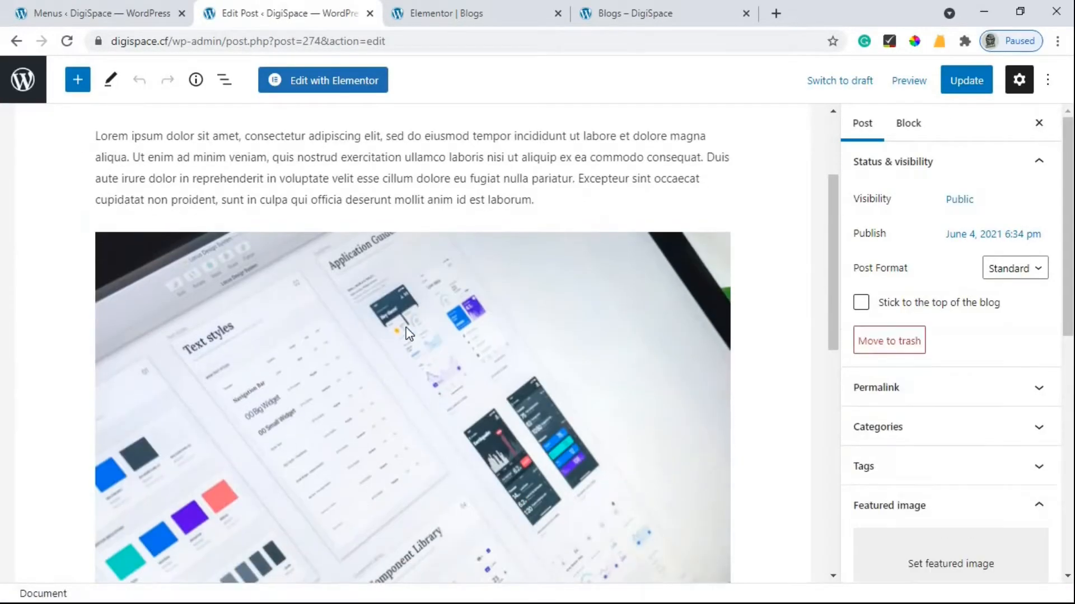
pyautogui.scroll(-1, 382, 297)
pyautogui.click(394, 320)
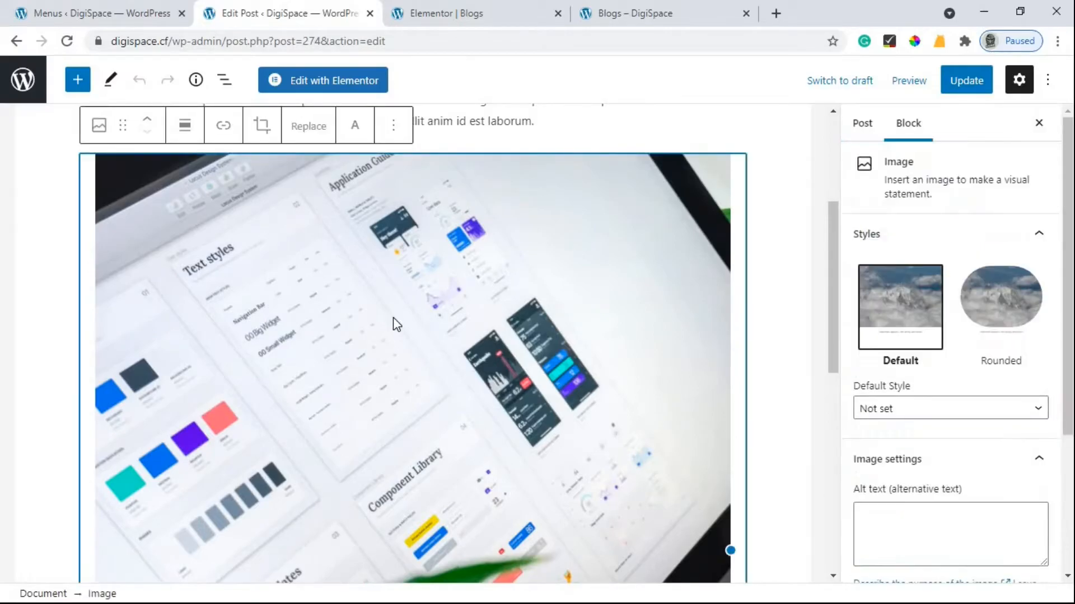
pyautogui.scroll(-4, 985, 314)
pyautogui.scroll(5, 962, 168)
pyautogui.click(870, 129)
pyautogui.scroll(-1, 881, 307)
pyautogui.scroll(1, 895, 350)
pyautogui.scroll(-1, 914, 357)
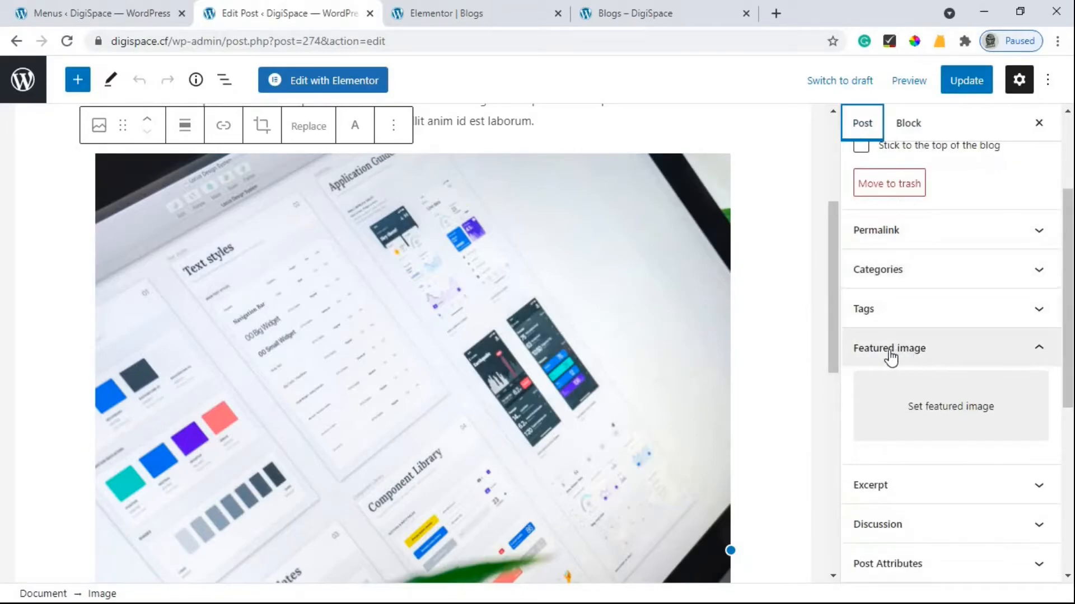
pyautogui.click(898, 353)
pyautogui.click(899, 353)
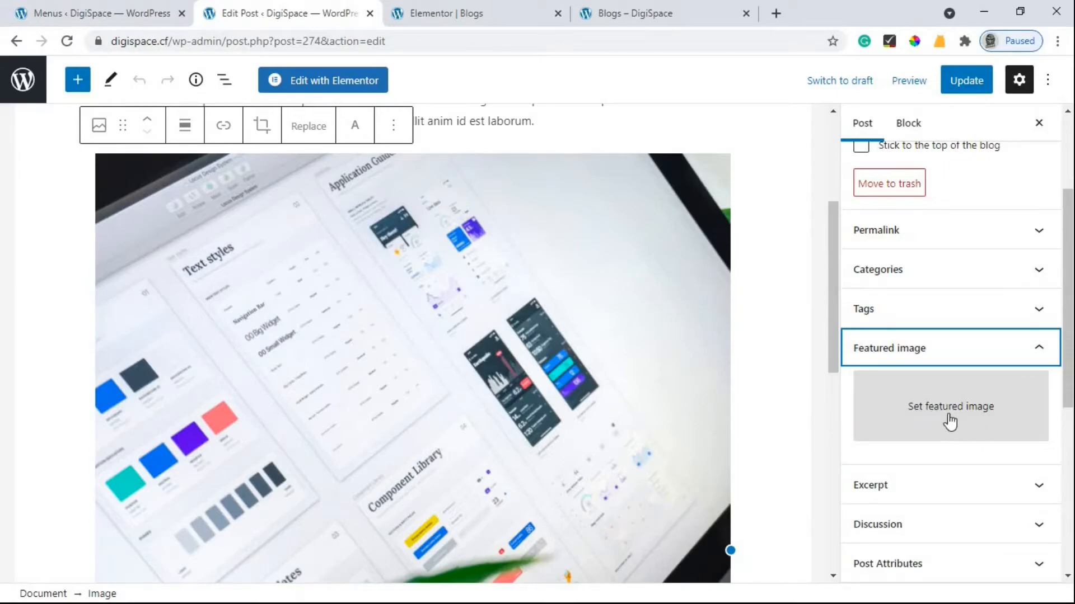
# - Set the media library photo of the design screen with green leaves as Blog One's featured image and update the post
pyautogui.click(949, 418)
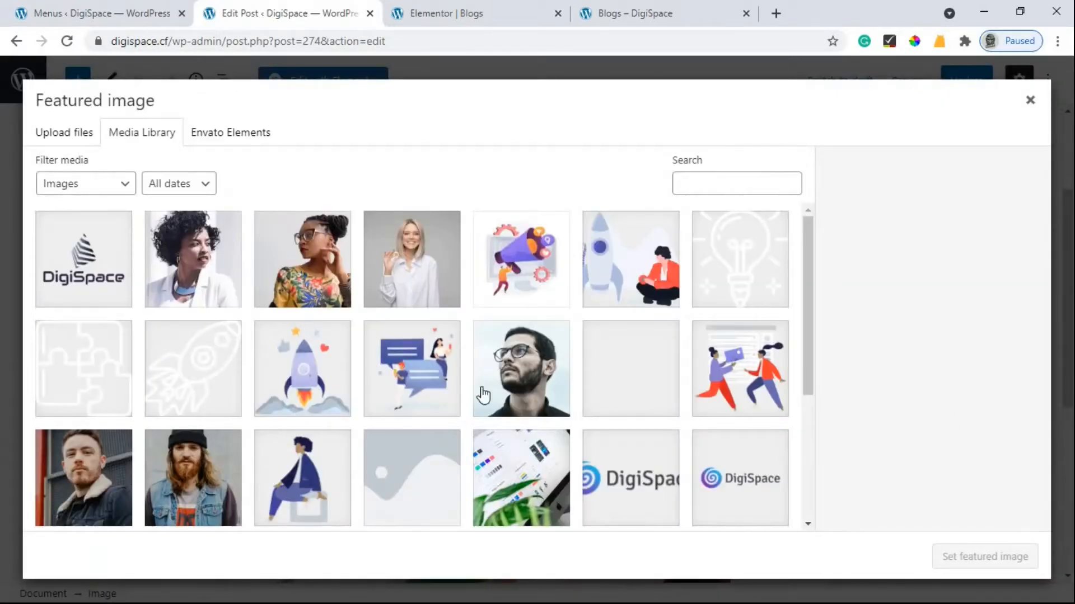
pyautogui.click(505, 466)
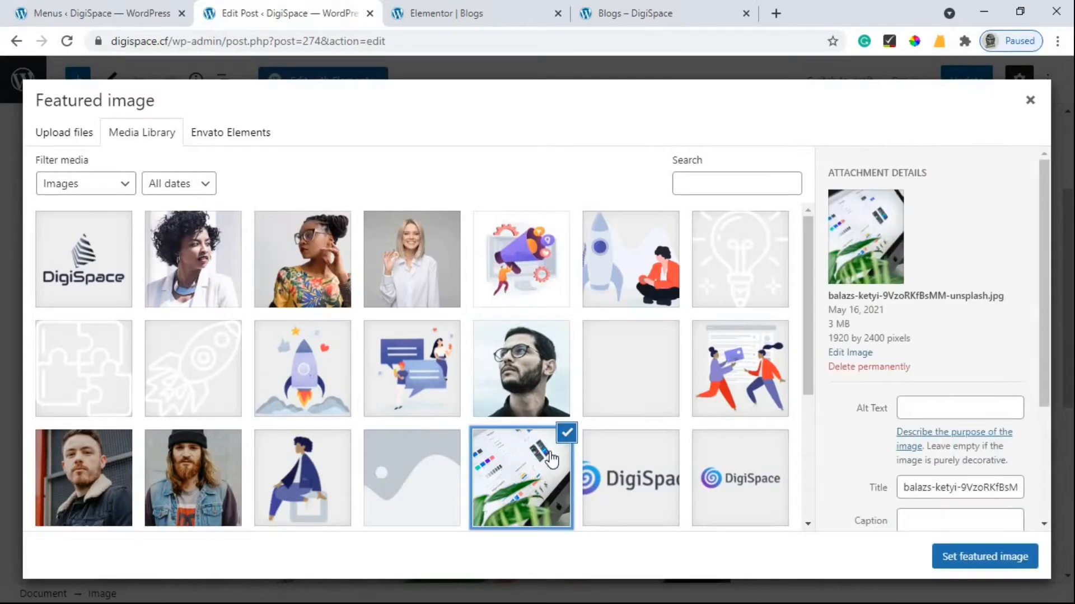
pyautogui.click(982, 560)
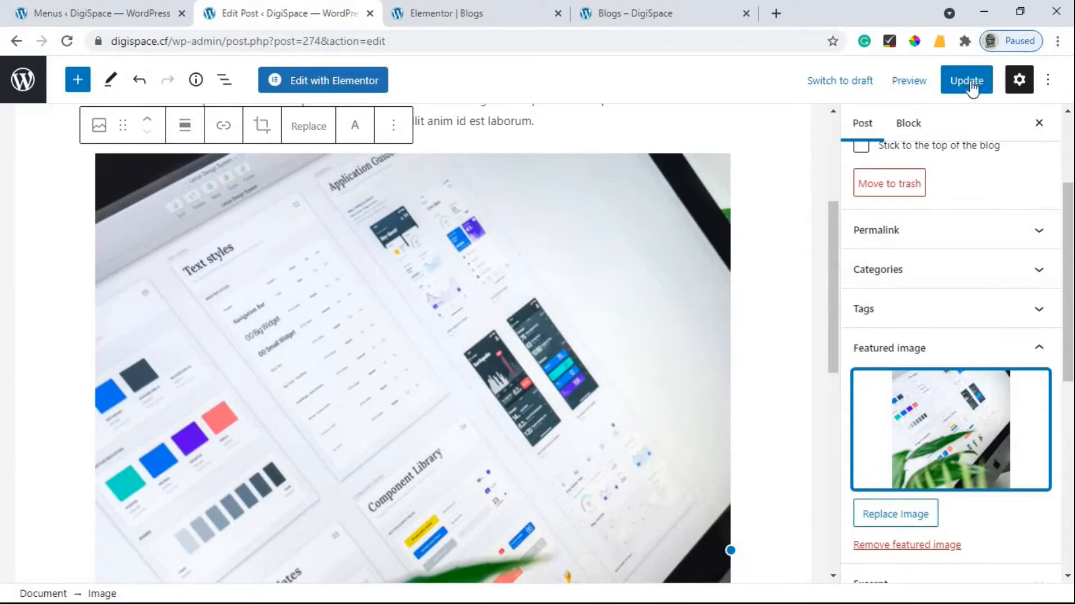
pyautogui.click(970, 81)
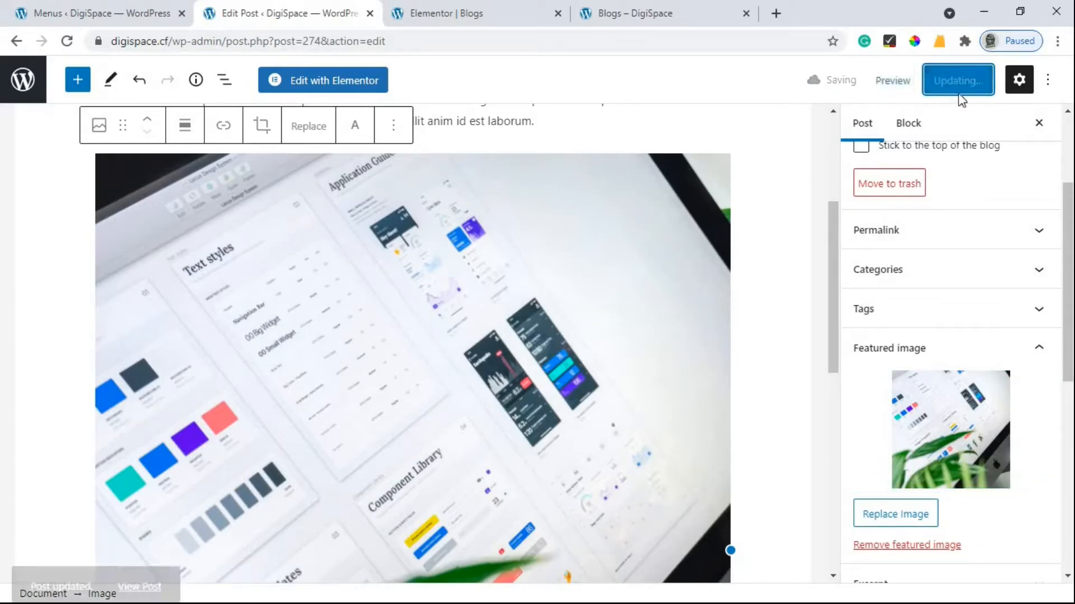
# - Reload the live Blogs page and check the Blog One card for its featured image
pyautogui.click(663, 12)
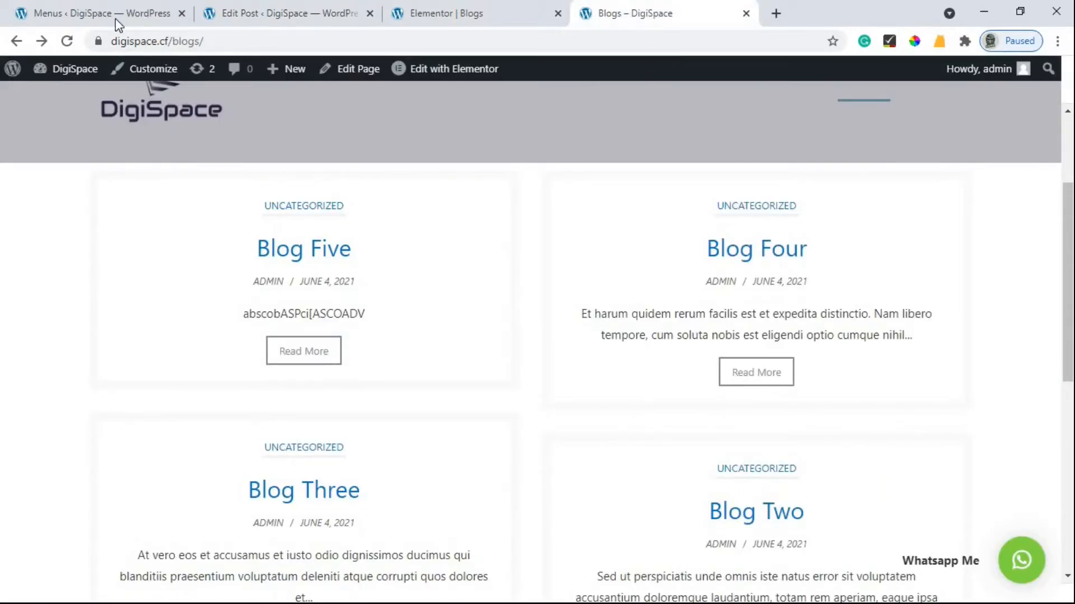
pyautogui.click(66, 42)
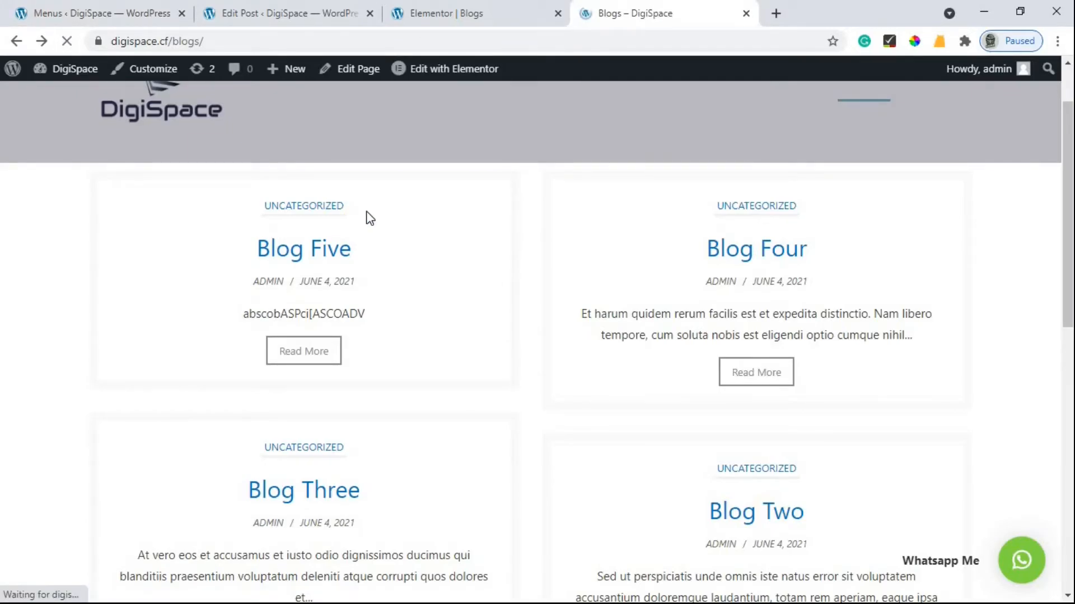
pyautogui.scroll(-9, 375, 219)
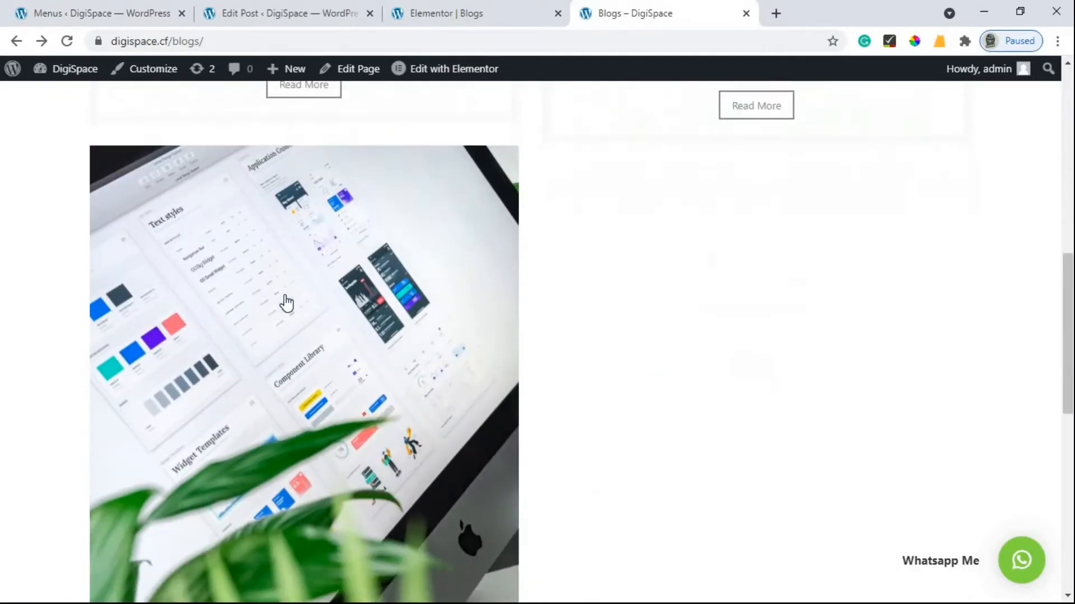
pyautogui.scroll(-4, 287, 302)
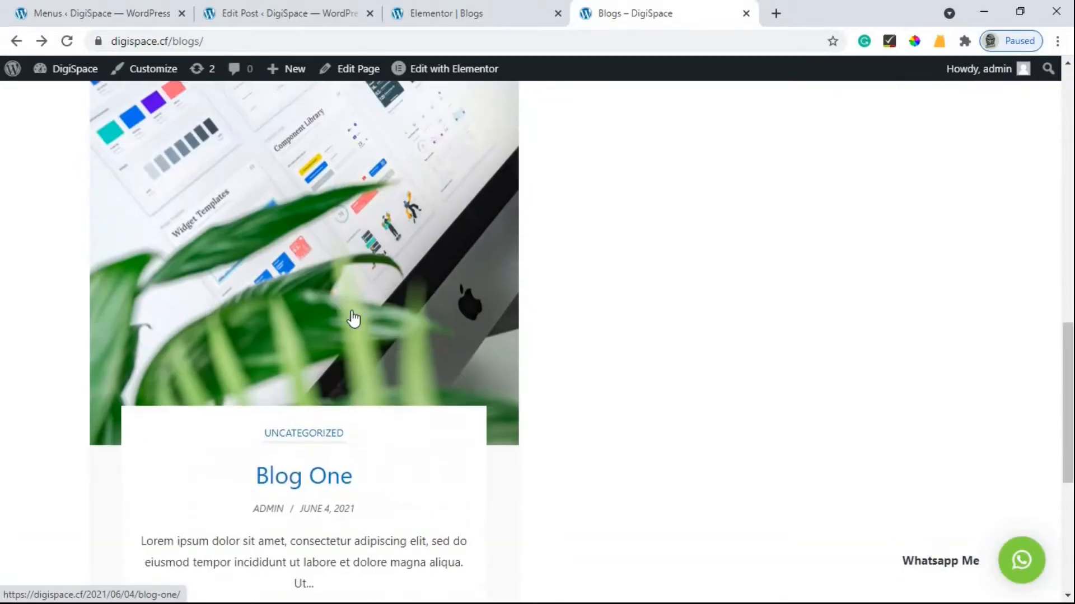
pyautogui.scroll(10, 353, 319)
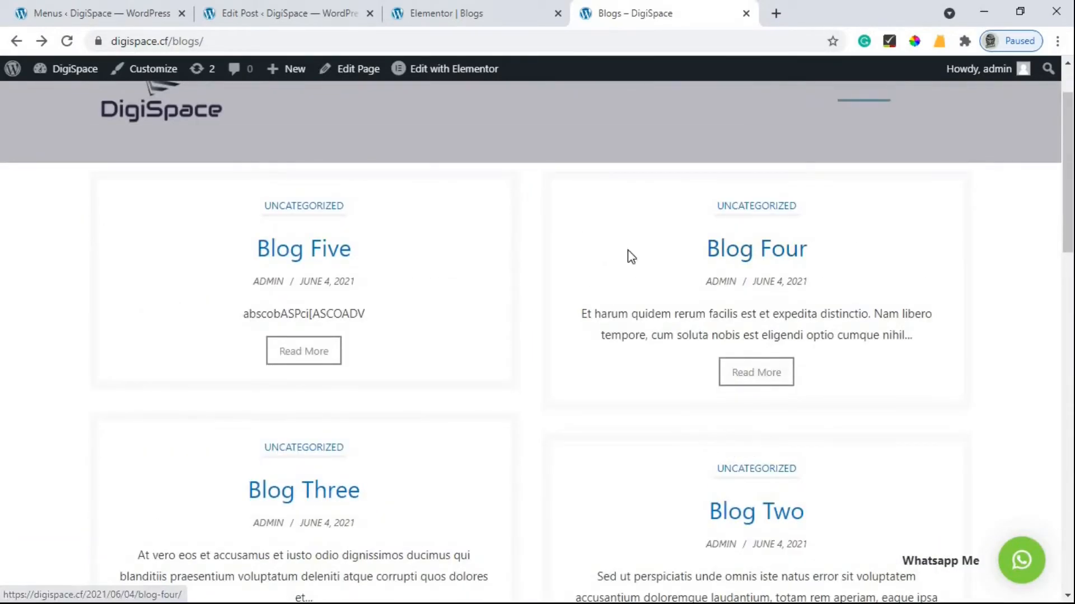
# - Return to the live Blogs page and look through all post cards with their featured images
pyautogui.click(486, 10)
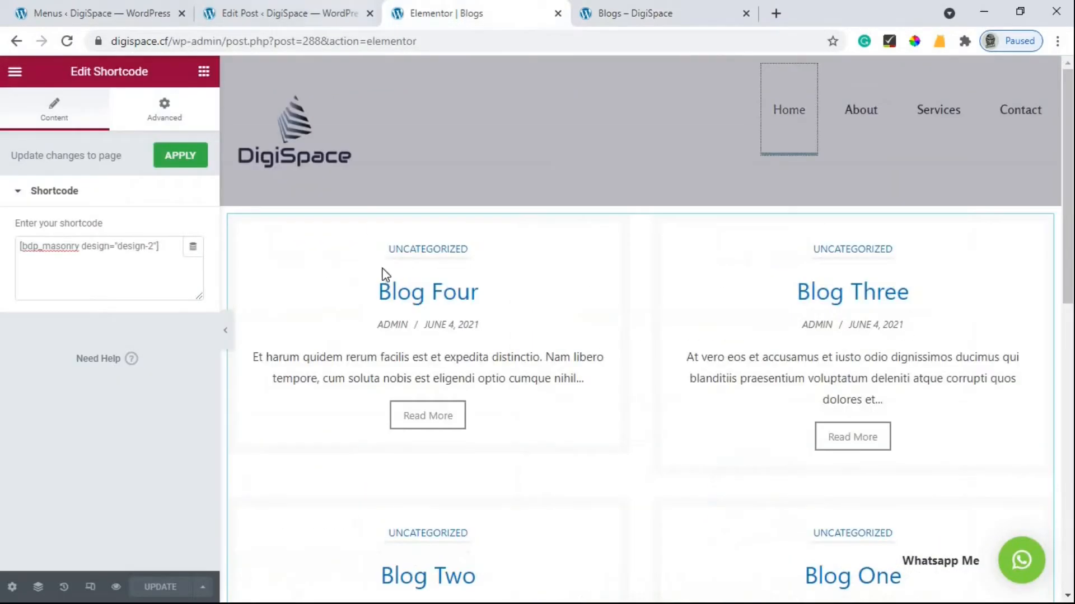
pyautogui.click(283, 13)
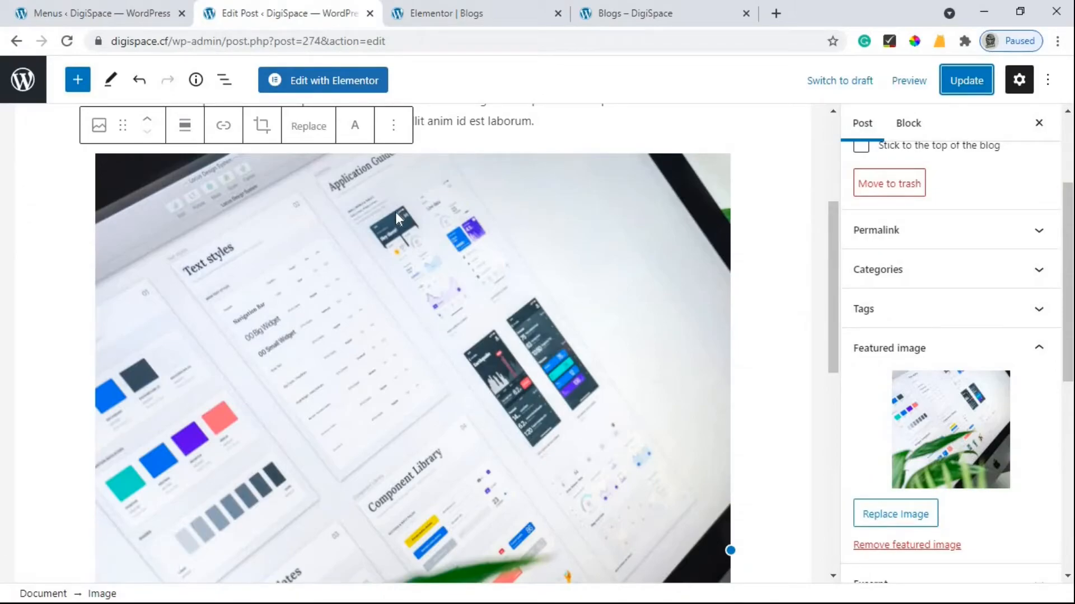
pyautogui.hotkey('ctrl', '4')
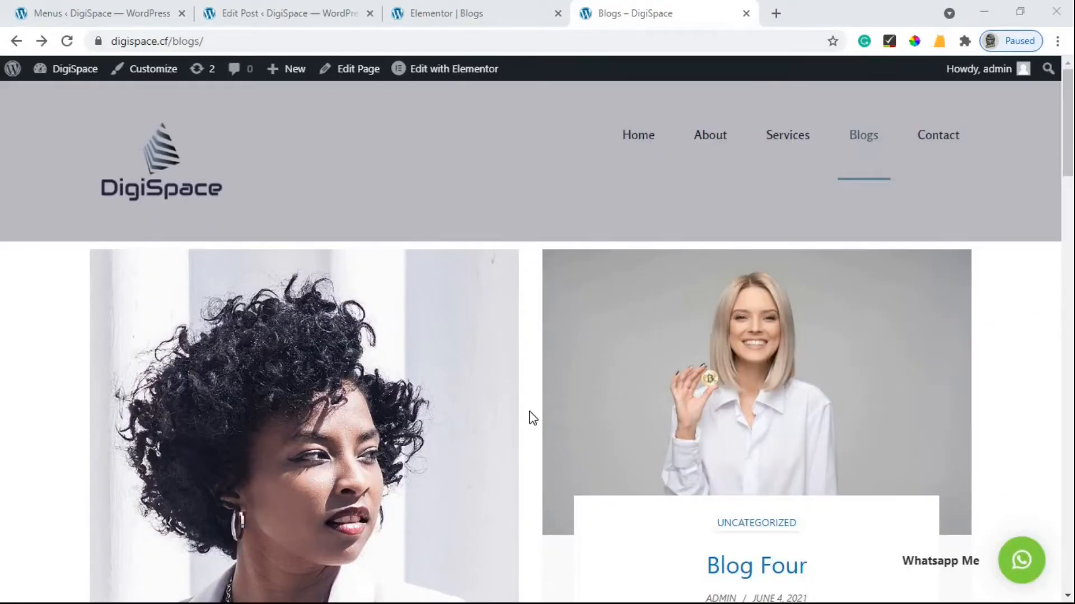
pyautogui.scroll(-6, 532, 419)
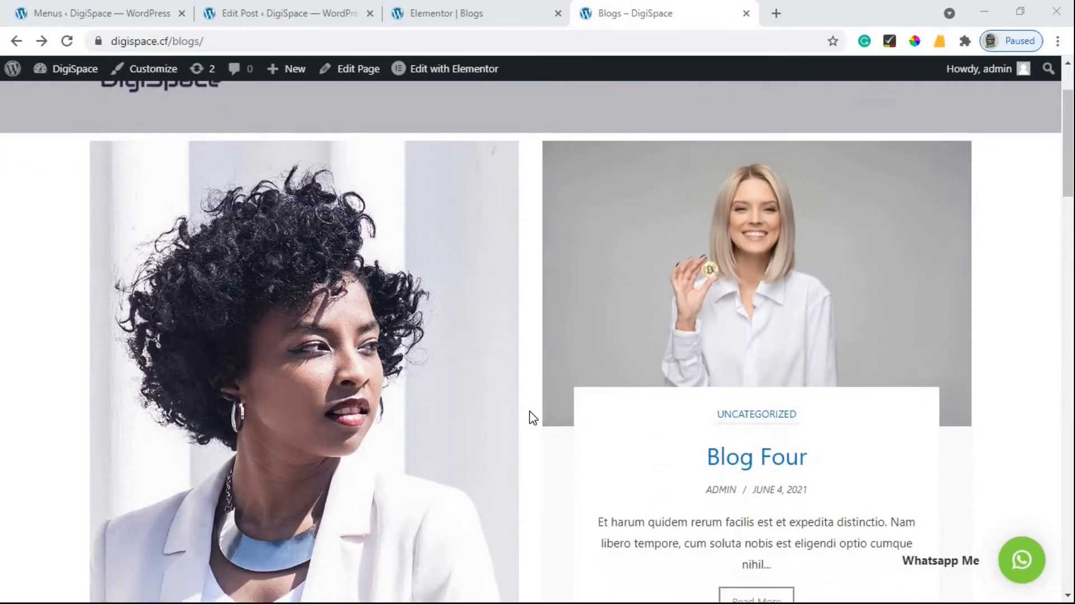
pyautogui.scroll(2, 532, 418)
pyautogui.scroll(-6, 526, 419)
pyautogui.scroll(-5, 525, 418)
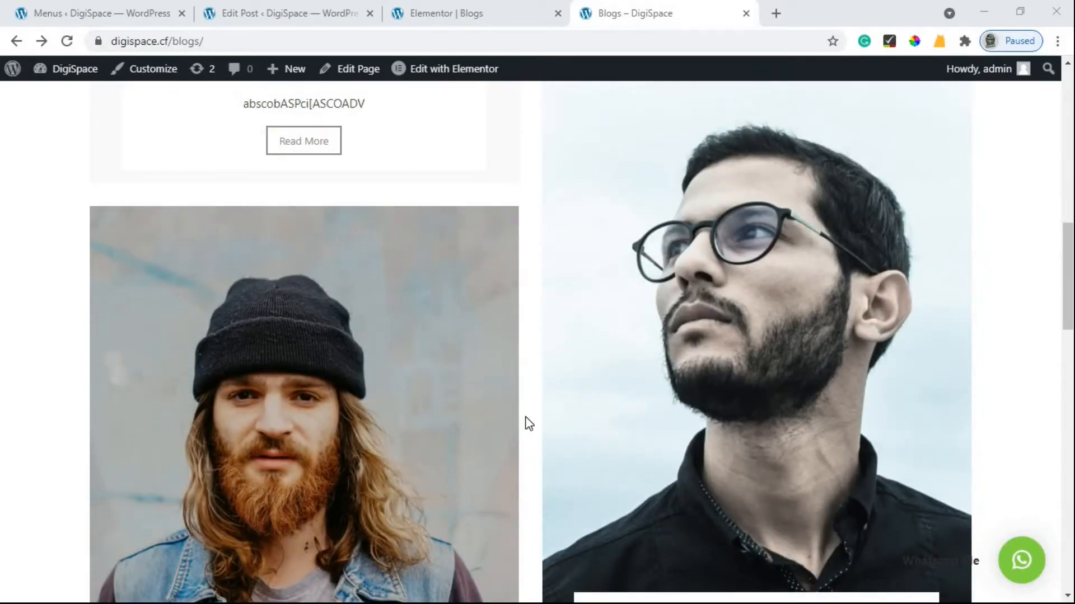
pyautogui.scroll(-9, 526, 423)
pyautogui.scroll(-8, 527, 423)
pyautogui.scroll(11, 526, 424)
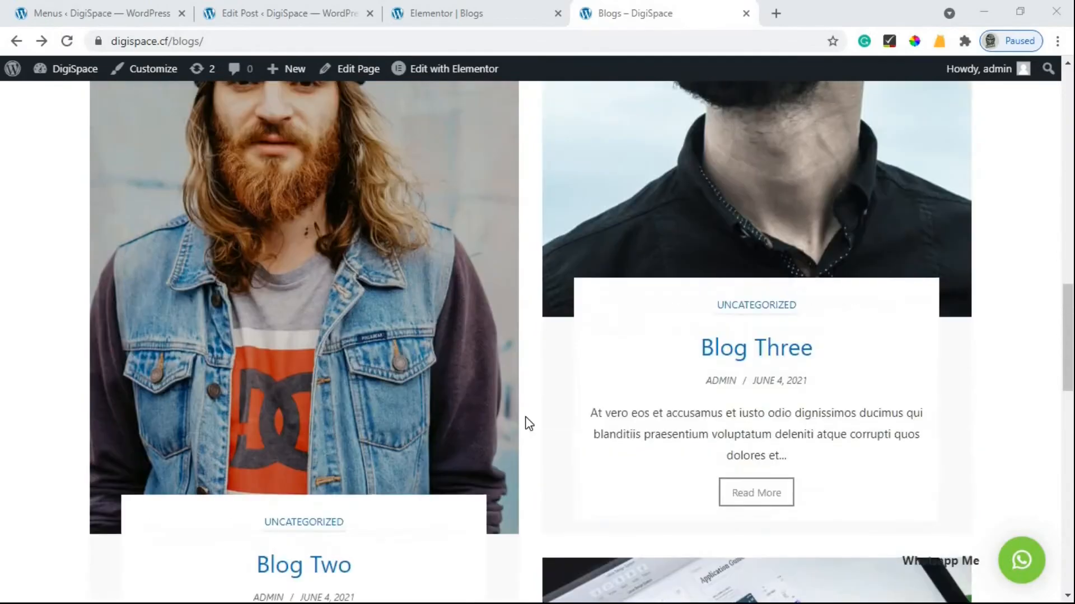
pyautogui.scroll(14, 527, 424)
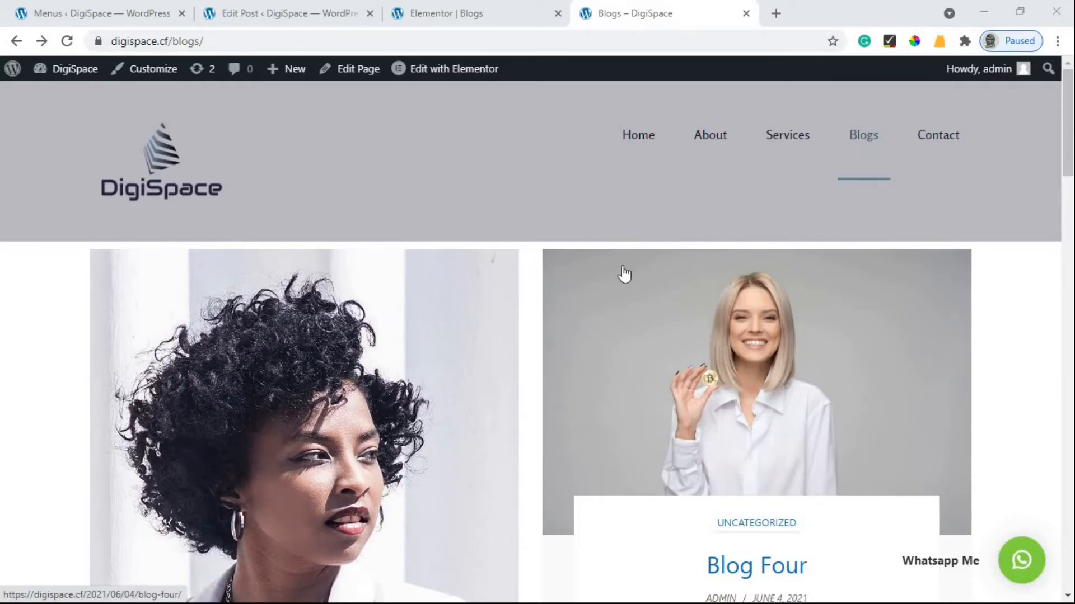
# - Open the Blogs page in Elementor and unlink the margin and padding values of the section holding the posts
pyautogui.click(443, 66)
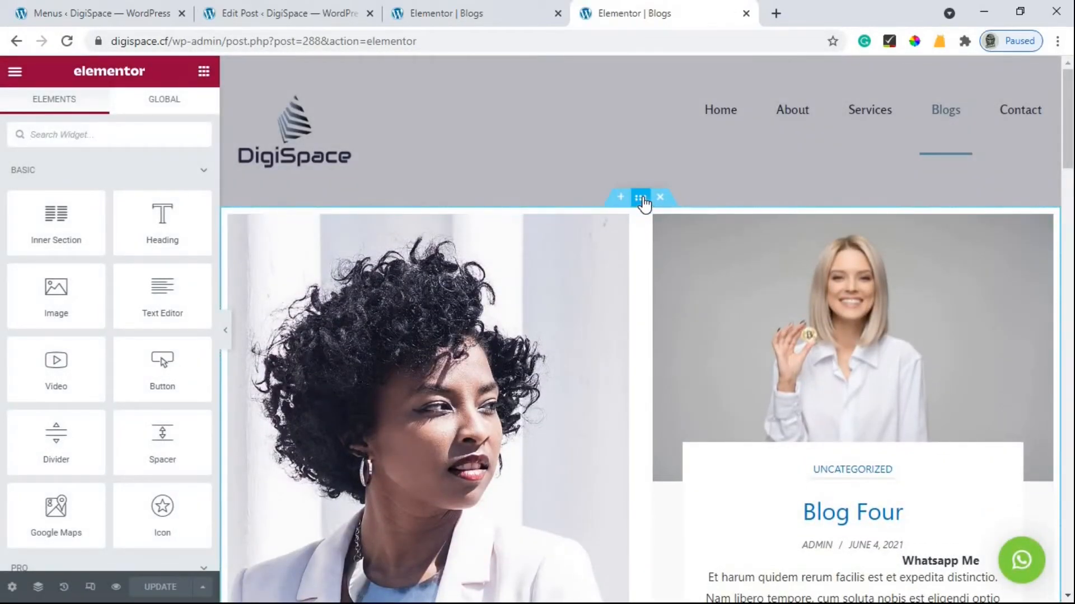
pyautogui.click(641, 198)
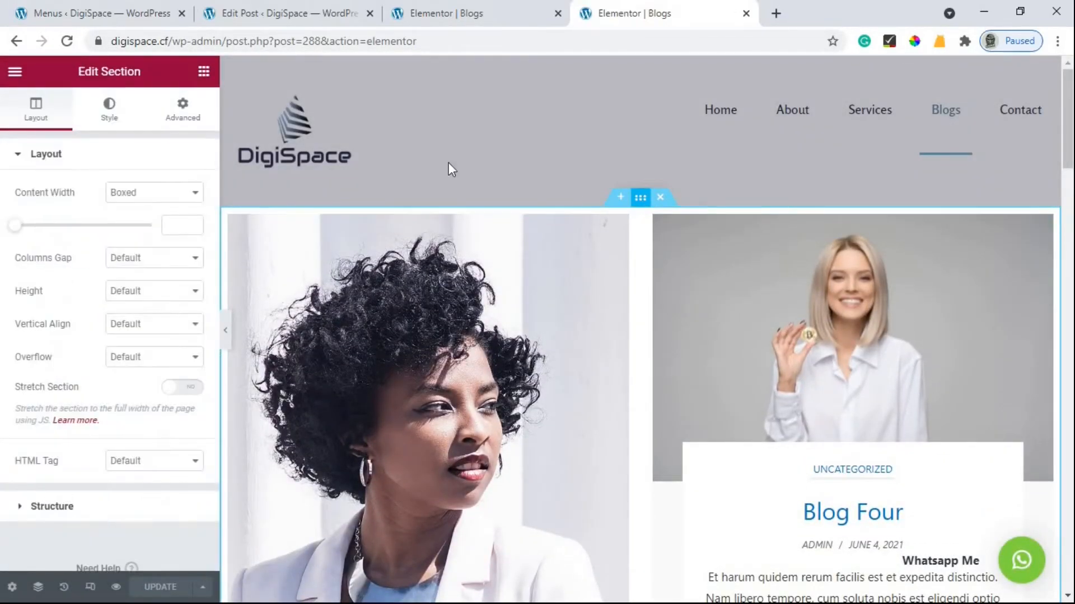
pyautogui.click(185, 120)
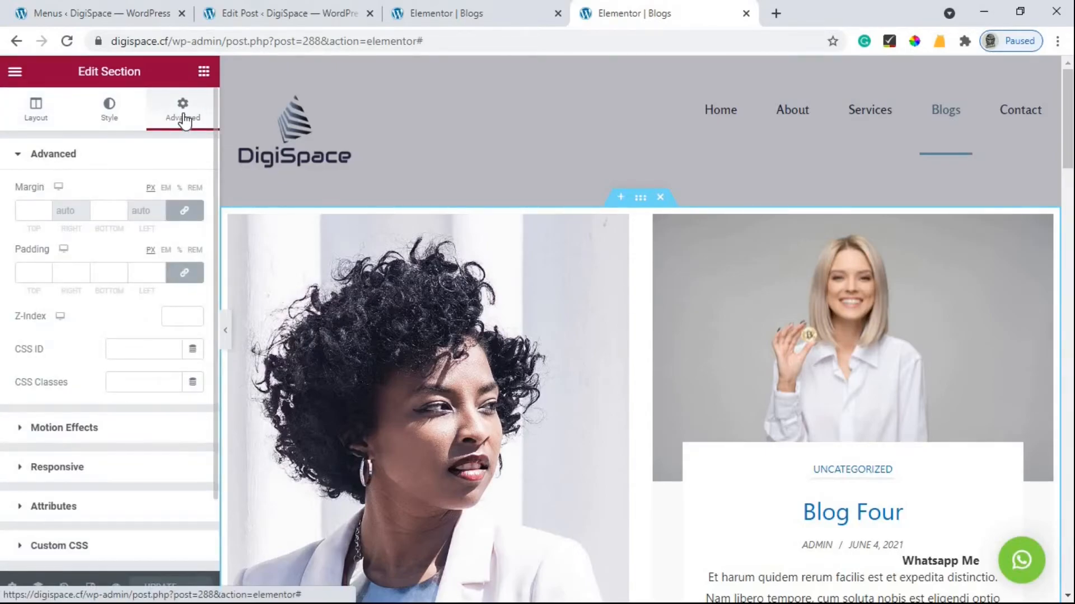
pyautogui.click(185, 213)
pyautogui.click(184, 274)
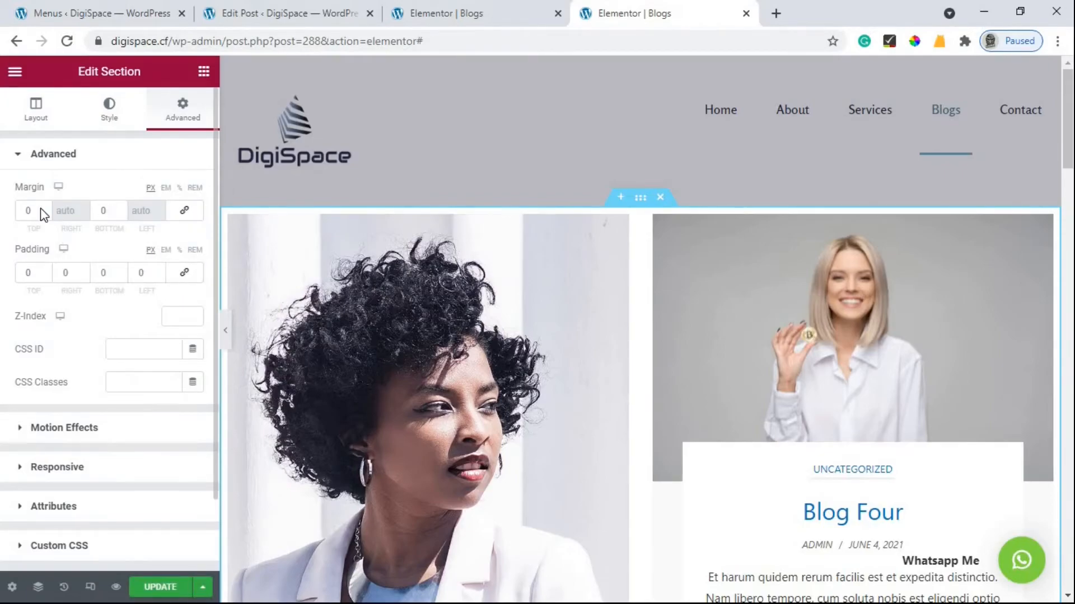
# - Try a larger top margin on the posts section, reset it to 0, and set the top padding to 50 px
pyautogui.moveTo(43, 209); pyautogui.dragTo(42, 209)
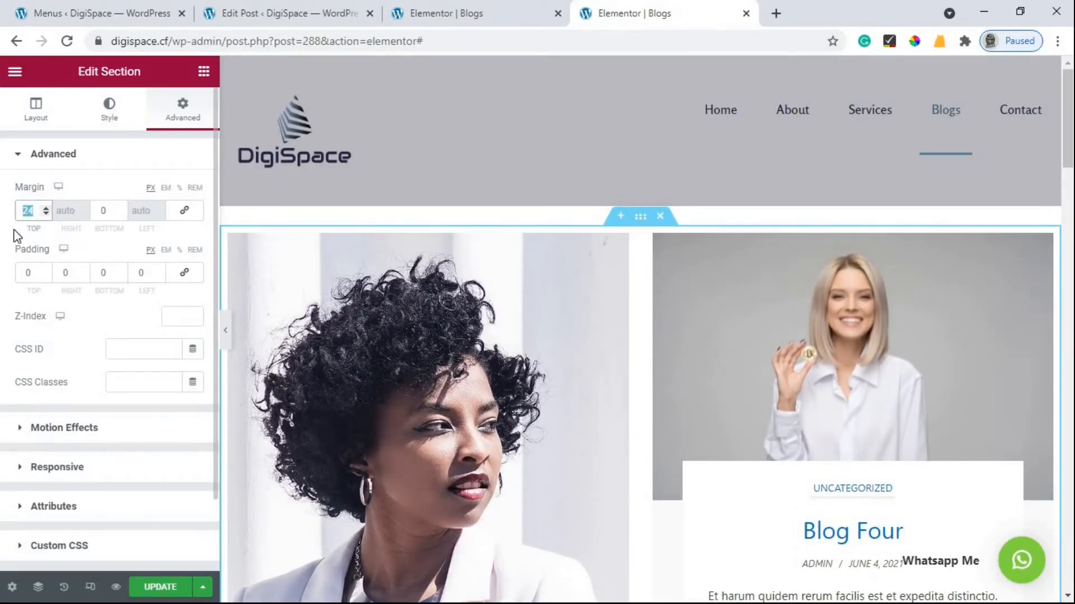
pyautogui.write('0')
pyautogui.moveTo(47, 271); pyautogui.dragTo(45, 272)
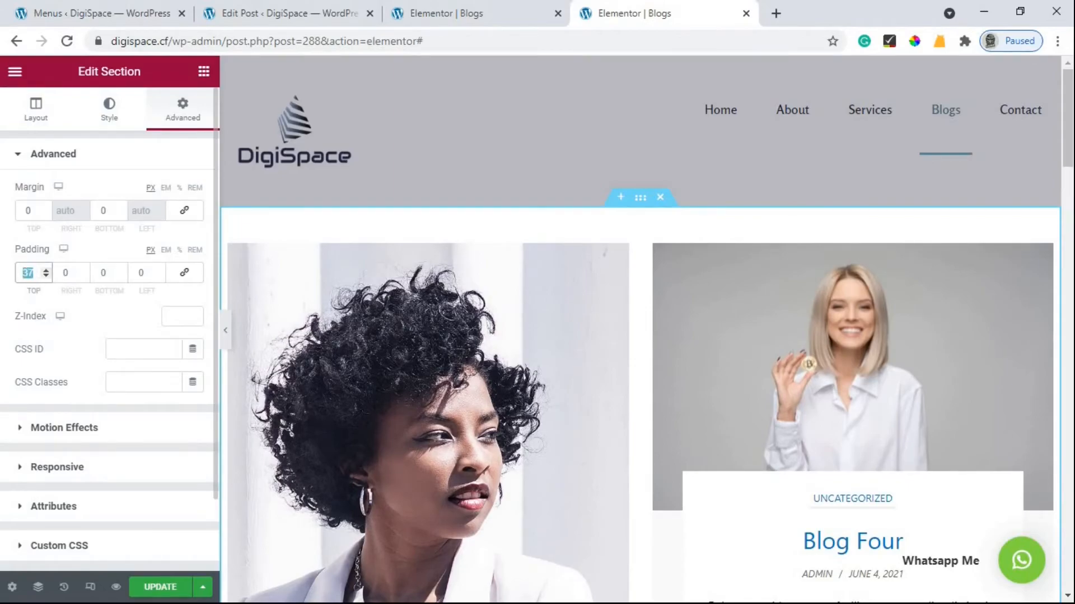
pyautogui.write('50')
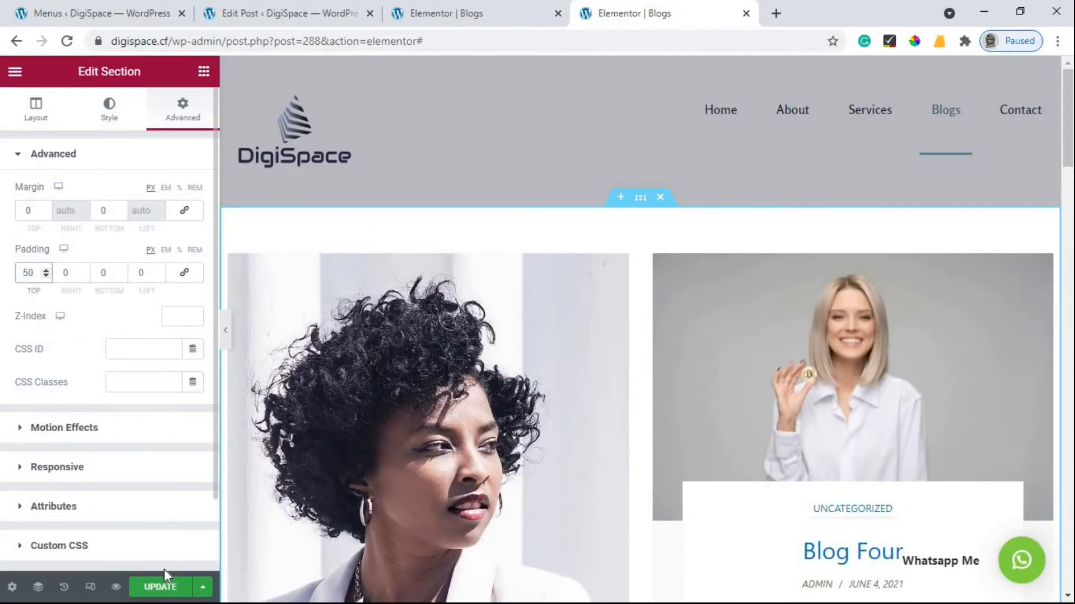
# - Save the Blogs page changes and check the whole layout in the editor with the settings panel hidden
pyautogui.click(161, 588)
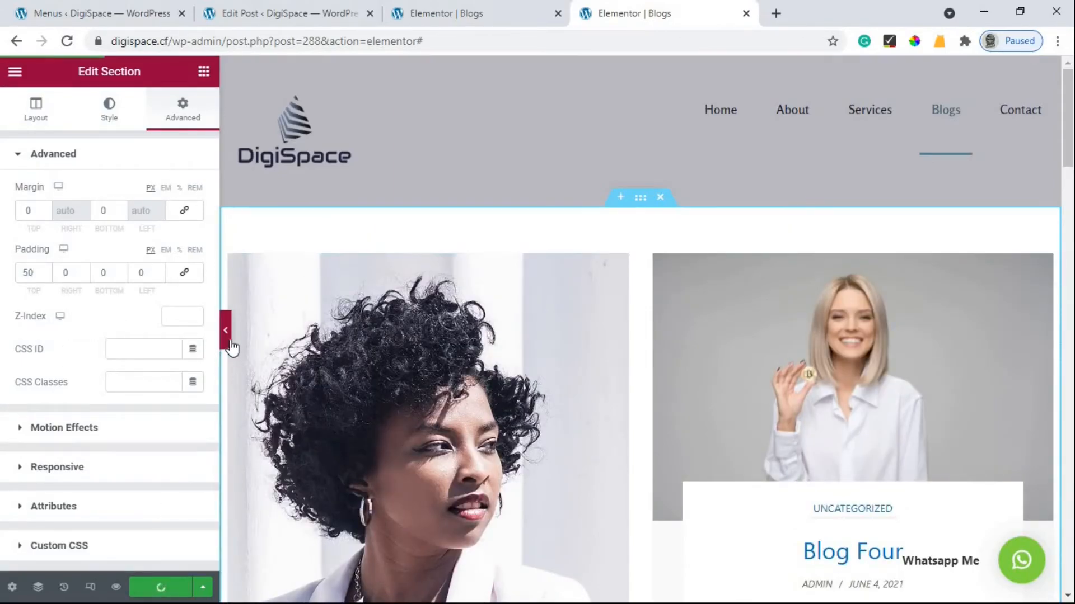
pyautogui.click(230, 346)
pyautogui.scroll(-5, 754, 330)
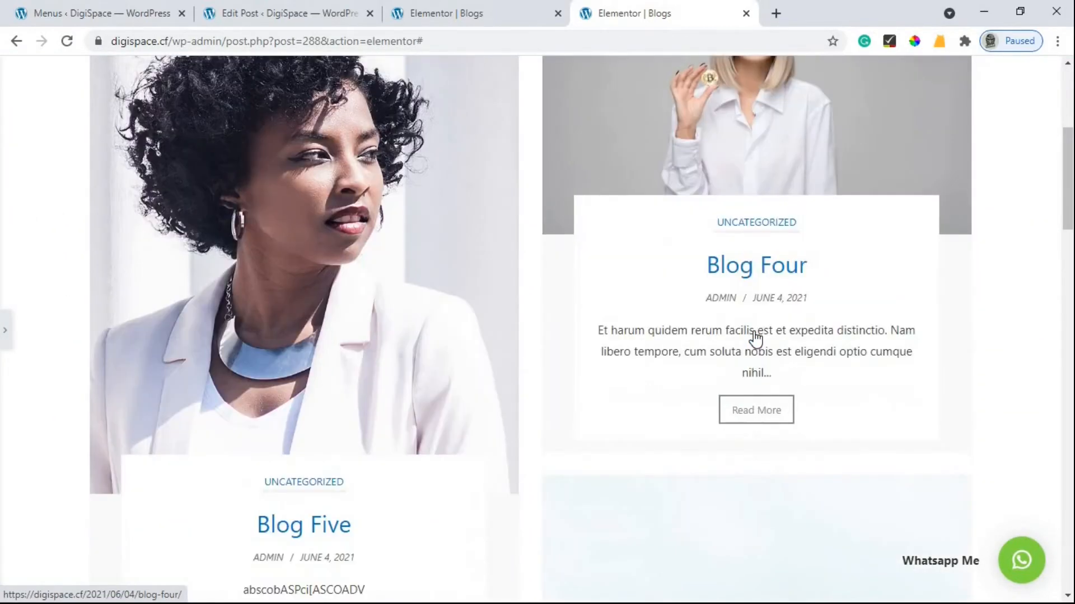
pyautogui.scroll(-14, 759, 334)
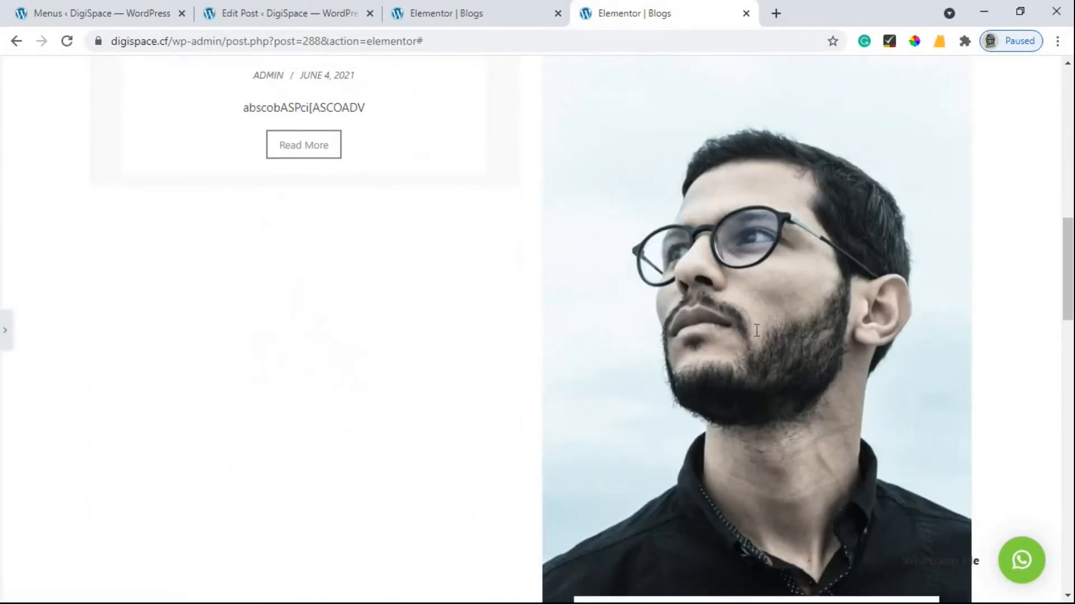
pyautogui.scroll(-15, 757, 330)
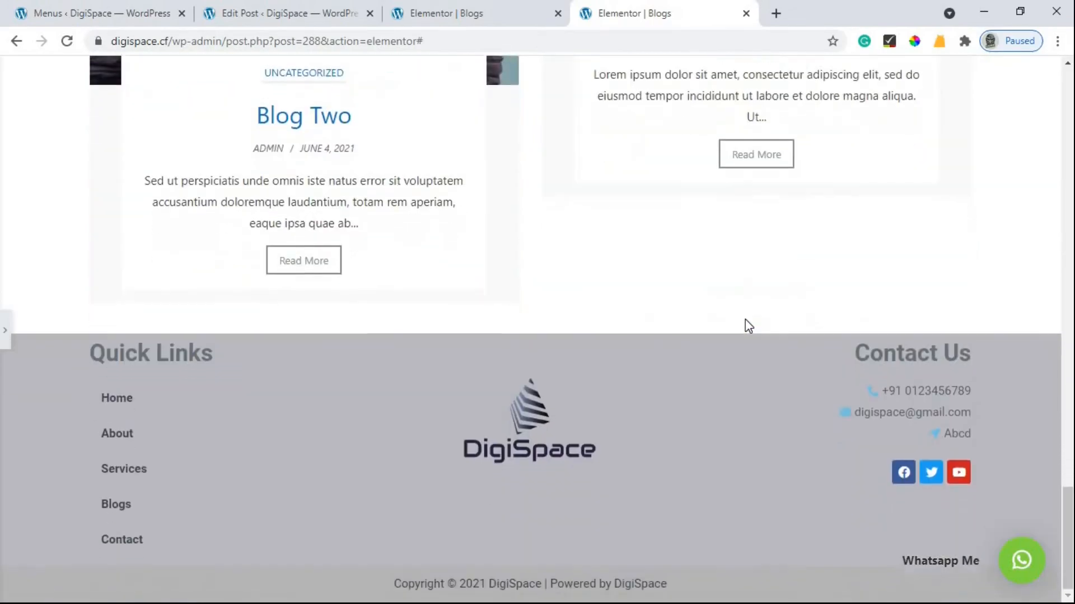
pyautogui.scroll(20, 749, 327)
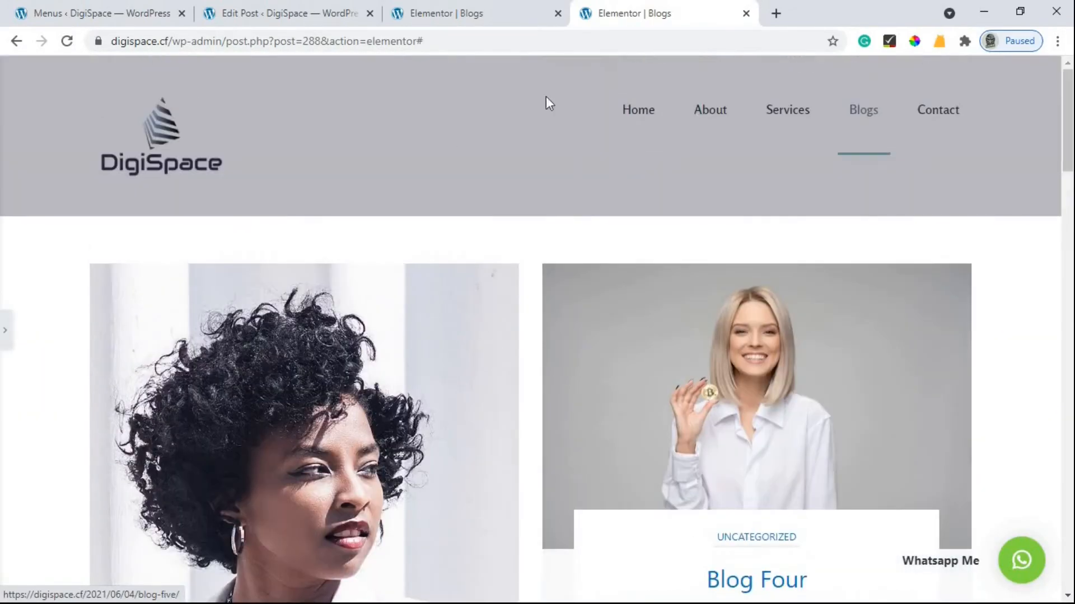
# - Close the current Blogs editor, return to the list of all pages from the older editor, and view the live Blogs page
pyautogui.click(745, 13)
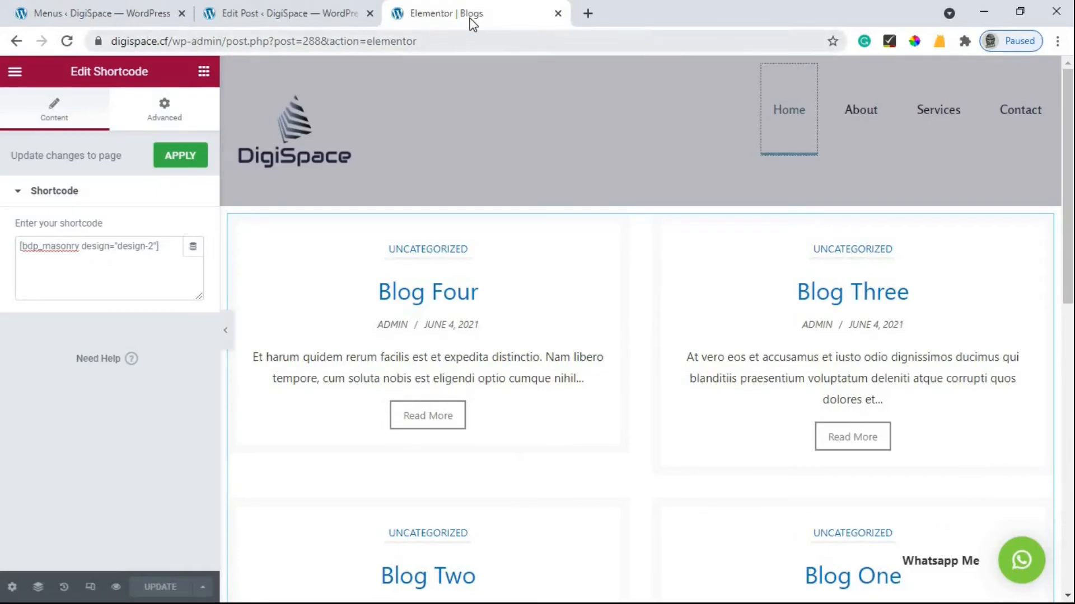
pyautogui.click(18, 41)
pyautogui.click(19, 41)
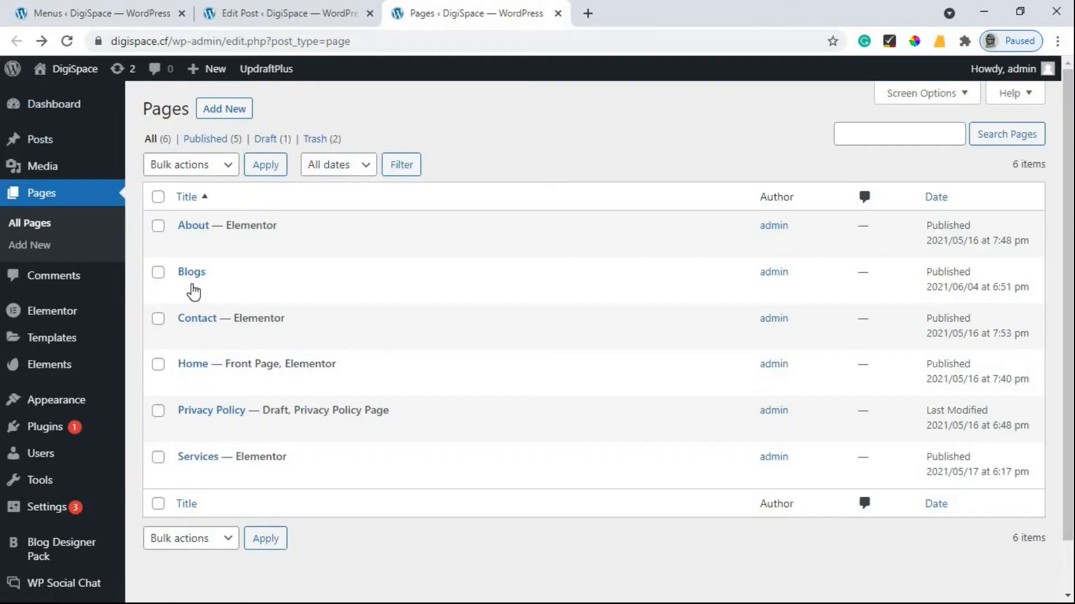
pyautogui.click(305, 293)
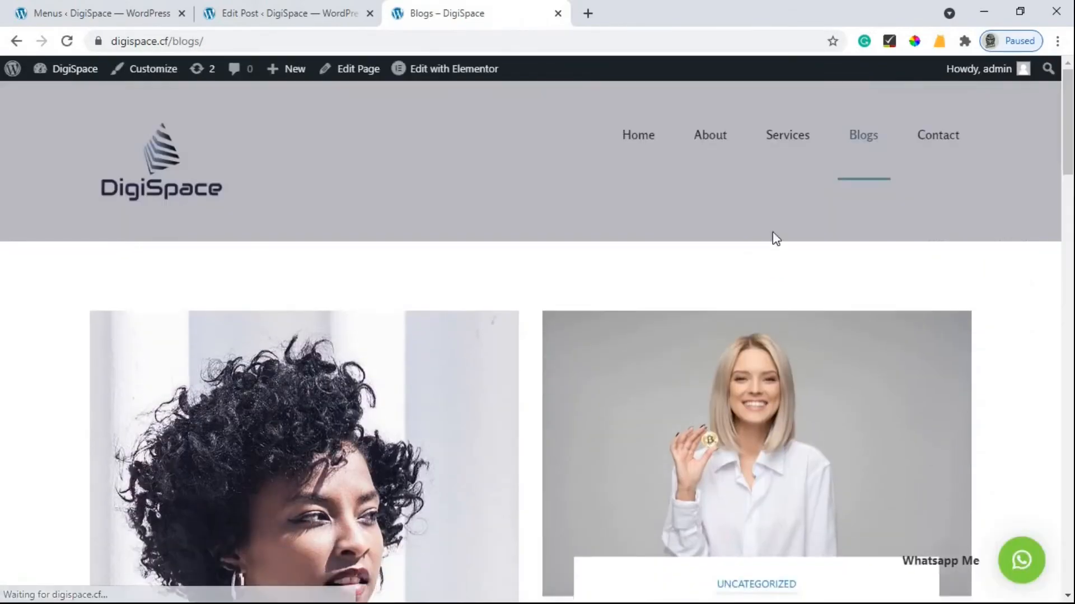
# - Examine the live Blogs page, checking the spacing above the posts and the masonry layout of the post cards
pyautogui.scroll(-3, 675, 252)
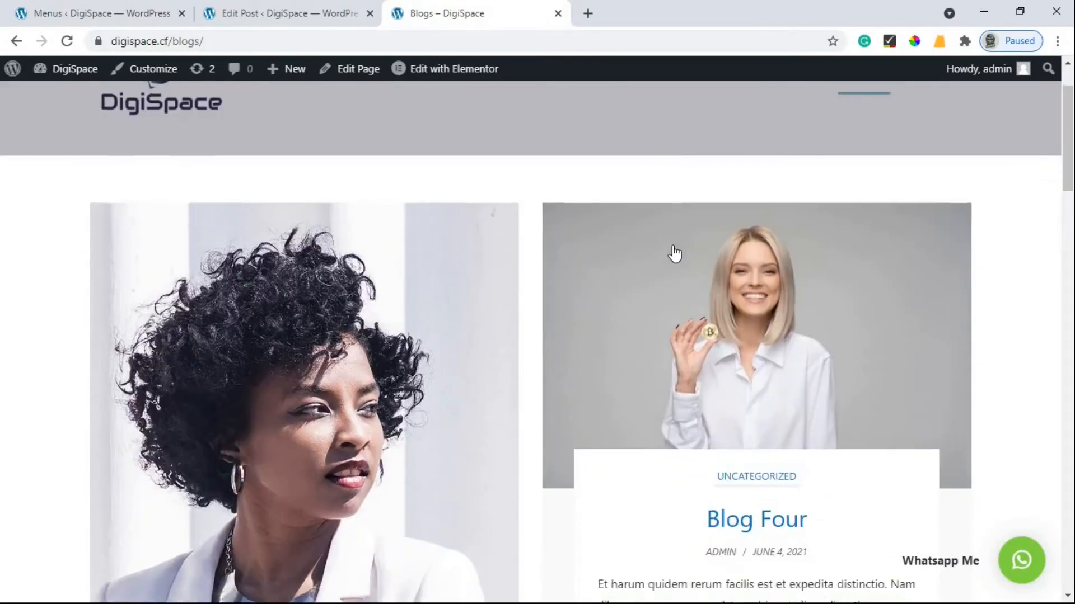
pyautogui.scroll(3, 674, 253)
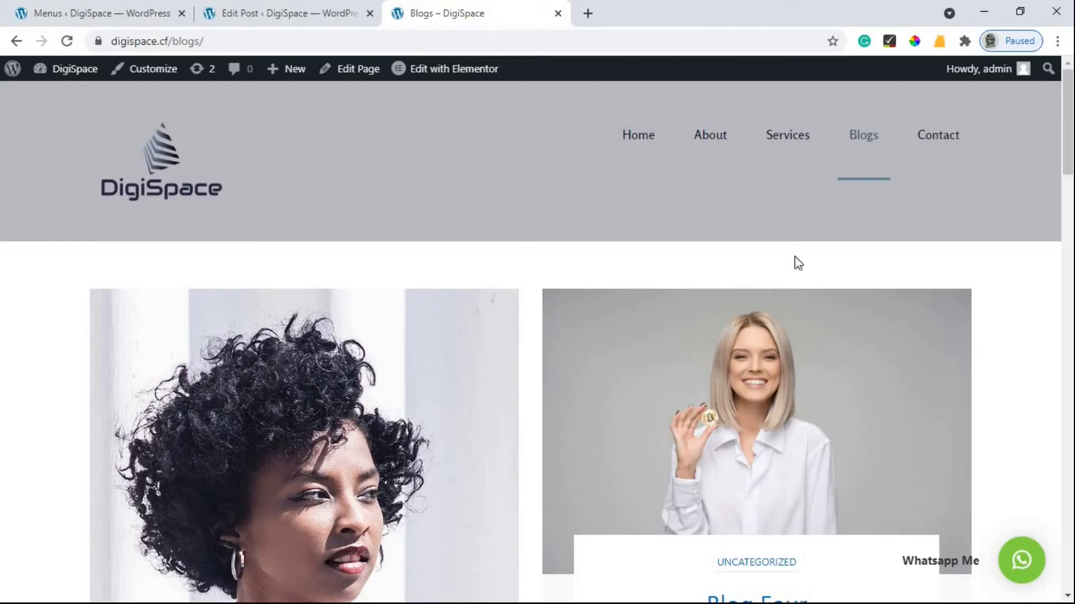
pyautogui.scroll(-10, 978, 281)
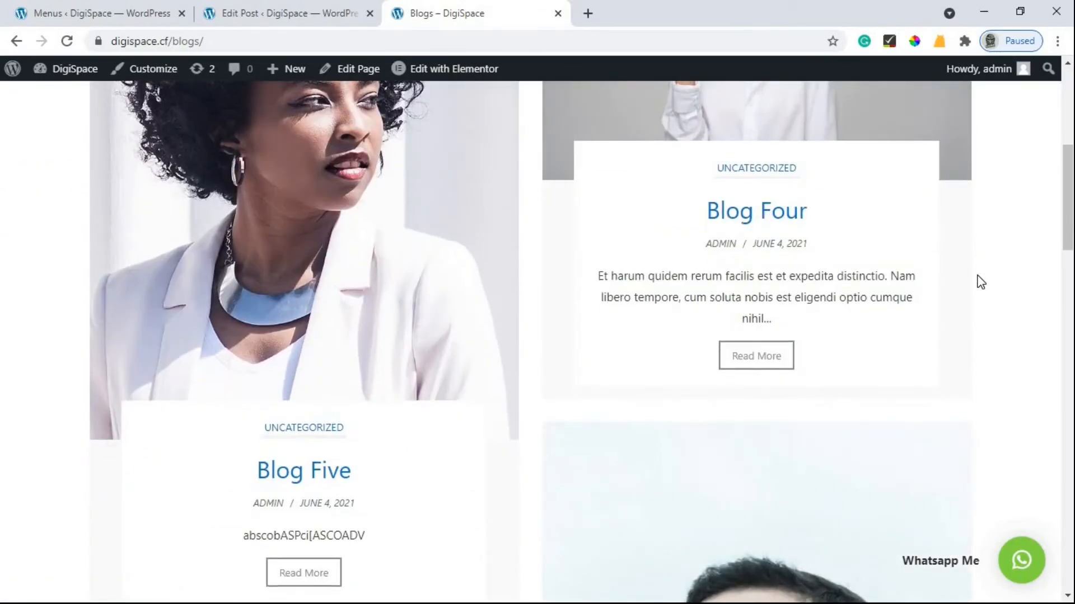
pyautogui.scroll(-8, 678, 240)
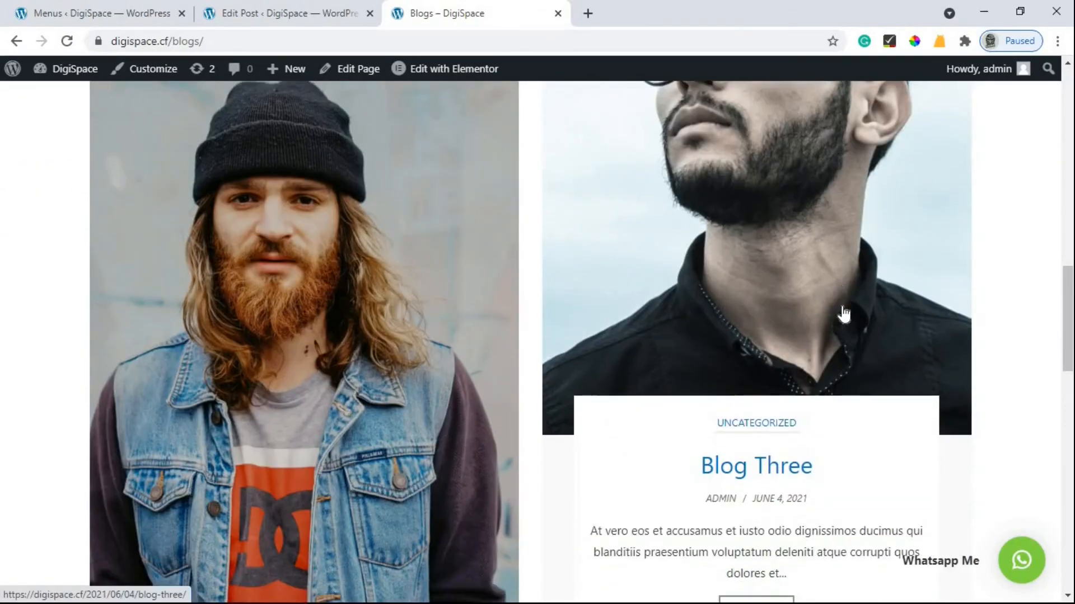
pyautogui.scroll(-1, 845, 314)
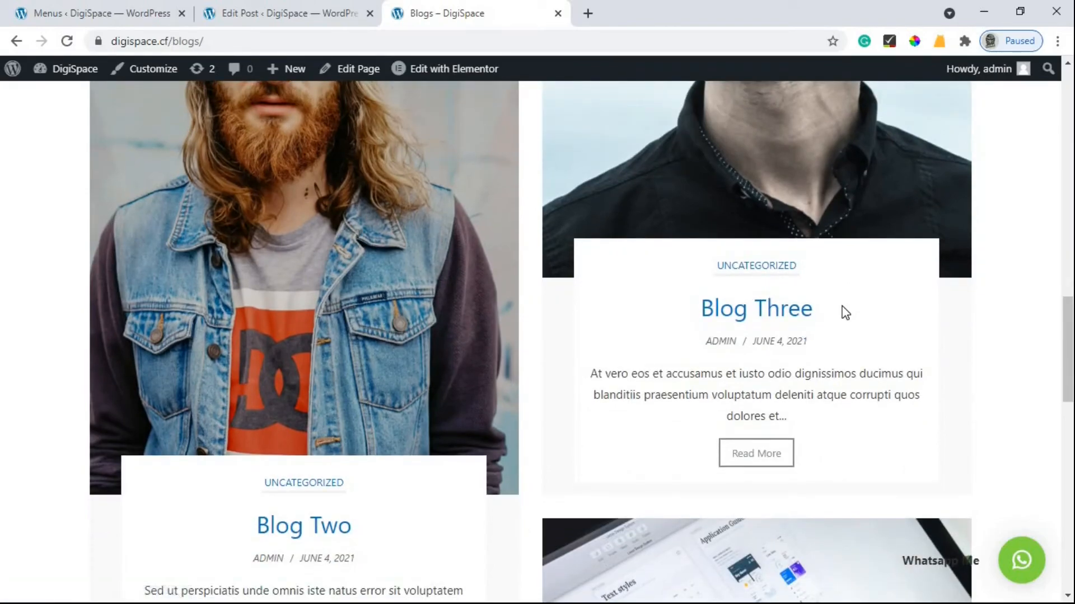
pyautogui.scroll(-3, 845, 314)
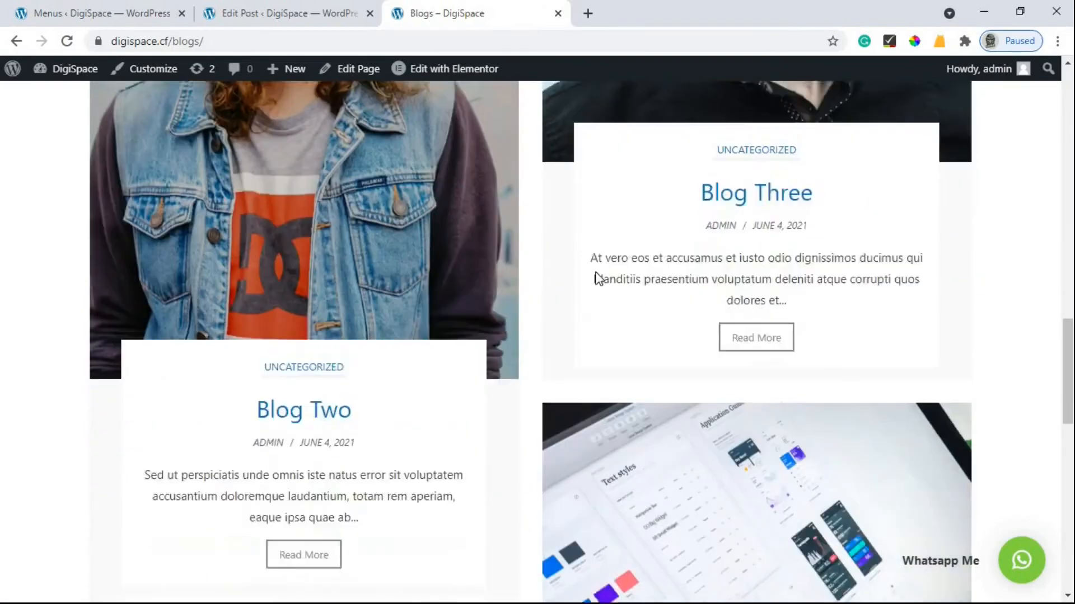
pyautogui.scroll(9, 431, 228)
pyautogui.scroll(5, 451, 269)
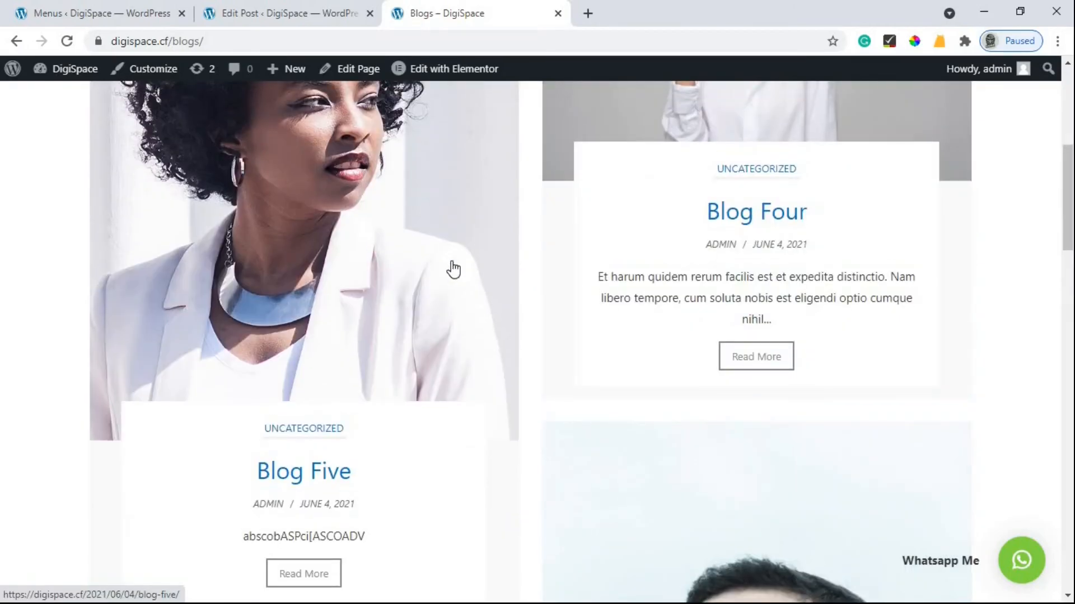
pyautogui.scroll(8, 487, 360)
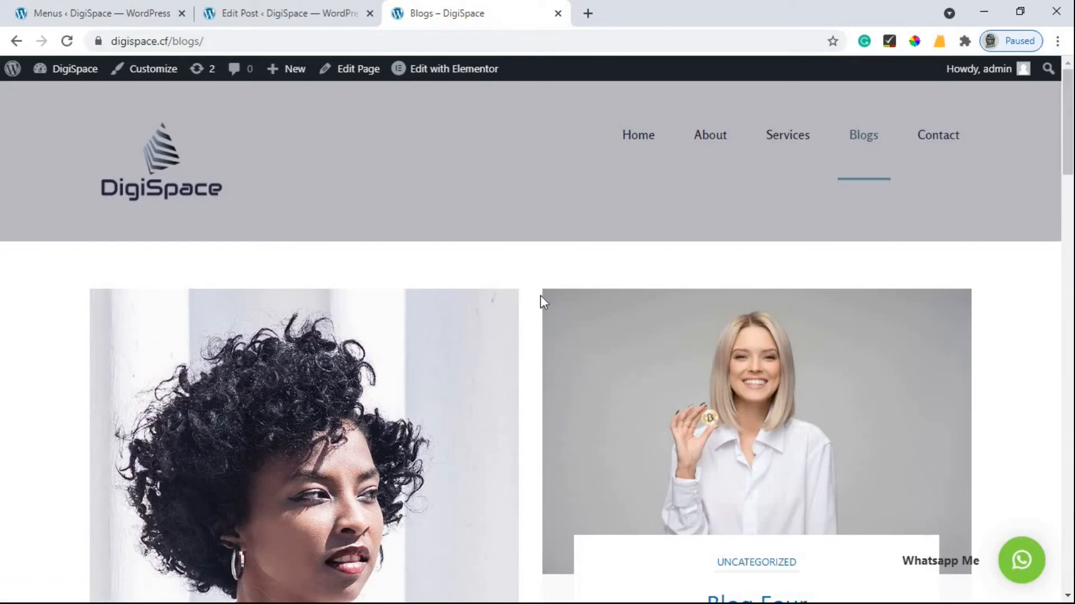
pyautogui.scroll(-3, 541, 302)
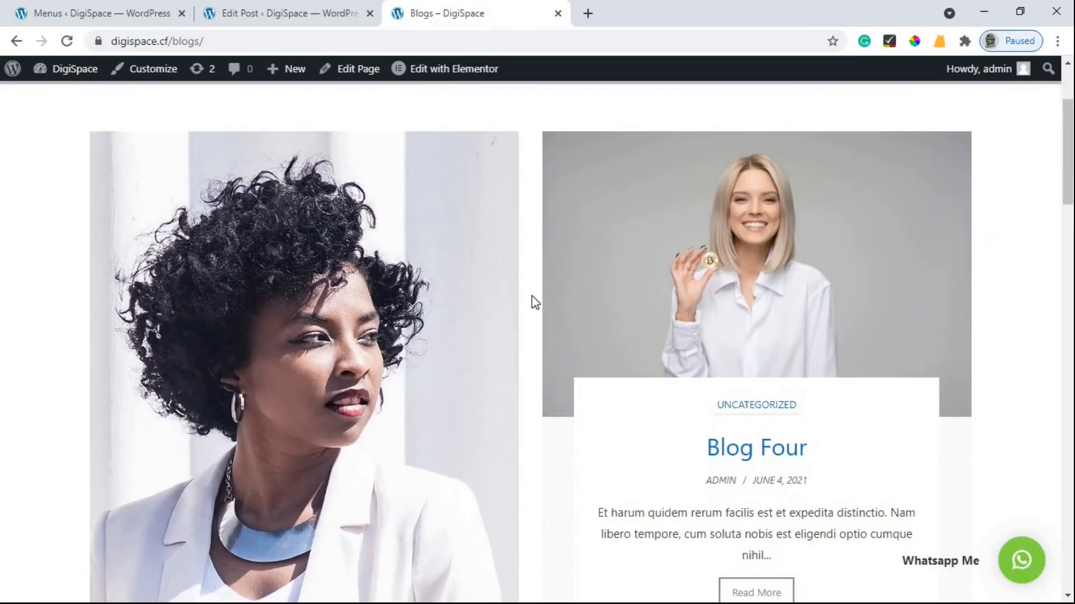
pyautogui.scroll(-7, 534, 302)
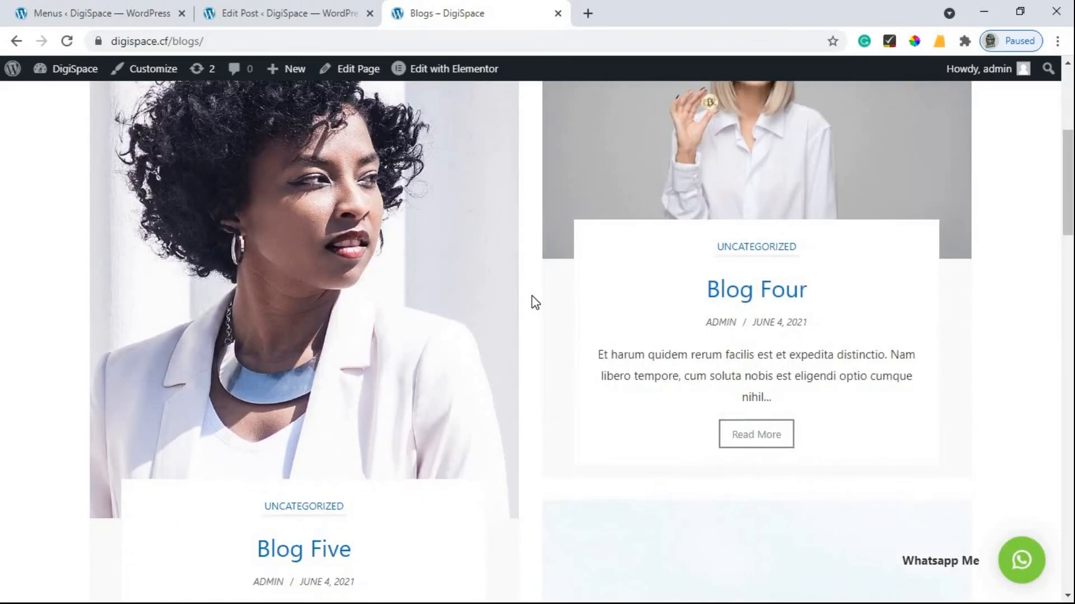
pyautogui.scroll(-9, 535, 303)
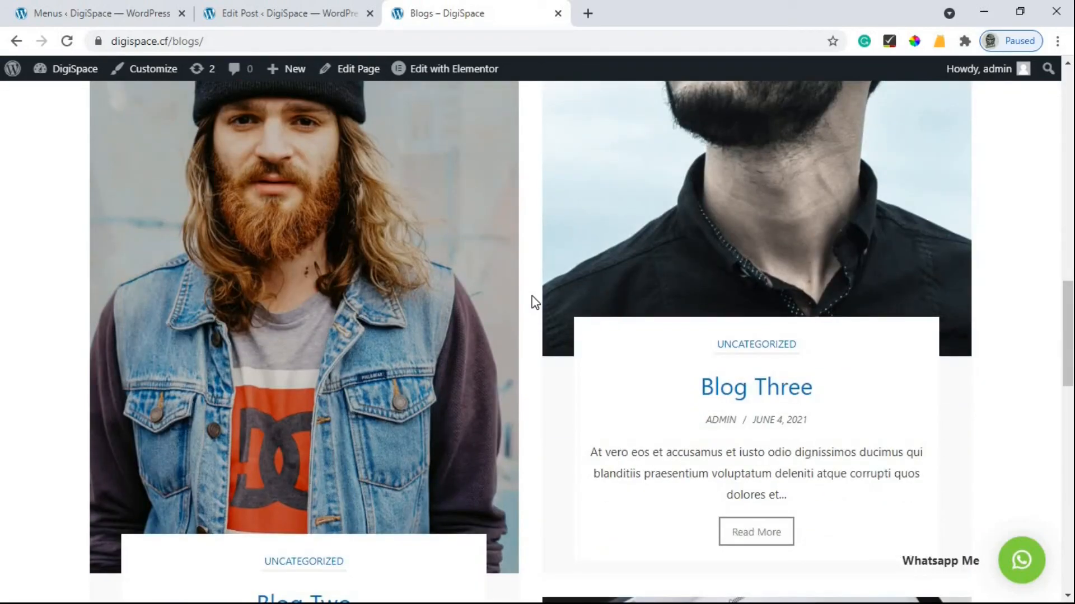
pyautogui.scroll(-4, 535, 302)
pyautogui.scroll(-4, 524, 322)
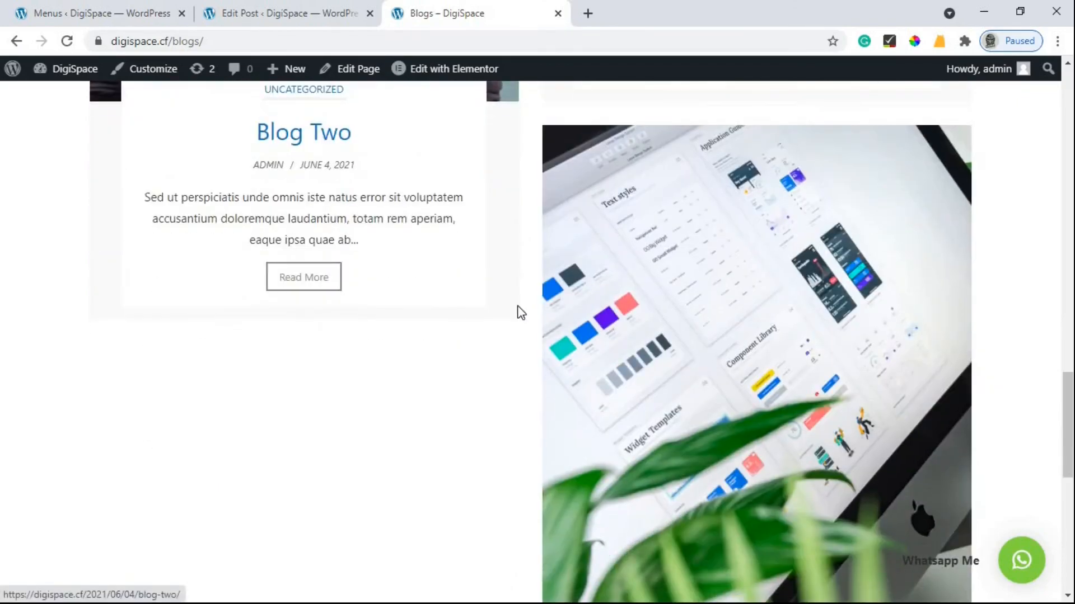